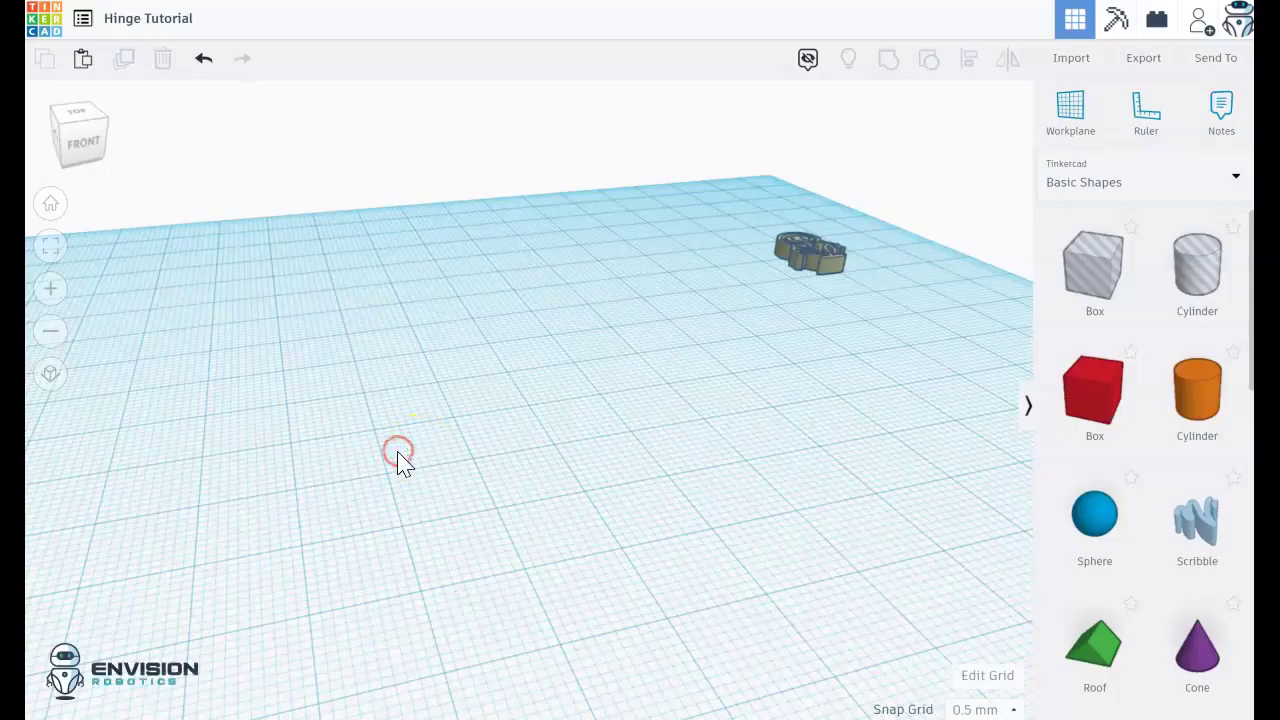
right_drag(397, 457, 362, 497)
scroll(358, 487, down, 2)
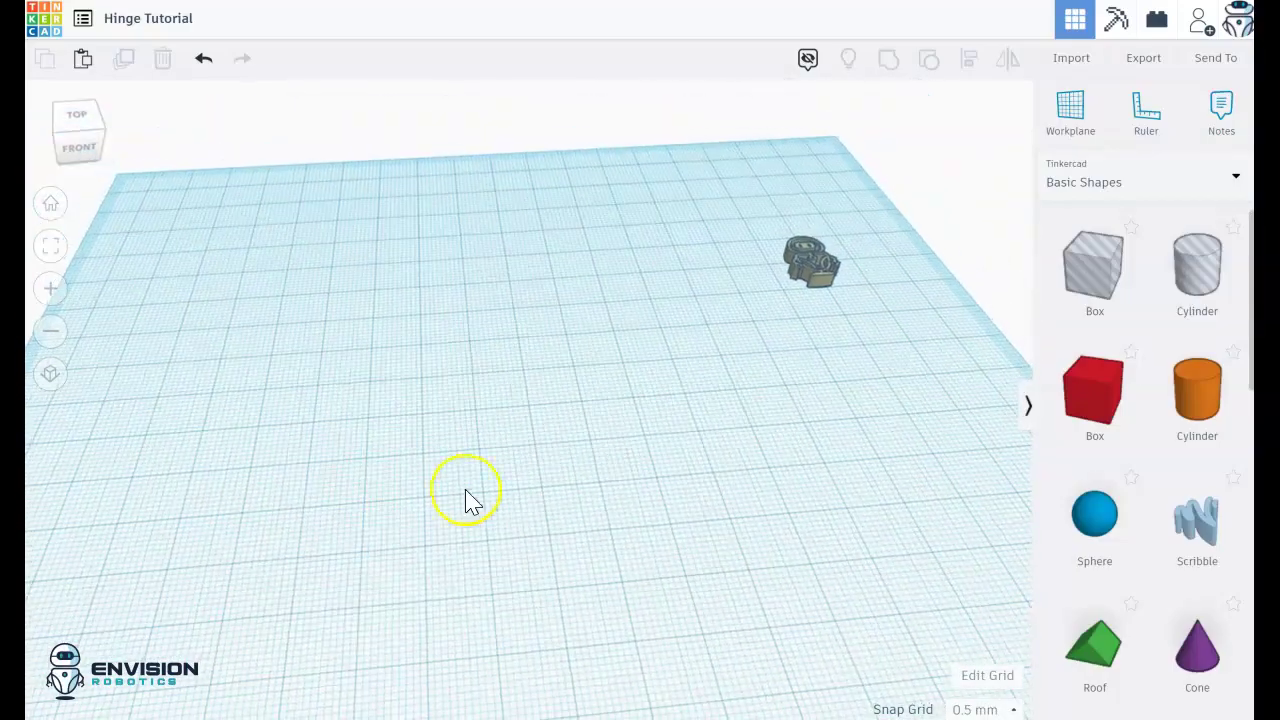
mouse_move(516, 497)
right_down()
mouse_move(508, 534)
mouse_move(500, 500)
mouse_move(505, 510)
right_up()
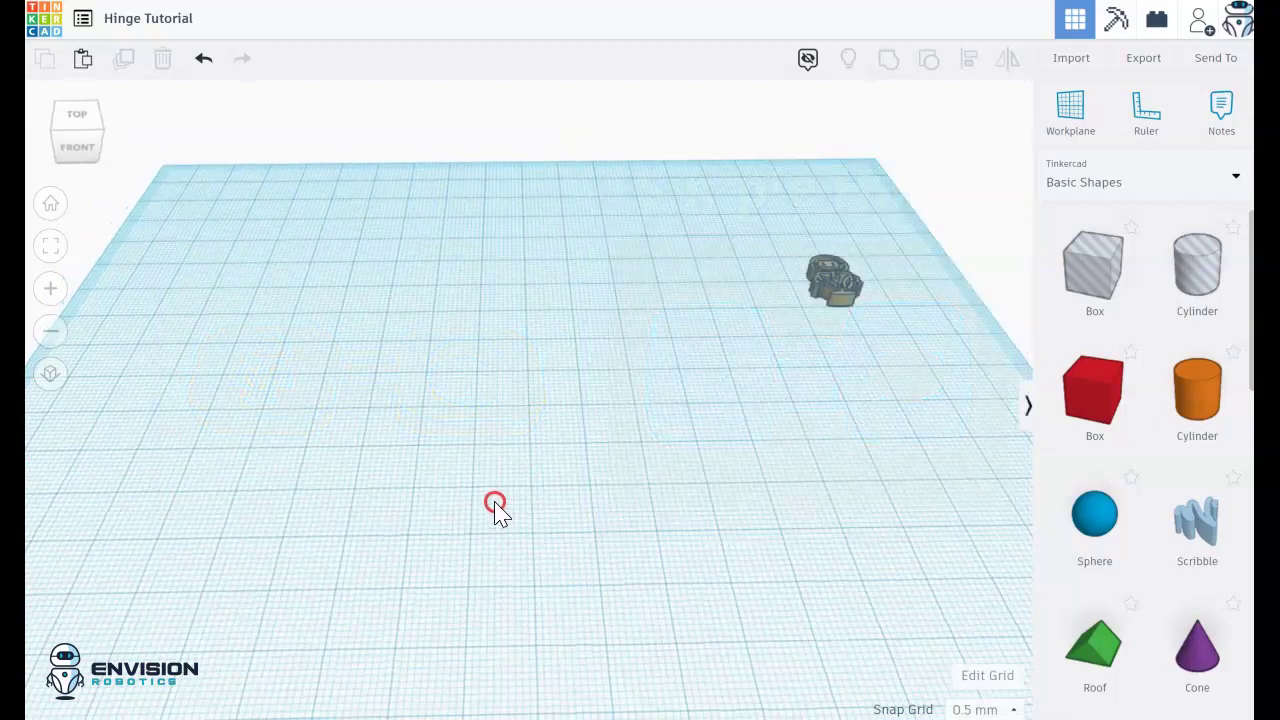
right_drag(498, 501, 498, 520)
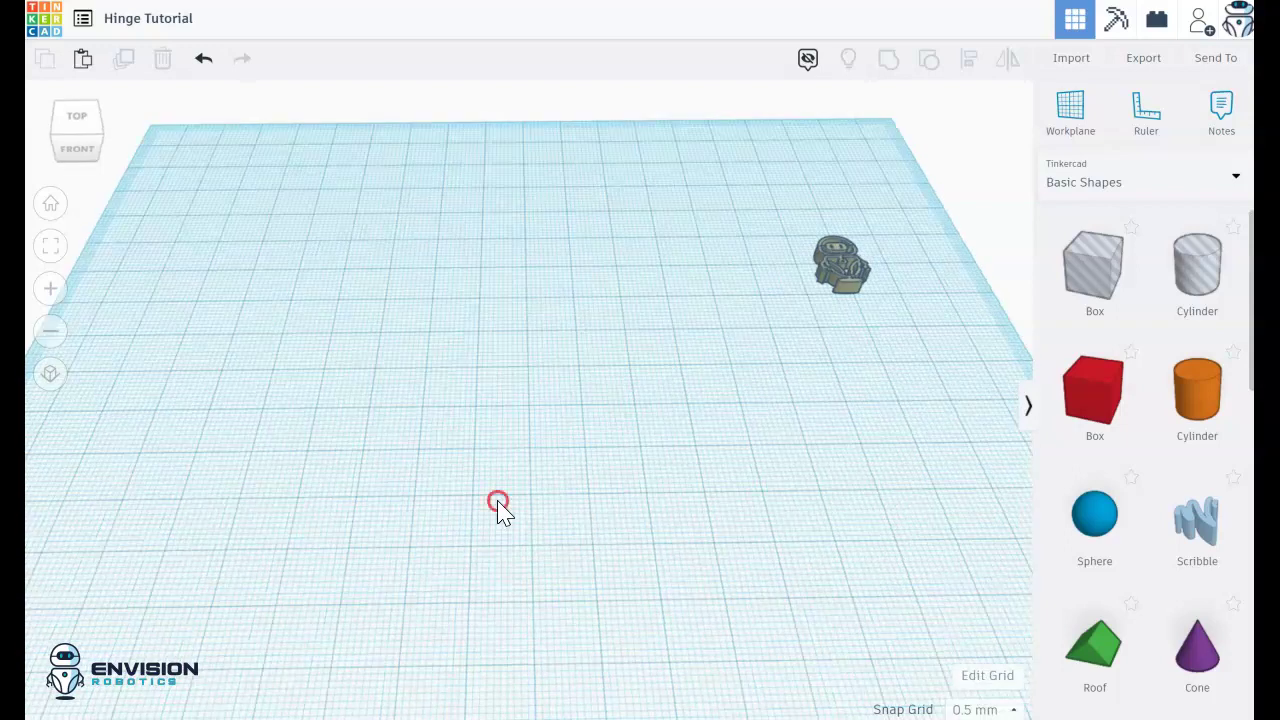
mouse_move(500, 510)
right_down()
mouse_move(486, 471)
mouse_move(486, 523)
right_up()
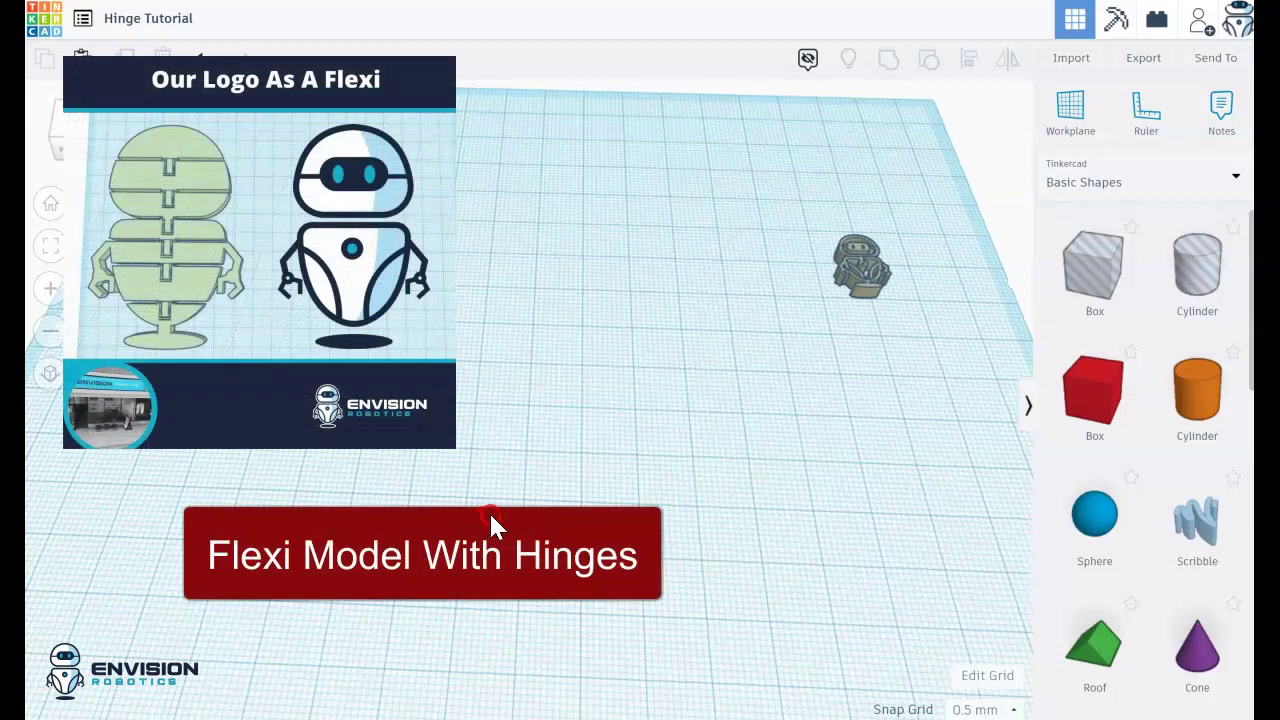
right_drag(483, 520, 487, 506)
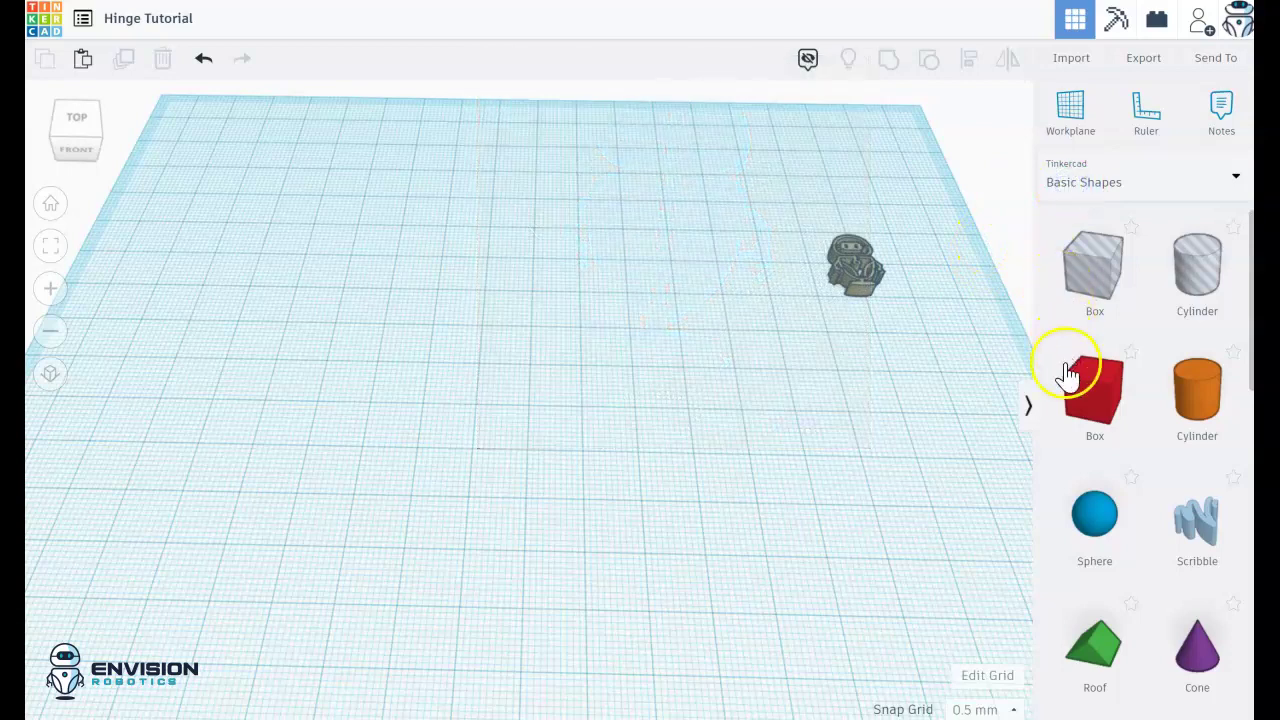
Step: Place a SoftBox from the Featured shape generators in the middle of the workplane
click(1074, 417)
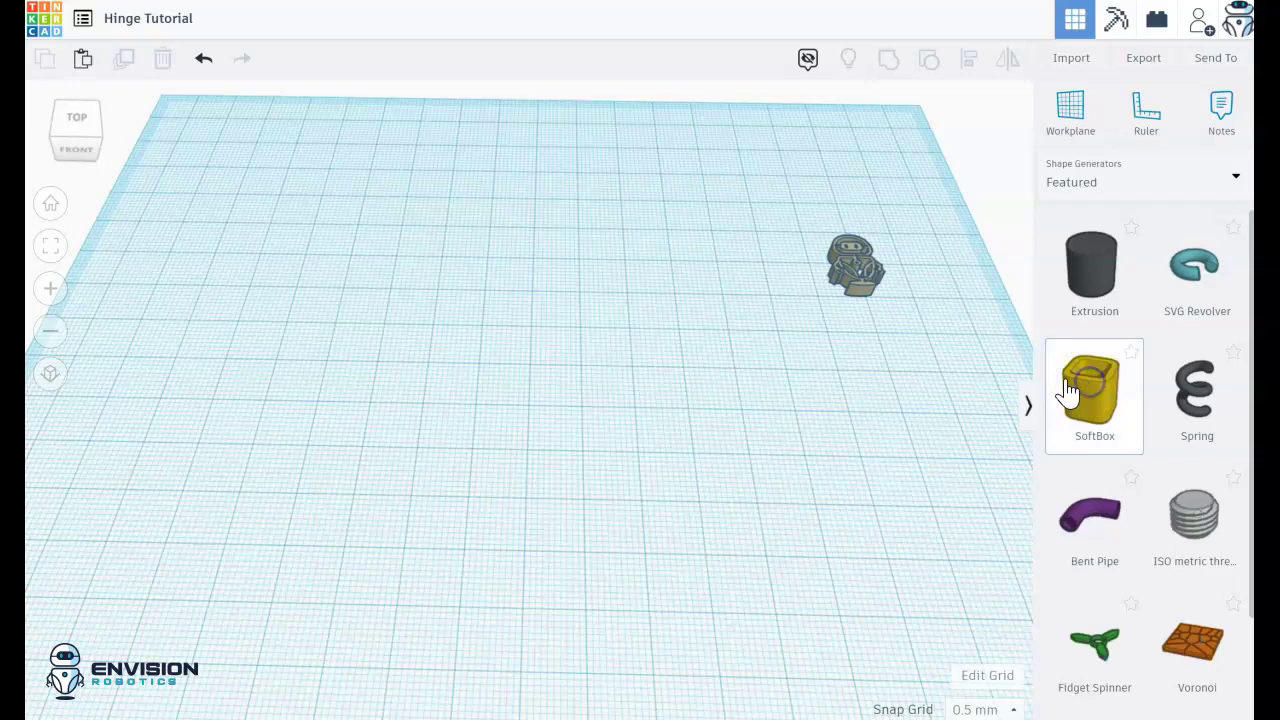
drag(1050, 390, 437, 500)
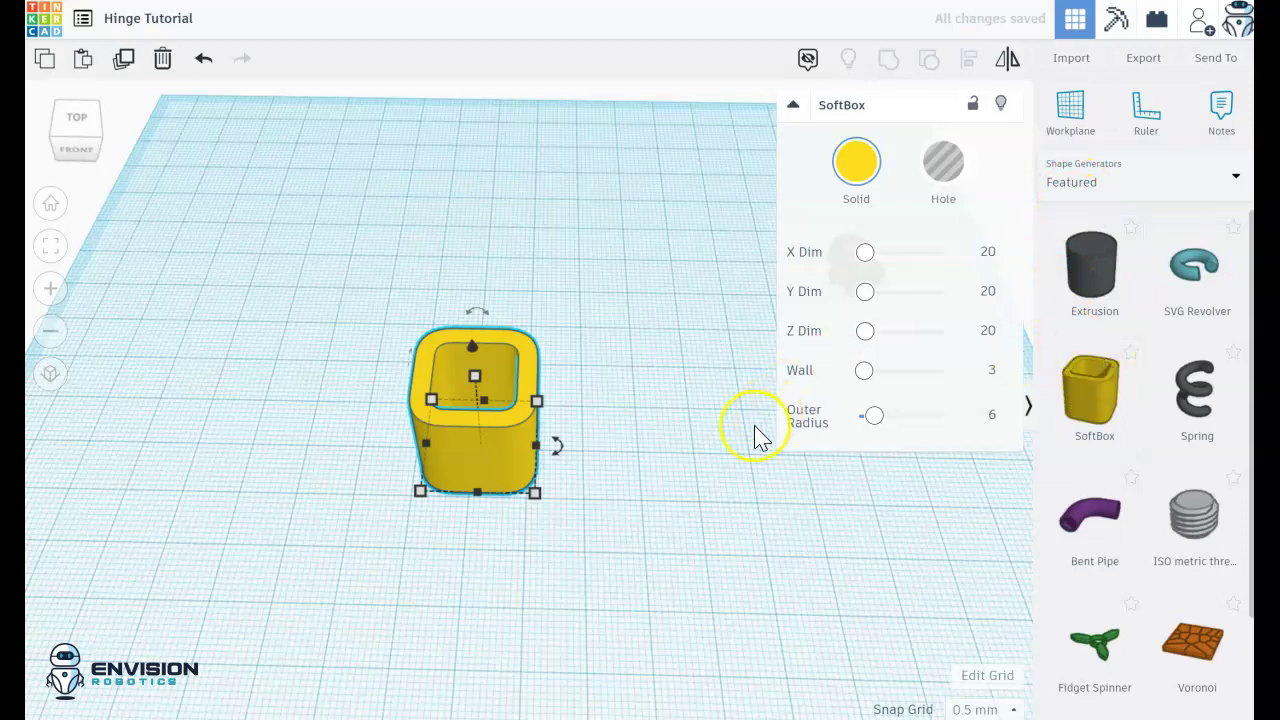
click(730, 460)
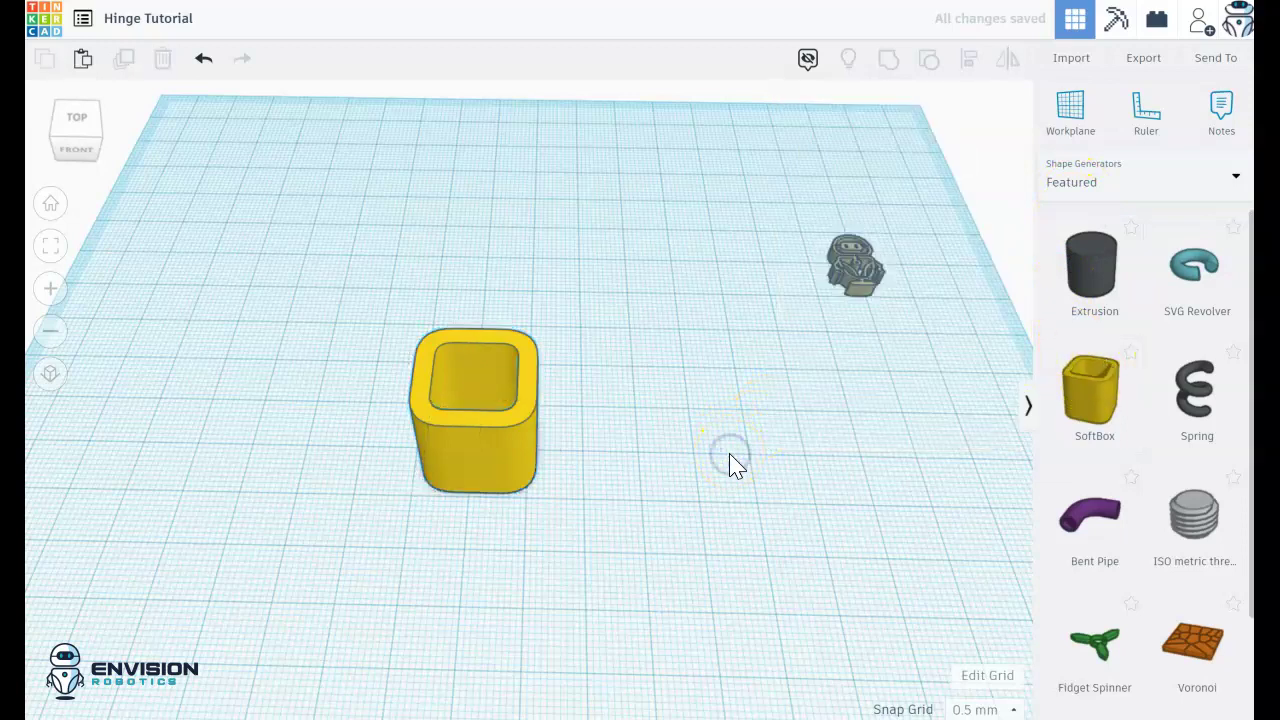
Step: Add a solid box from the Basic Shapes beside the SoftBox and resize its base to about 16 by 13 mm
click(1068, 192)
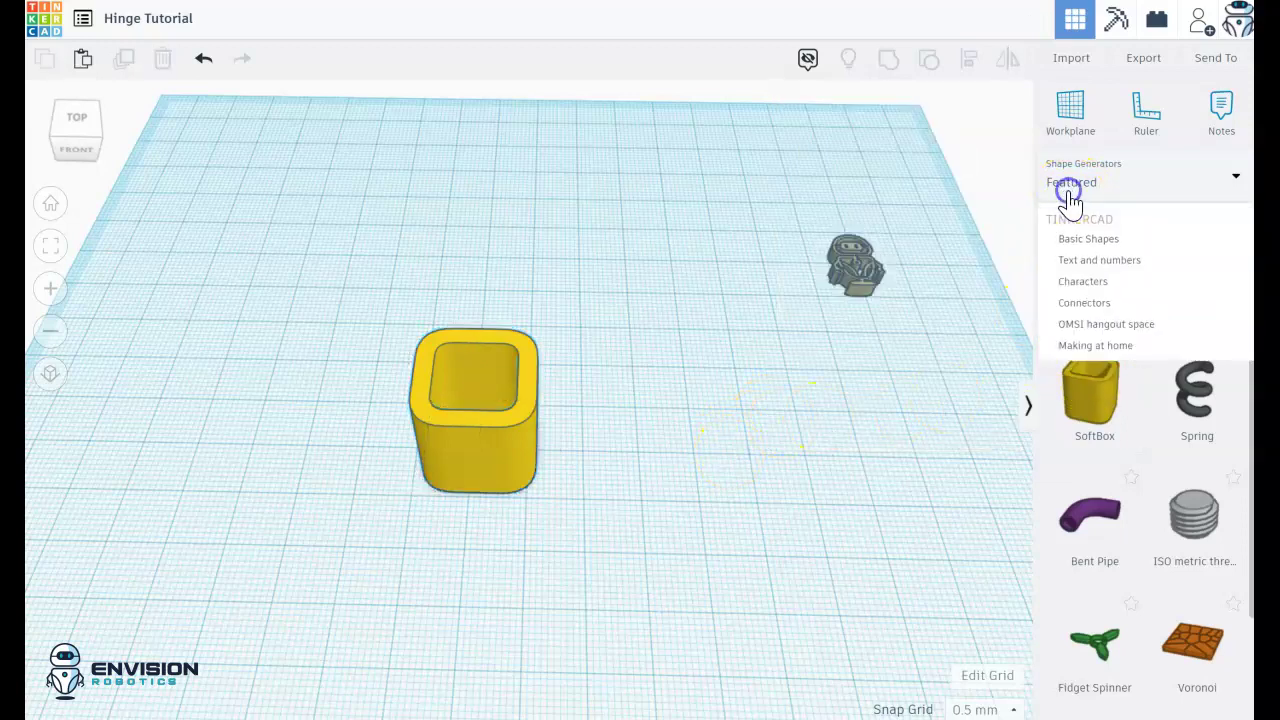
click(1072, 245)
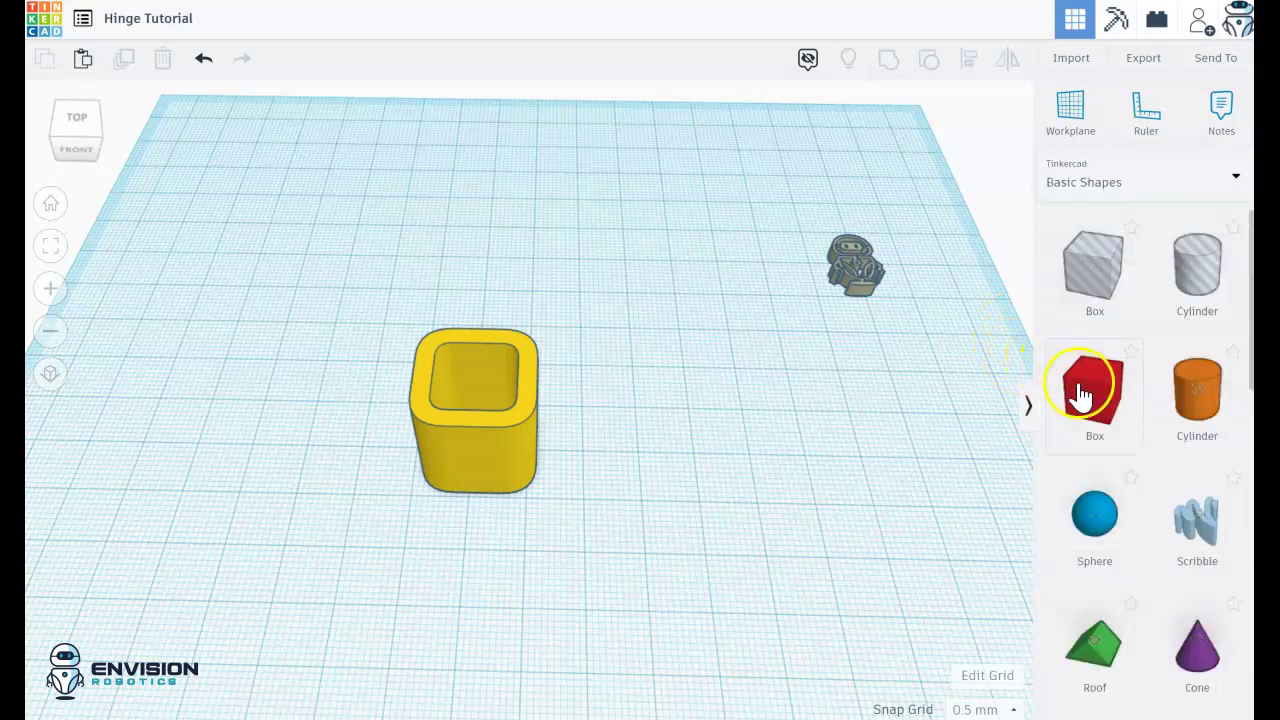
drag(698, 425, 640, 470)
drag(698, 517, 672, 487)
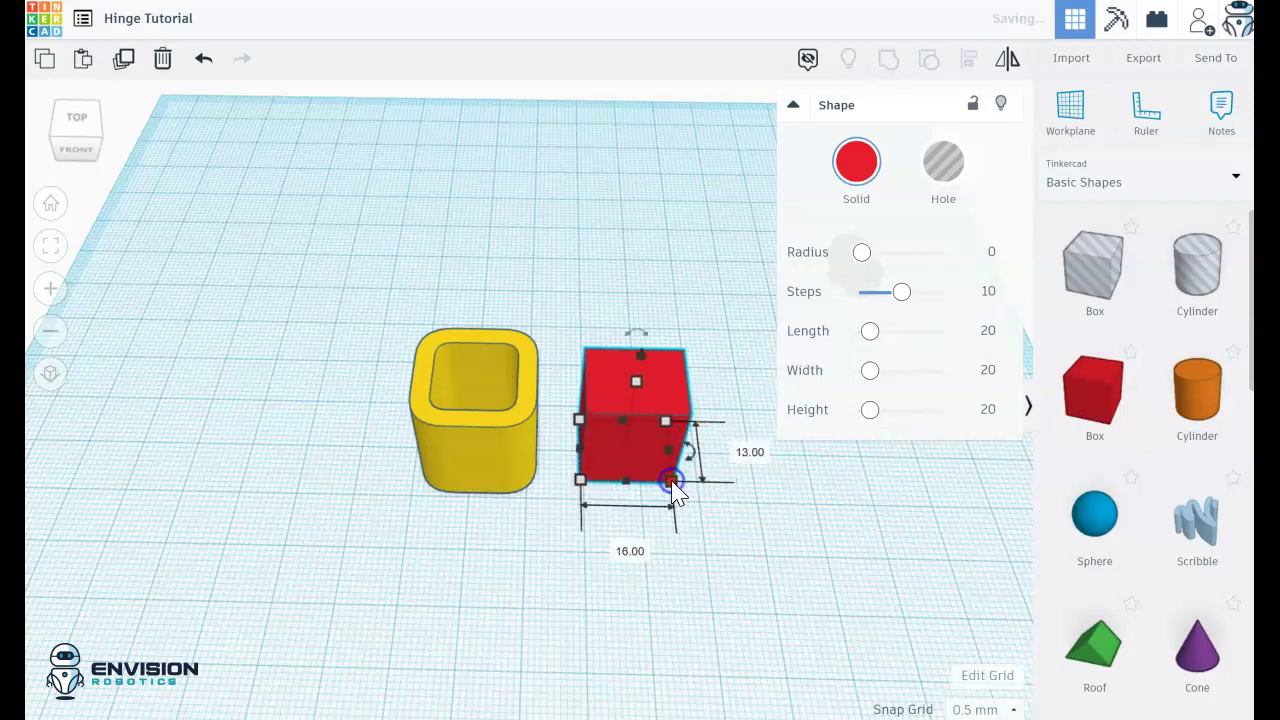
Step: Set the height of both the red box and the yellow SoftBox to 6 mm
click(635, 383)
click(708, 420)
text(6)
key(Return)
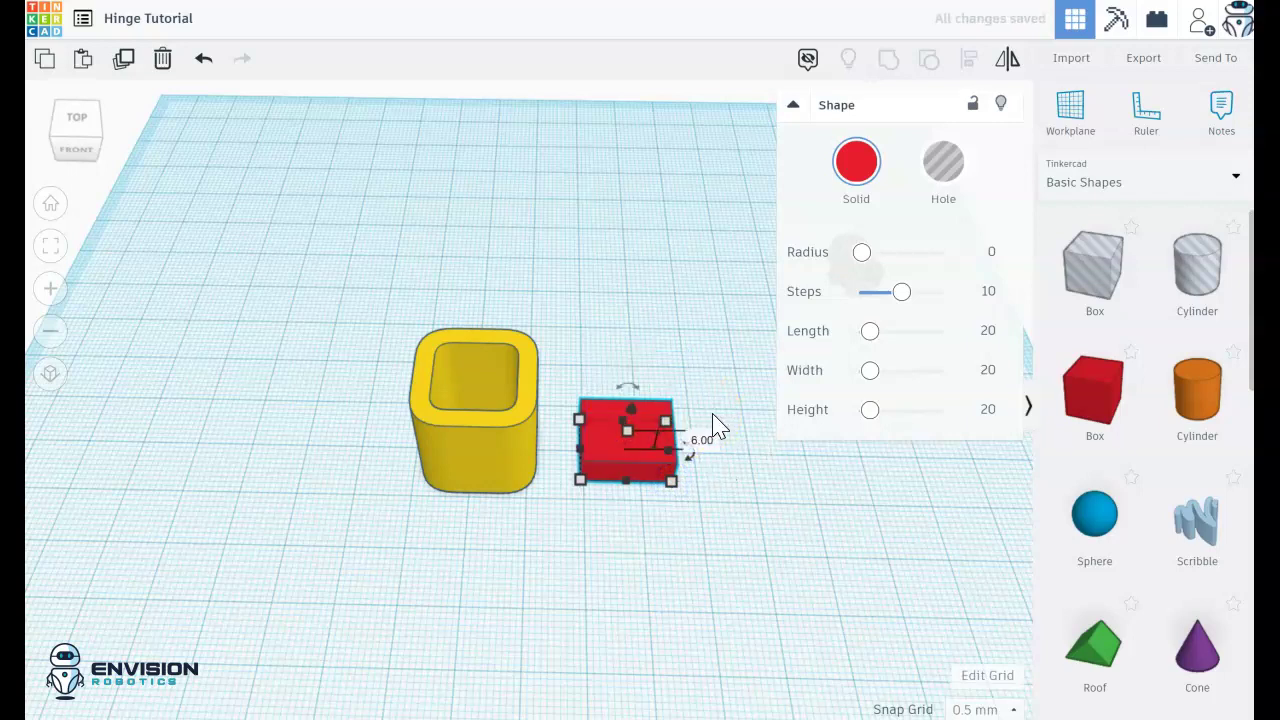
click(459, 438)
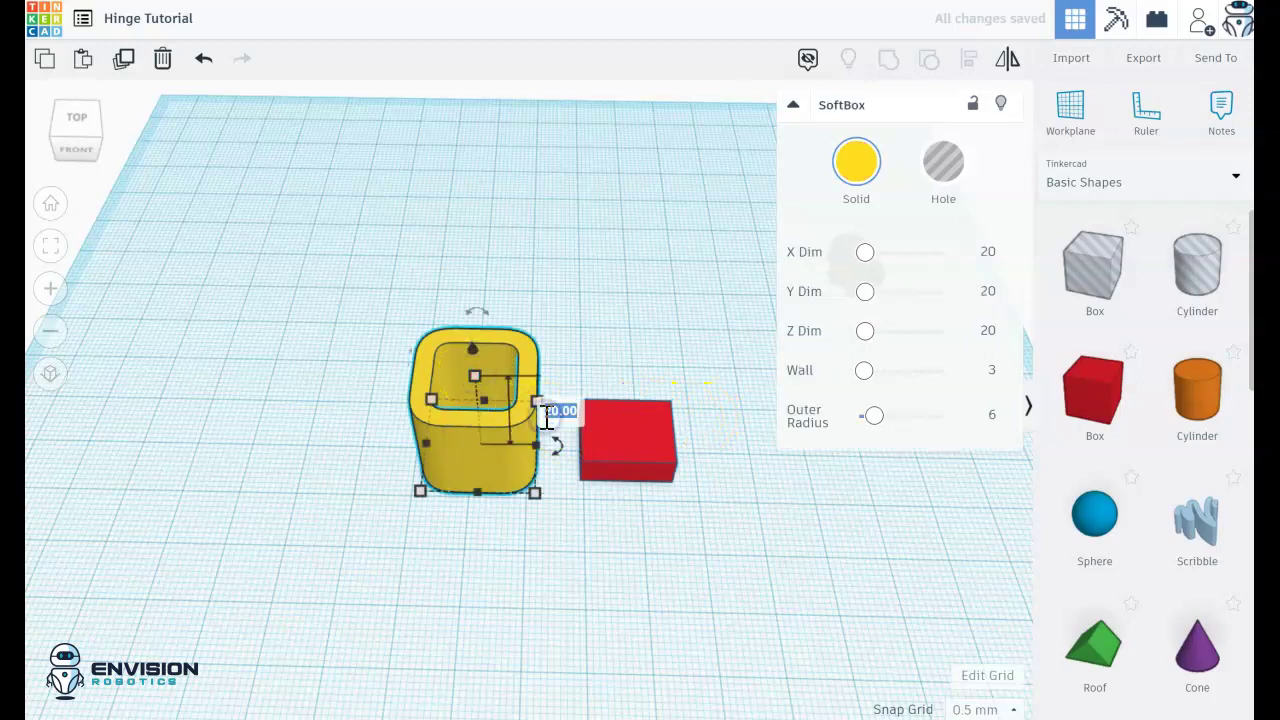
click(547, 416)
text(6)
key(Return)
Step: Move the red box into the opening of the SoftBox so that it fills the hole
drag(634, 415, 526, 484)
click(609, 540)
right_drag(609, 540, 611, 597)
Step: Align the centres of the red box and the SoftBox and group them into one solid block
drag(552, 552, 389, 363)
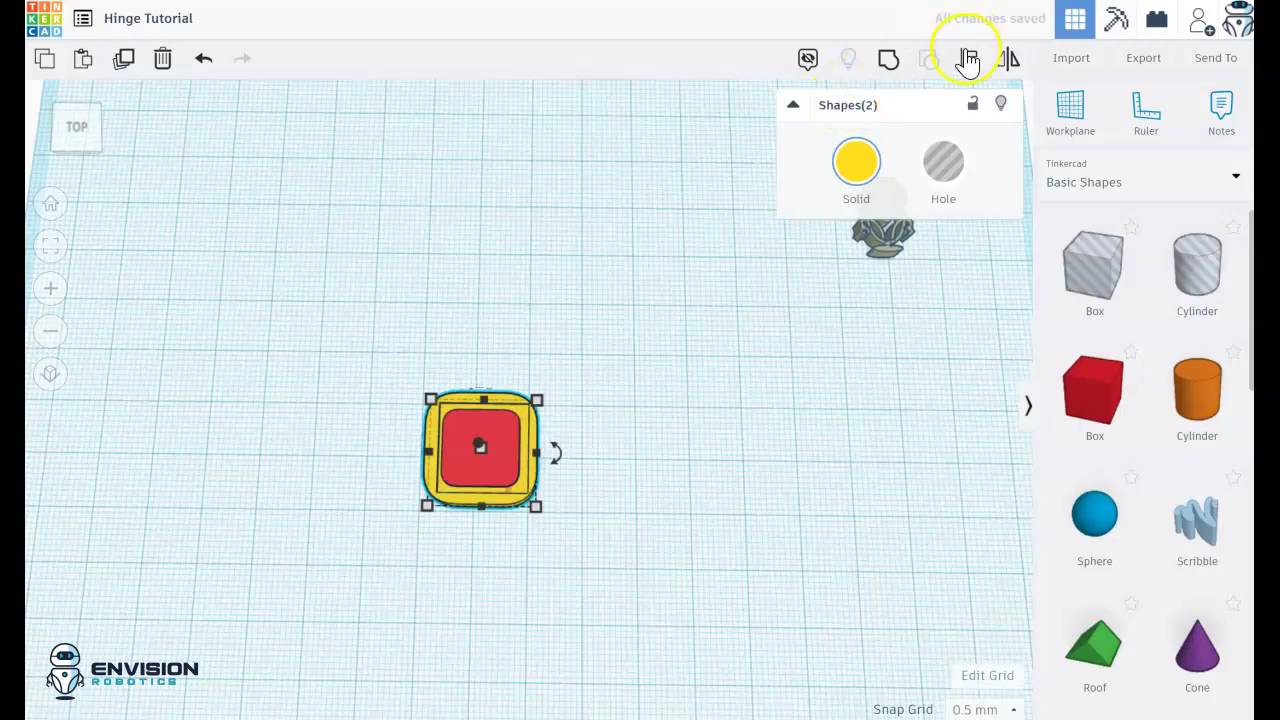
click(968, 58)
click(480, 529)
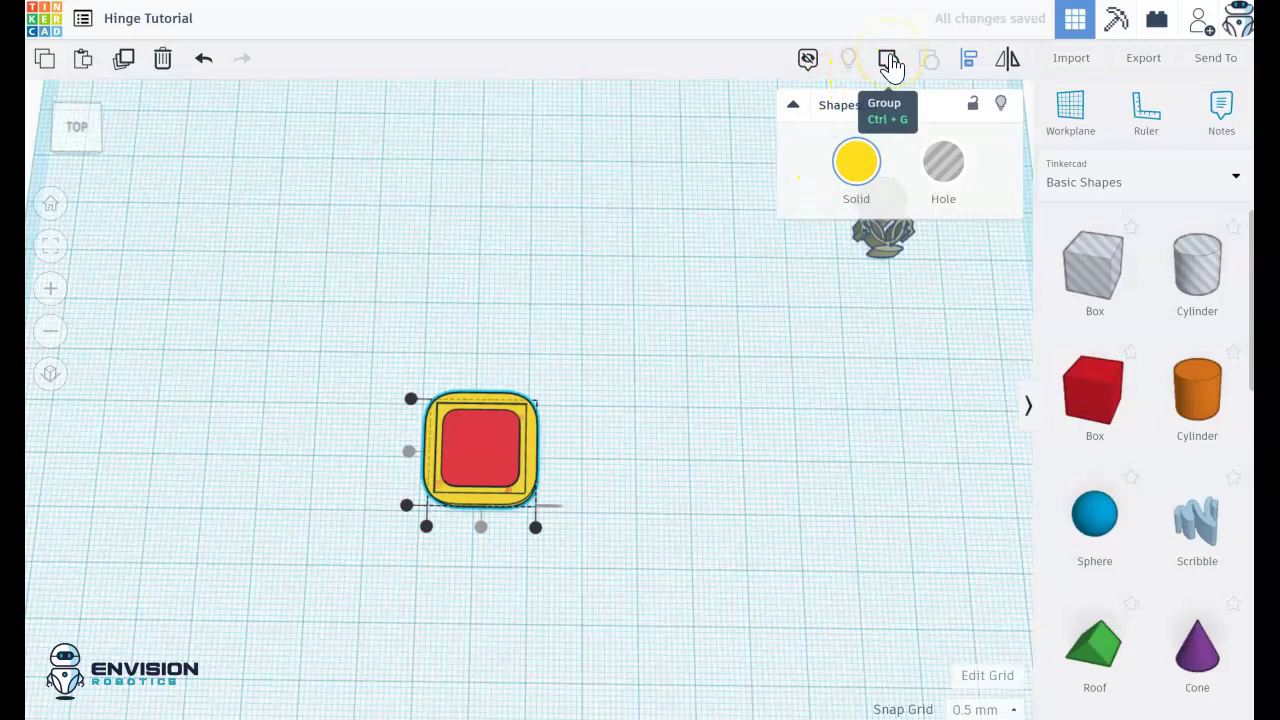
click(890, 60)
click(528, 628)
Step: Move the grouped block aside and place a copy of it separately on the workplane
drag(486, 466, 291, 338)
click(180, 467)
right_drag(180, 467, 201, 411)
click(270, 372)
key(ctrl+c)
key(ctrl+v)
drag(371, 371, 580, 497)
Step: Rotate the copied block so that it stands upright on its edge
right_drag(658, 572, 791, 557)
click(657, 398)
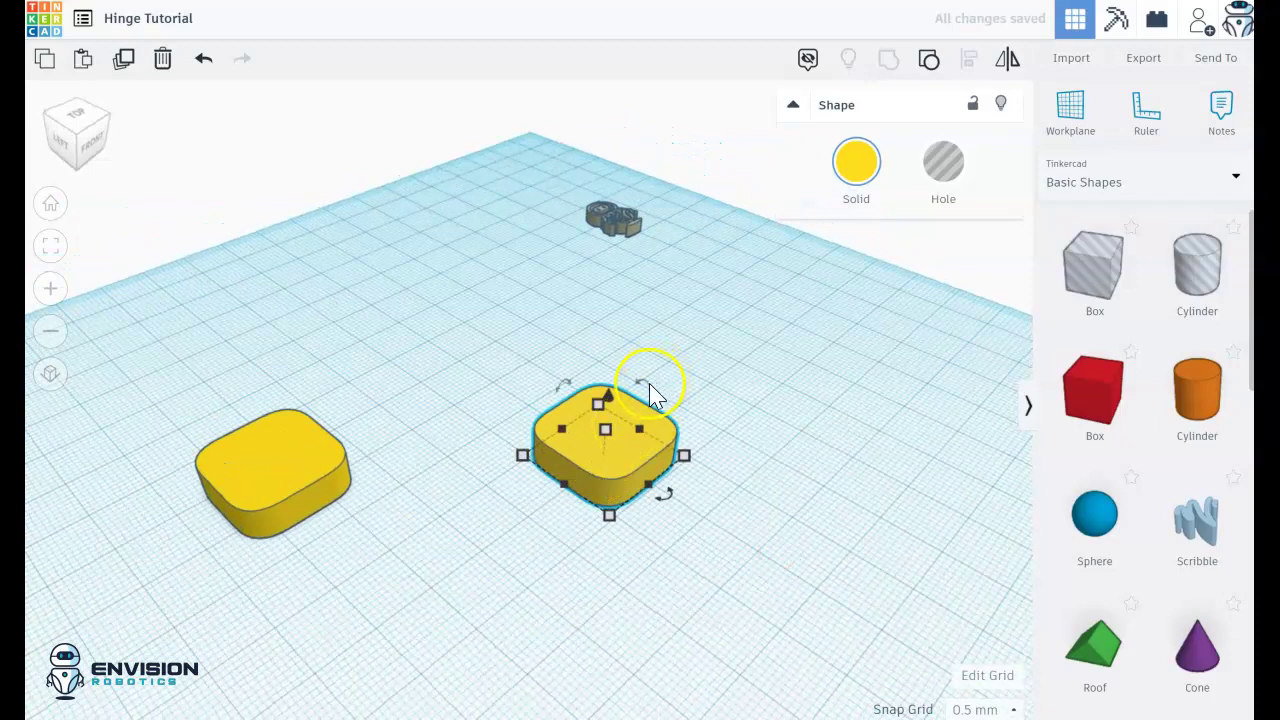
drag(646, 384, 689, 526)
click(680, 534)
right_drag(680, 534, 597, 513)
Step: Raise the upright block until its lower edge rests on the workplane
click(589, 430)
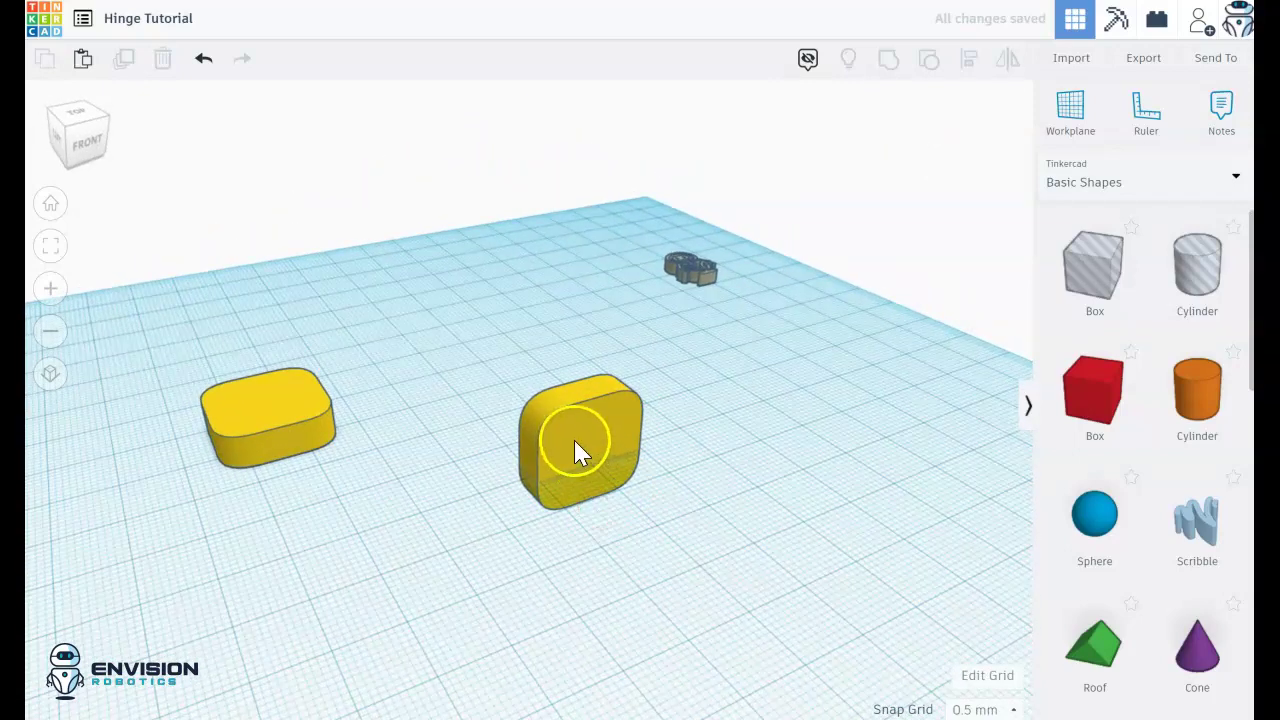
right_drag(578, 450, 573, 407)
drag(569, 356, 571, 314)
click(600, 514)
mouse_move(600, 514)
right_down()
mouse_move(578, 422)
mouse_move(585, 512)
right_up()
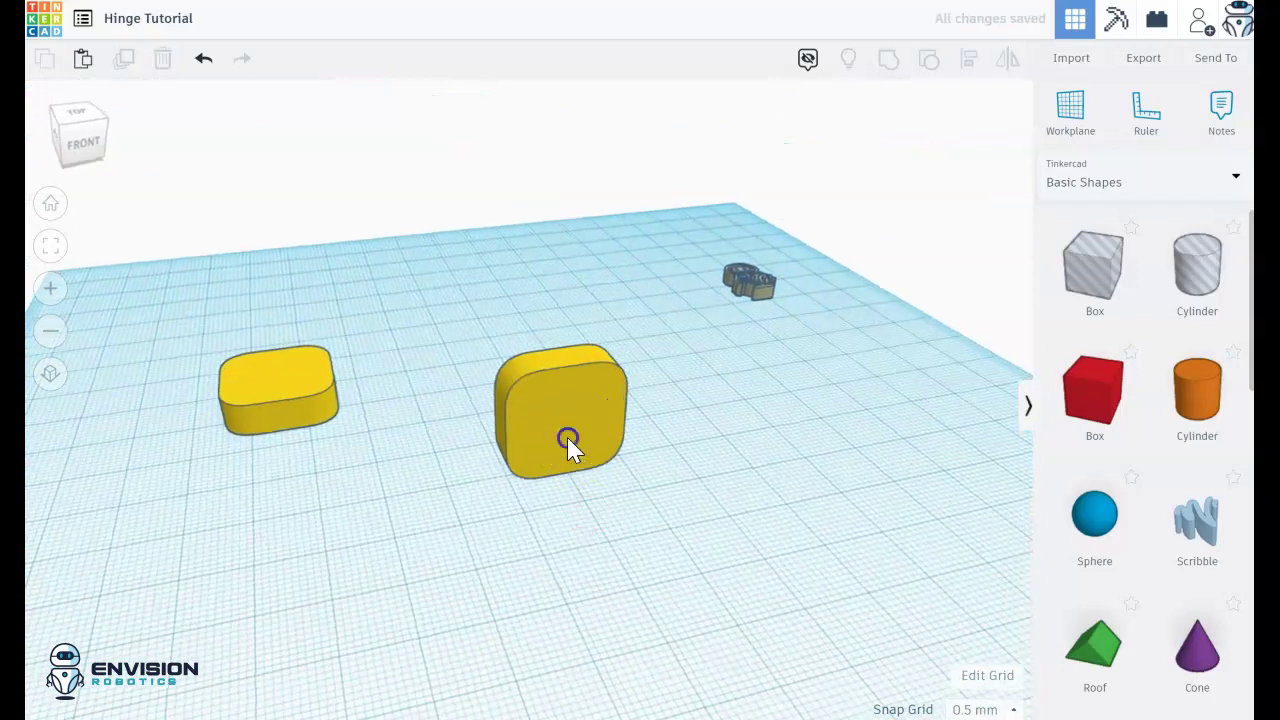
Step: Set the upright block's height to 6 mm
click(567, 437)
click(634, 414)
click(637, 414)
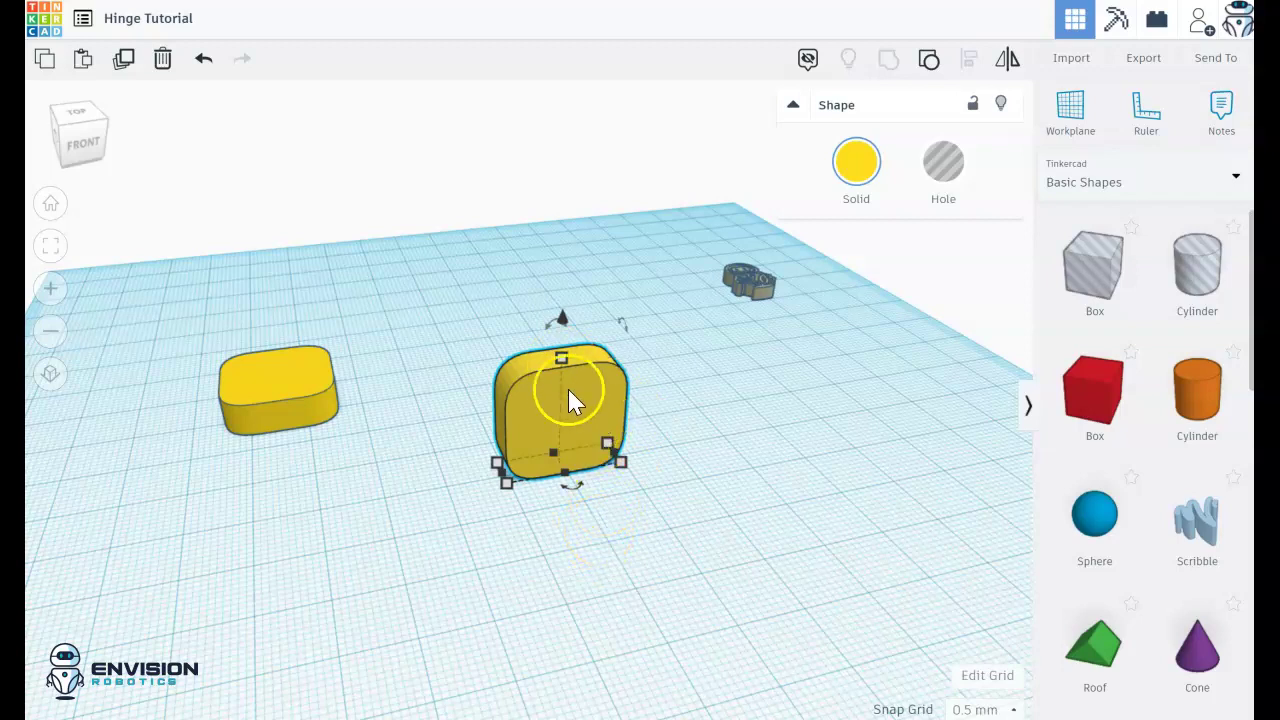
click(645, 412)
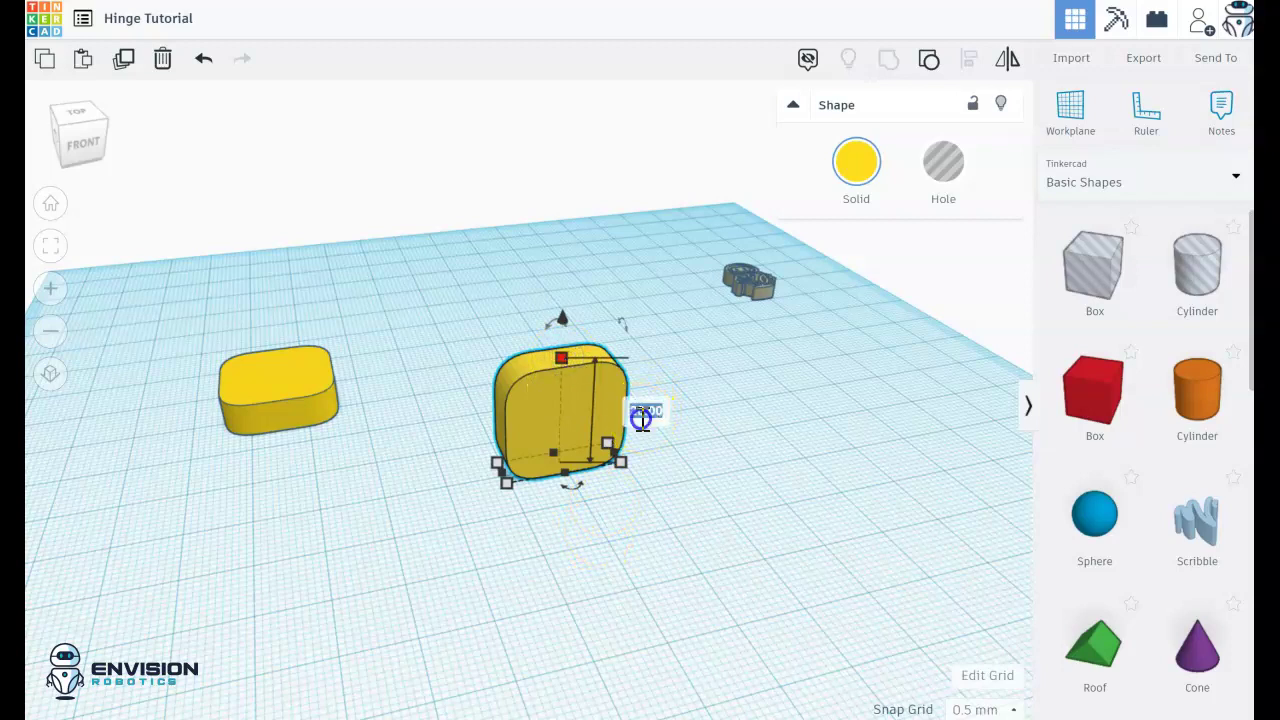
text(6)
key(Return)
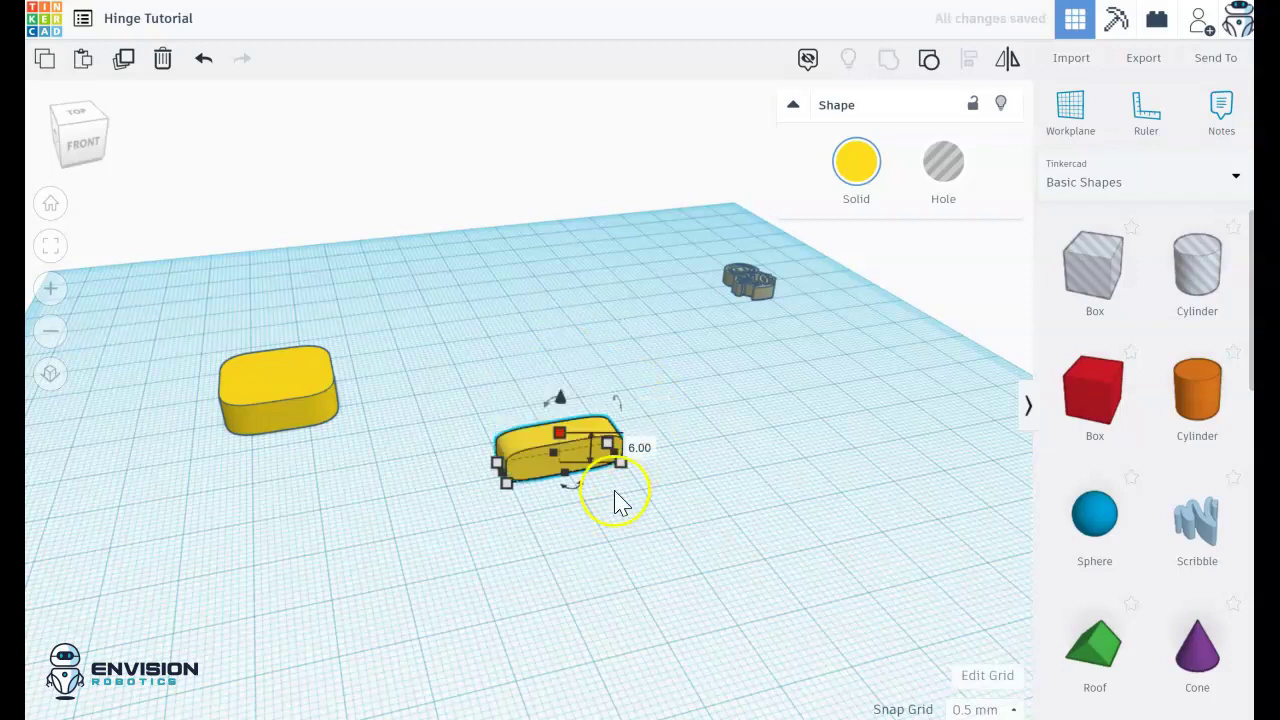
click(614, 503)
Step: Set the flattened block's length to 10 mm and its thickness to 3 mm
click(527, 462)
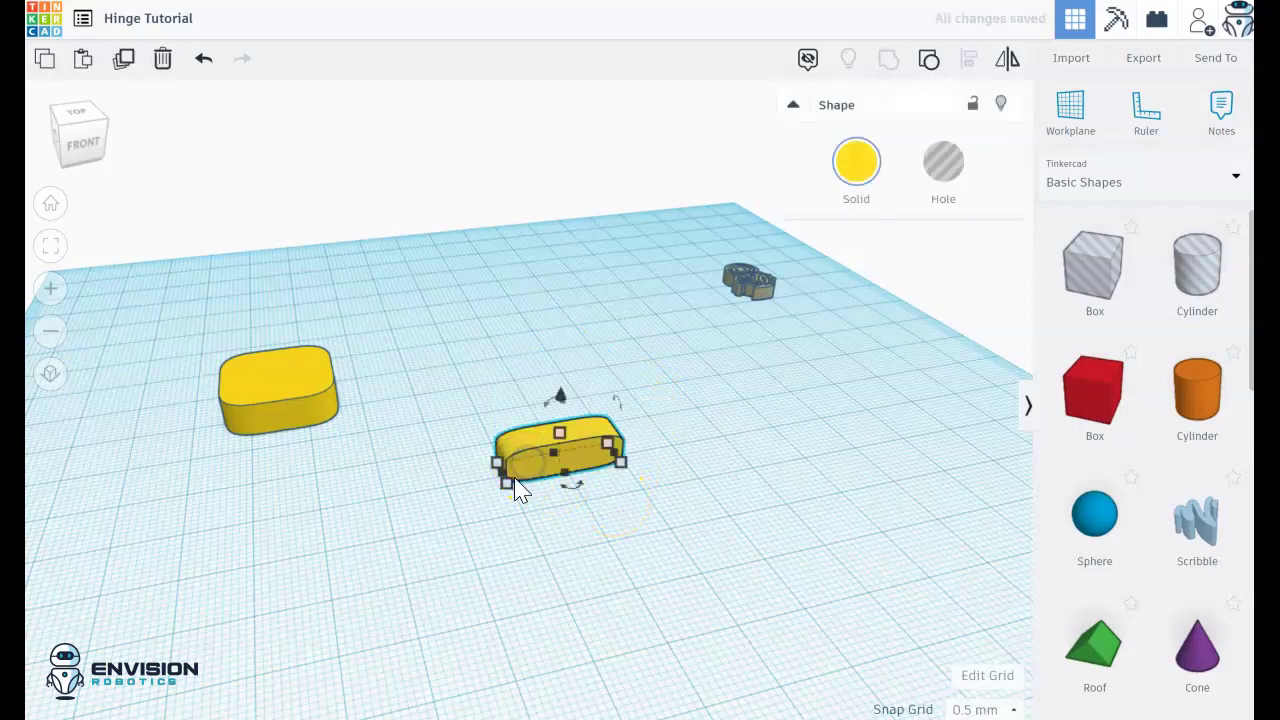
click(508, 484)
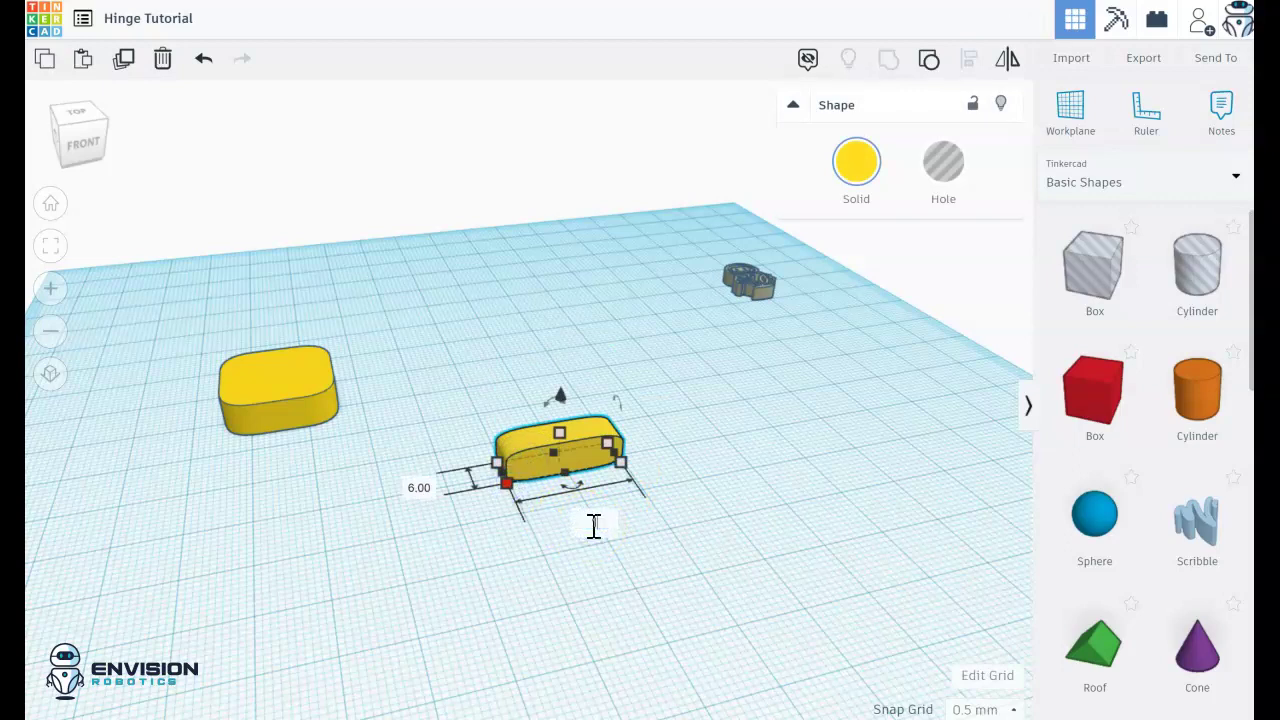
key(Return)
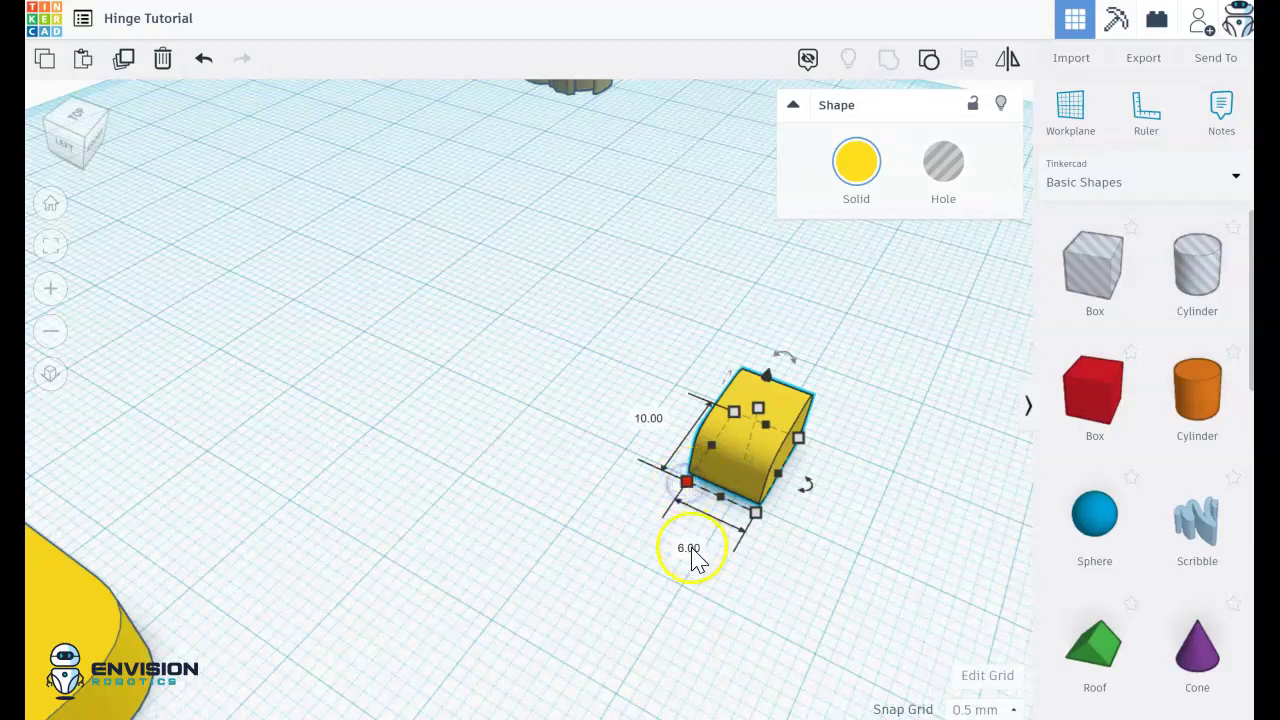
click(690, 549)
key(Return)
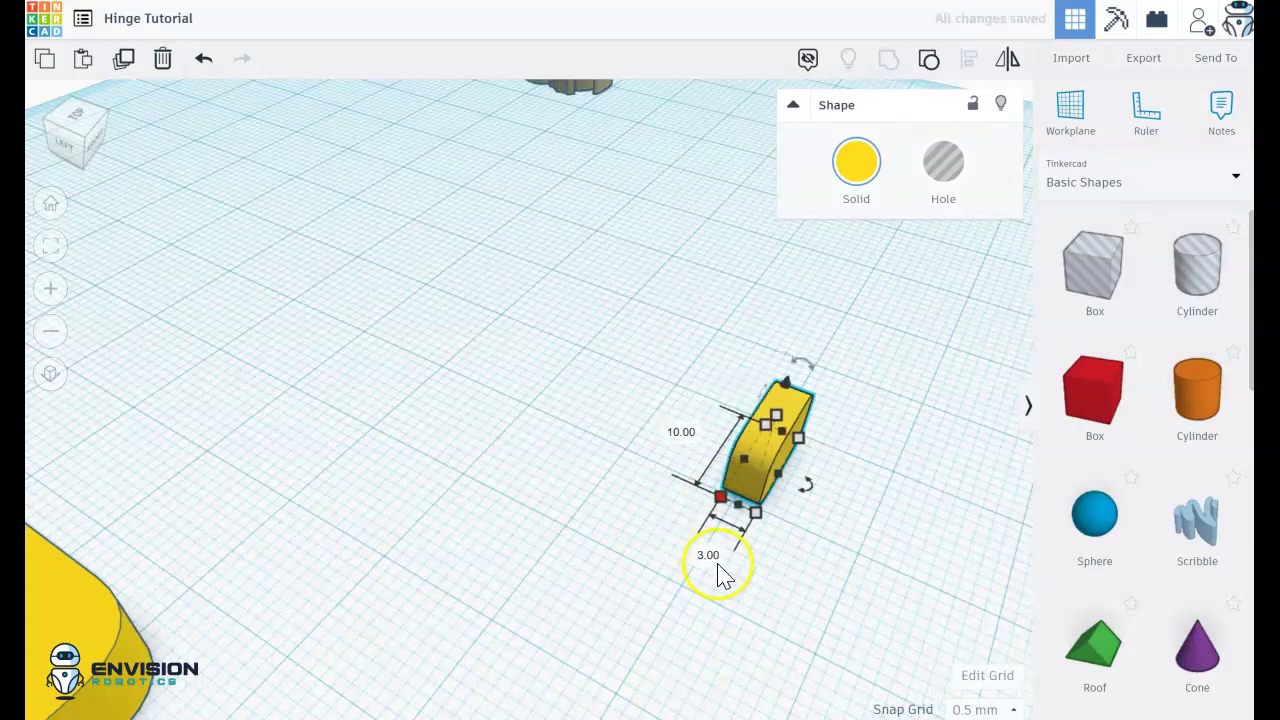
click(766, 567)
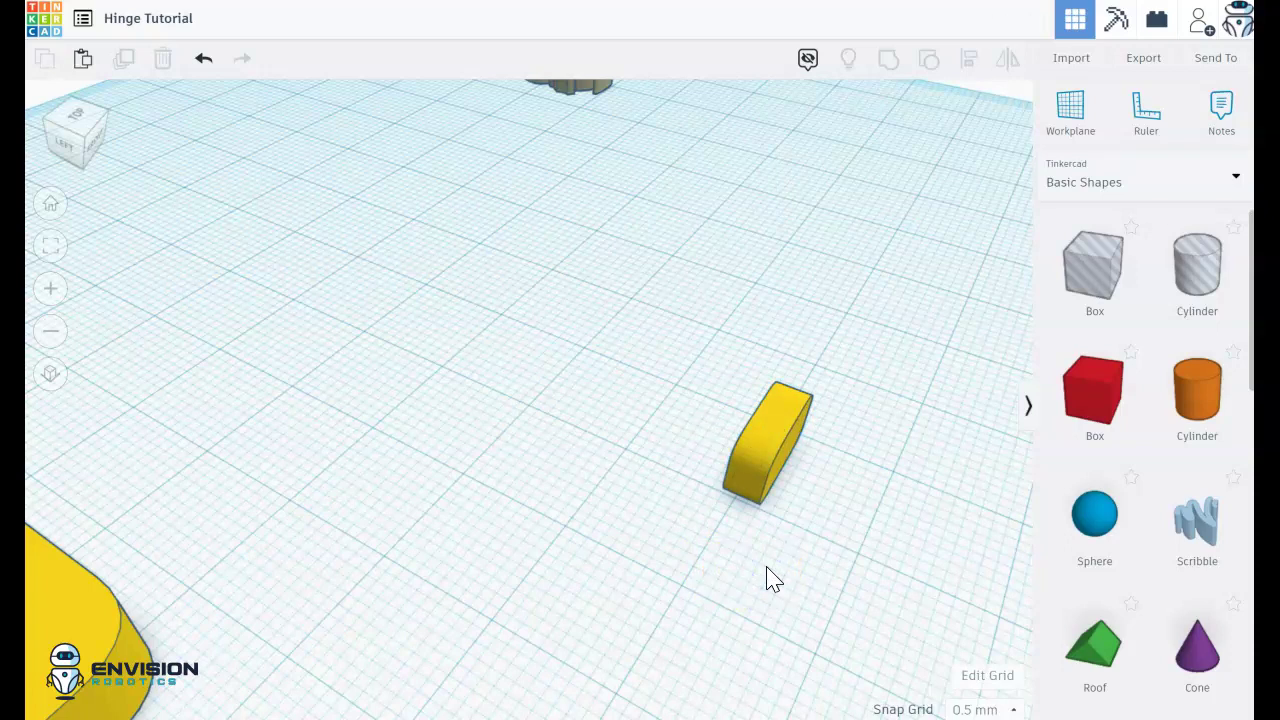
Step: Duplicate the thin yellow block and shift the copy 3 mm along its thickness, flush against the original's left side
click(758, 452)
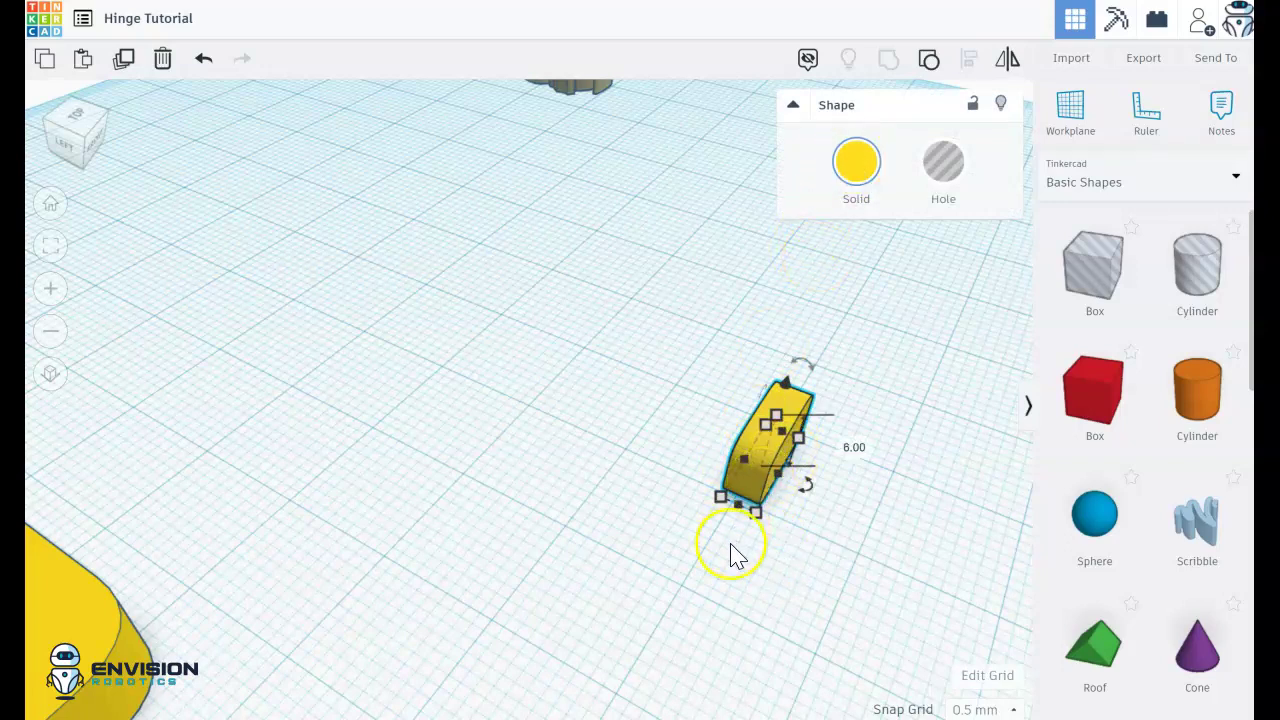
right_drag(729, 551, 750, 520)
click(712, 505)
click(762, 407)
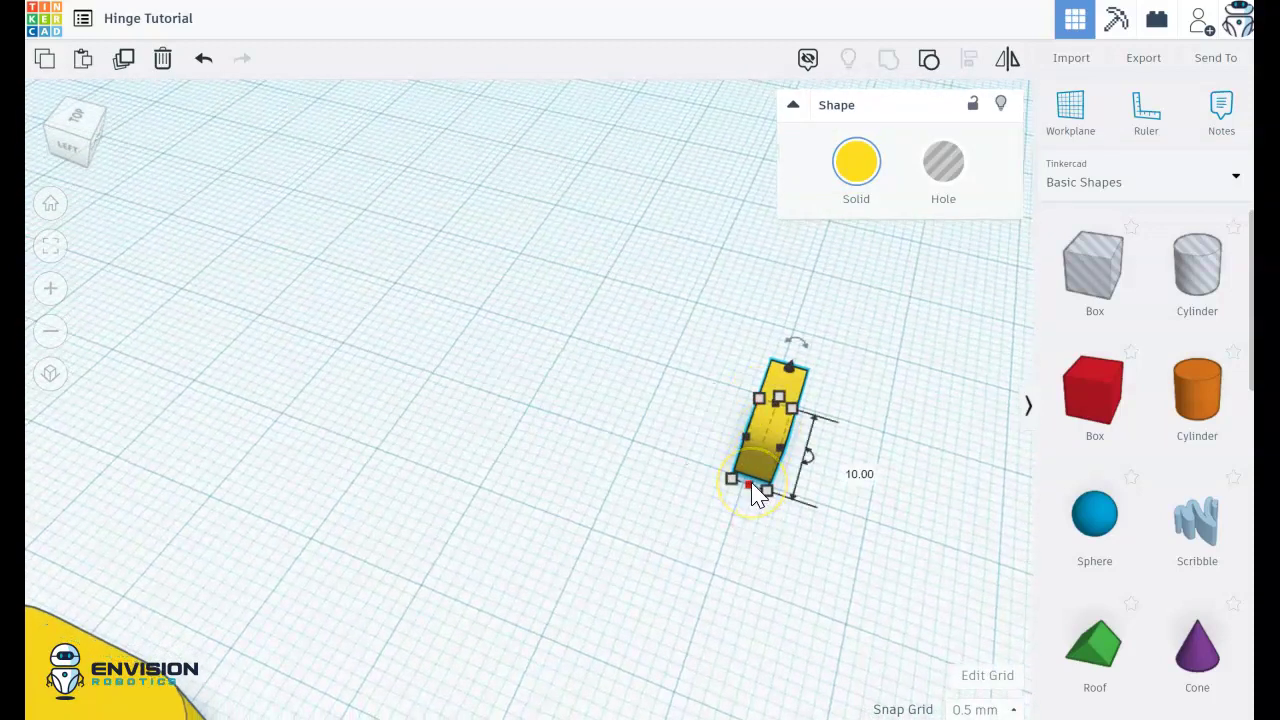
key(ctrl+d)
key(Left)
key(Left)
key(Left)
key(Left)
key(Left)
key(Left)
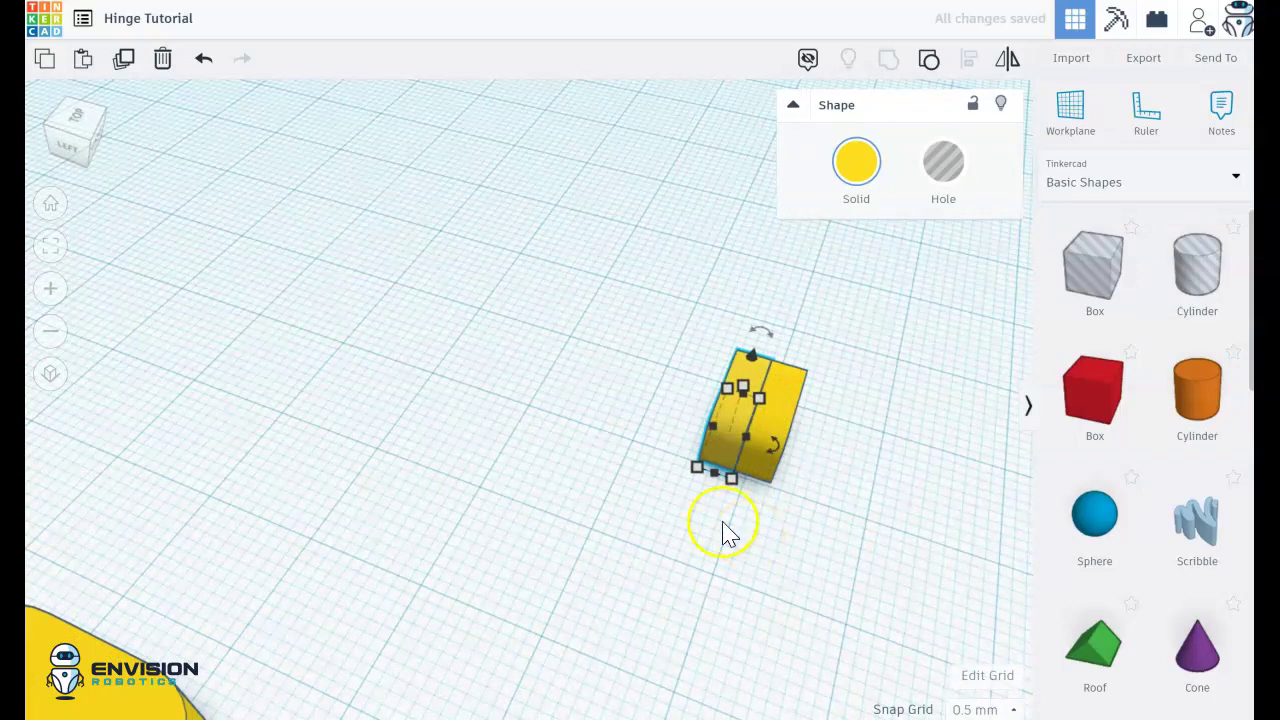
Step: Change the colour of the duplicated block to the light green preset
click(856, 162)
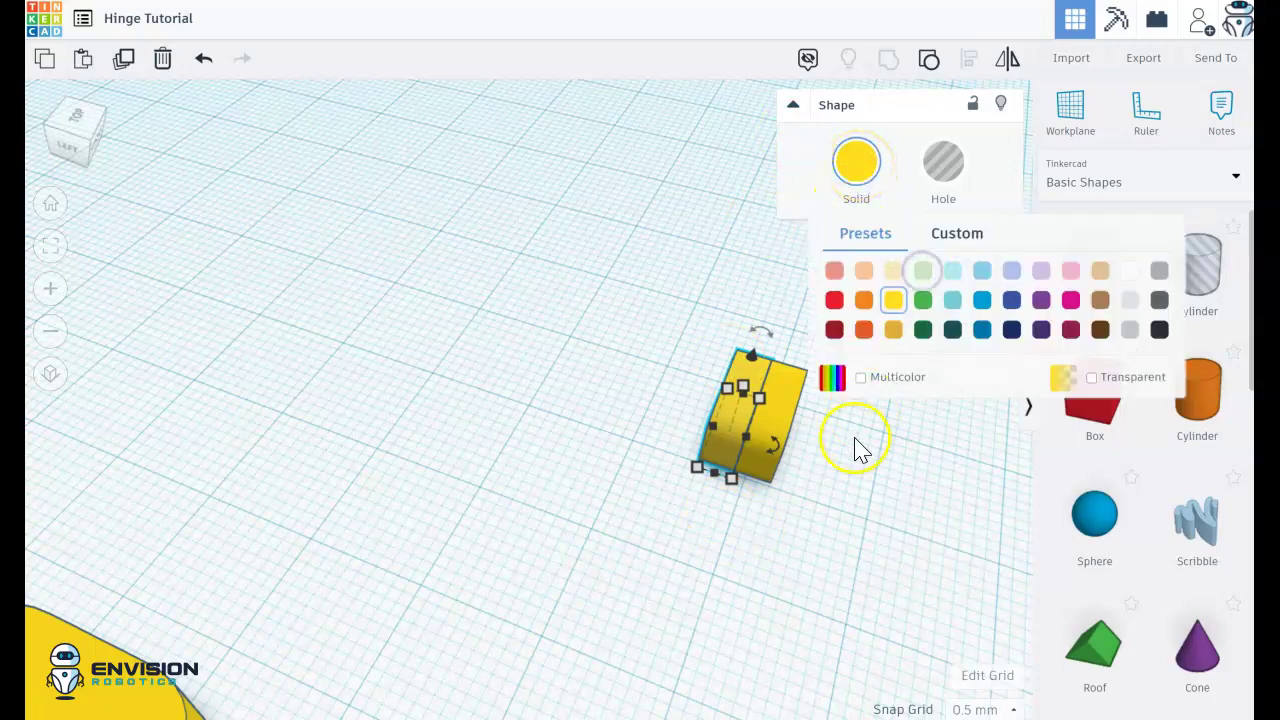
click(923, 271)
click(836, 464)
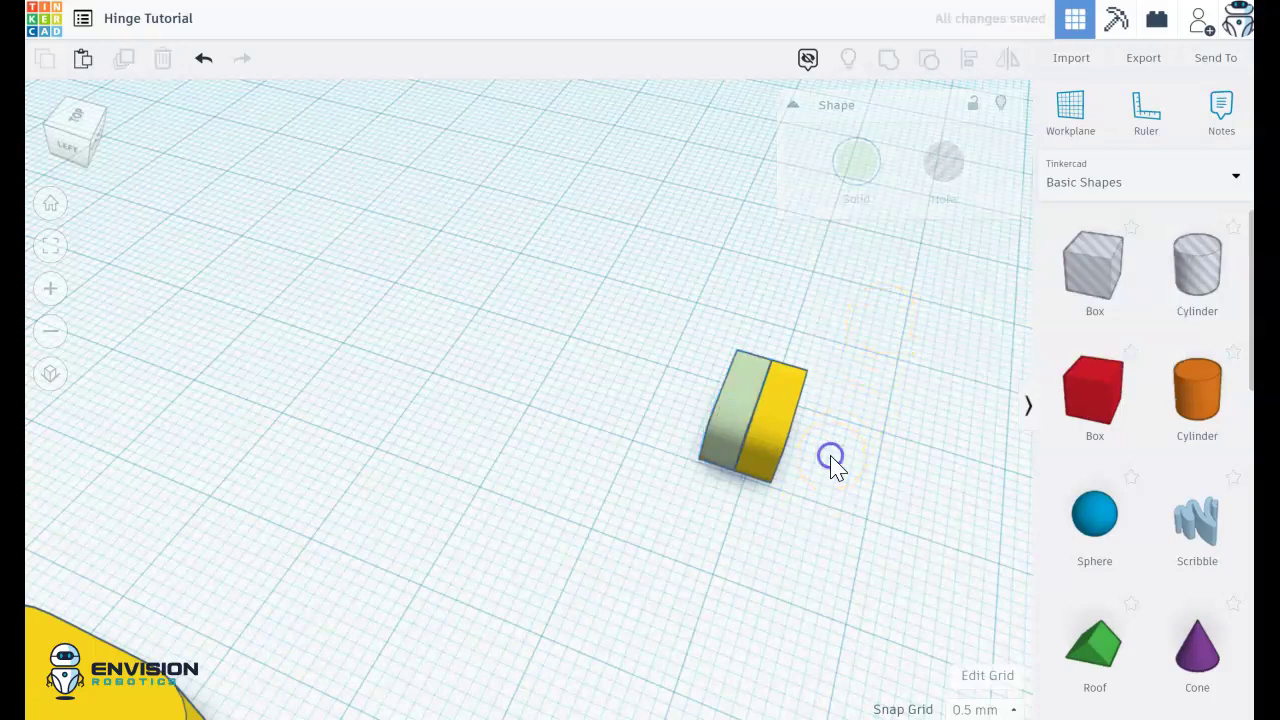
Step: Place another copy of the yellow block flush against its free side and colour the copy light green
click(765, 450)
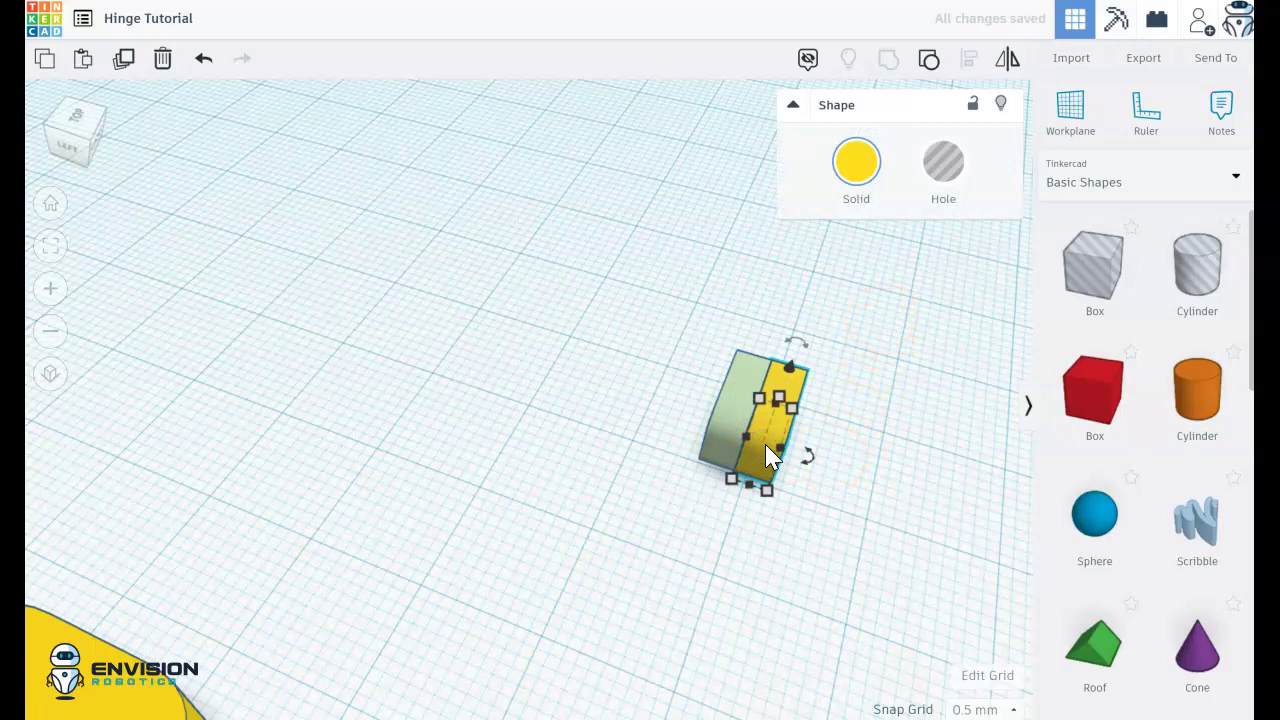
key(Right)
key(Right)
key(Right)
key(Right)
key(Right)
key(Right)
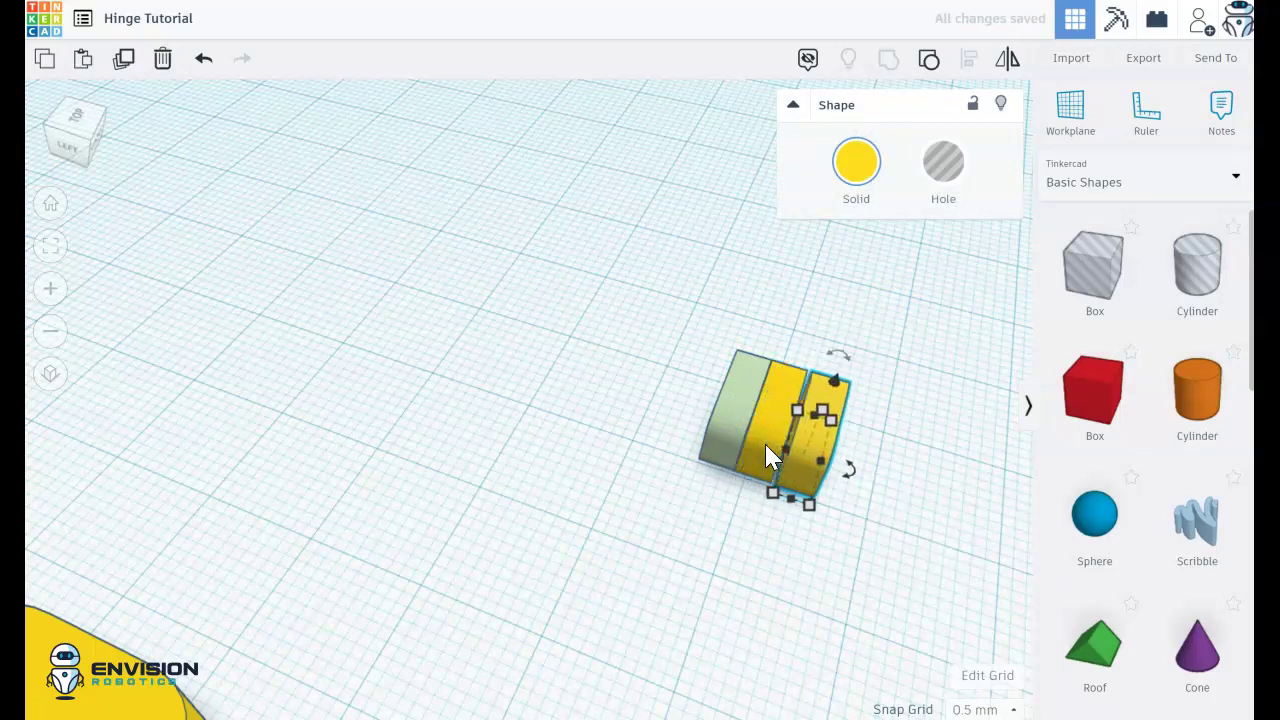
click(858, 165)
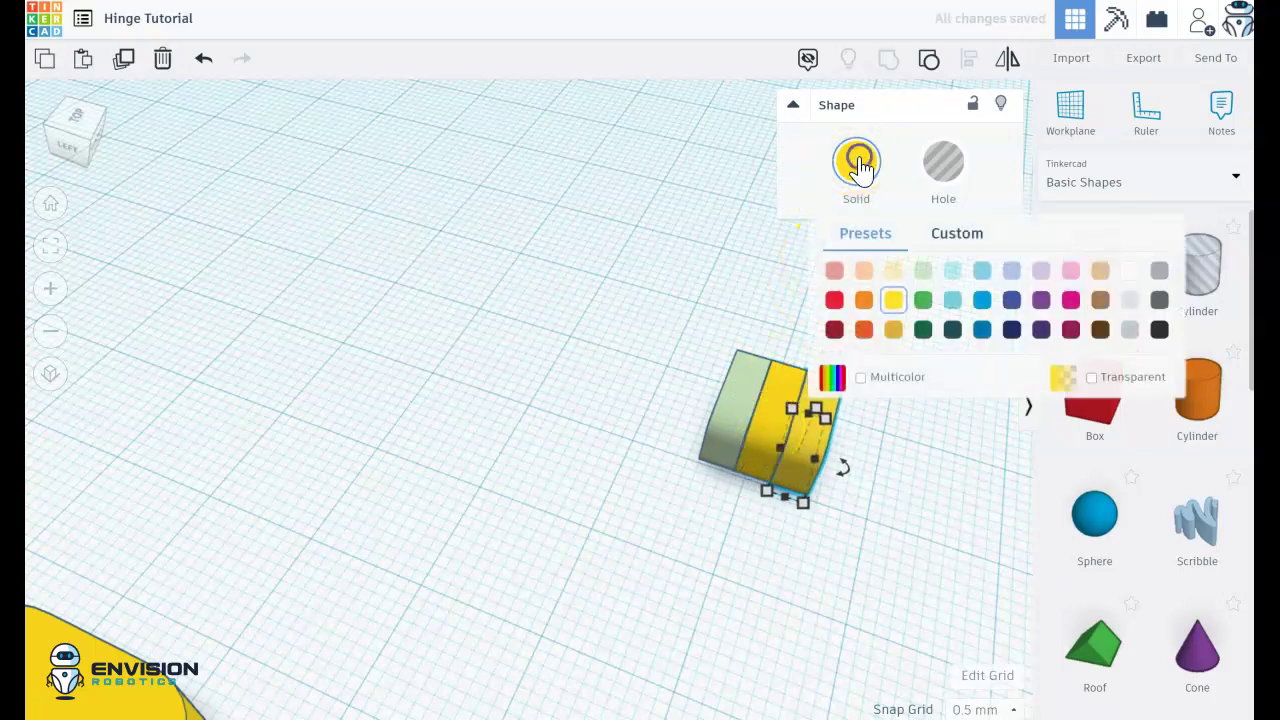
click(925, 270)
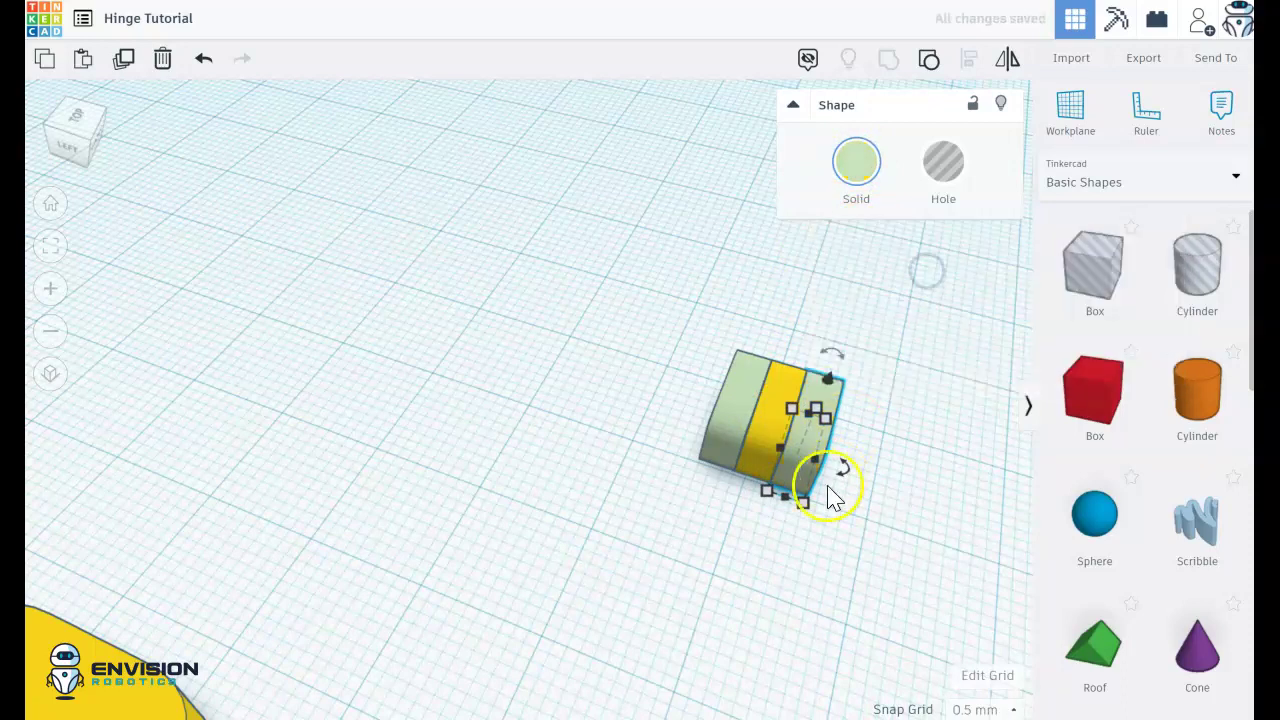
Step: Set the thickness of the light green block left of the yellow block to 2 mm
click(762, 548)
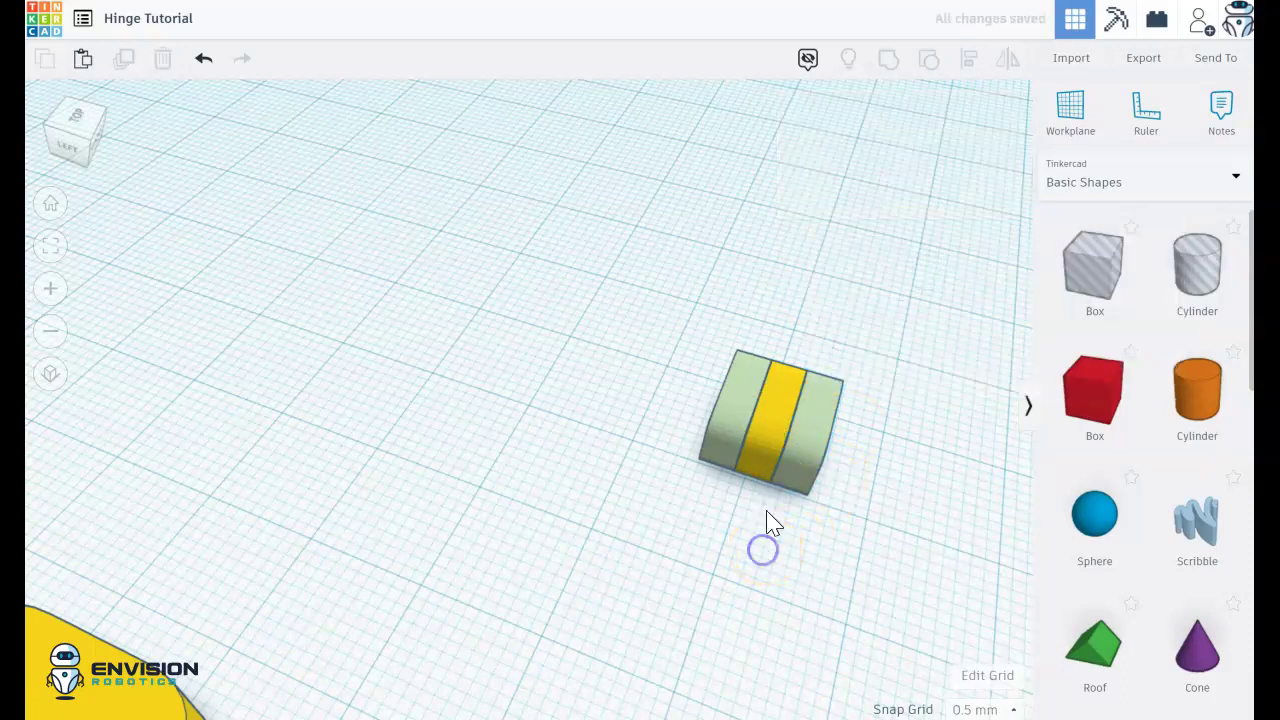
click(770, 432)
click(717, 494)
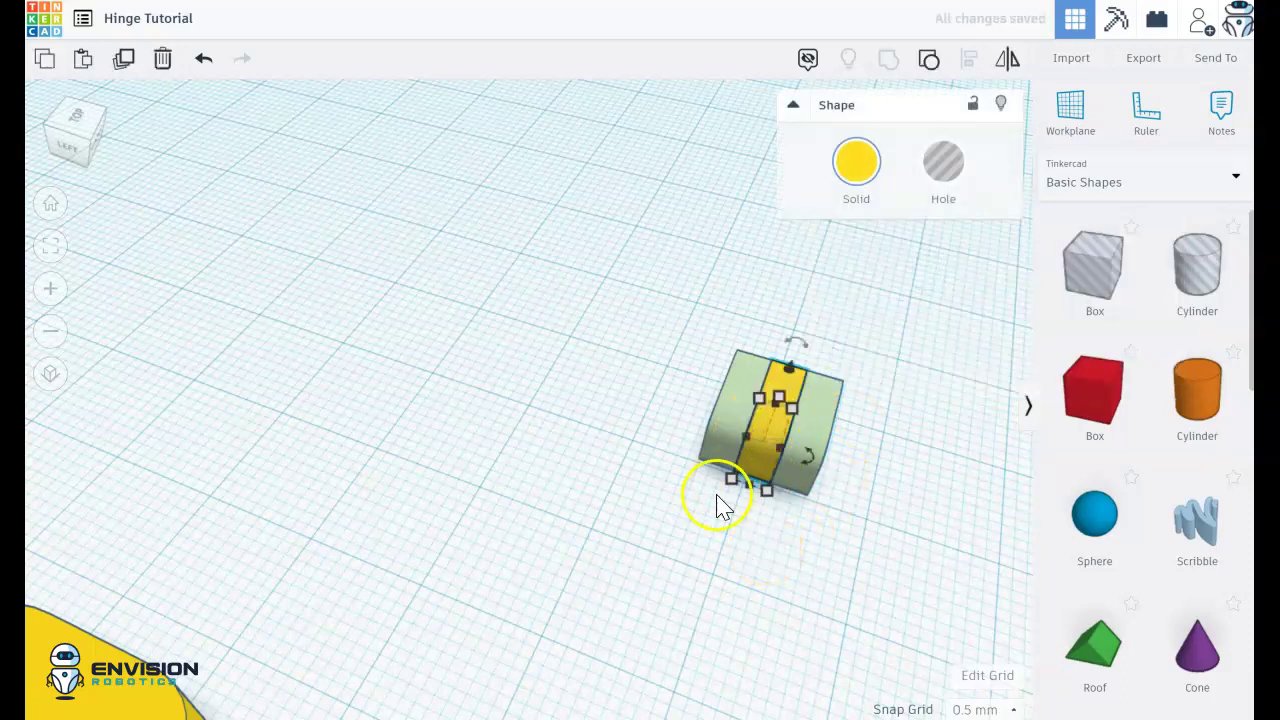
click(715, 437)
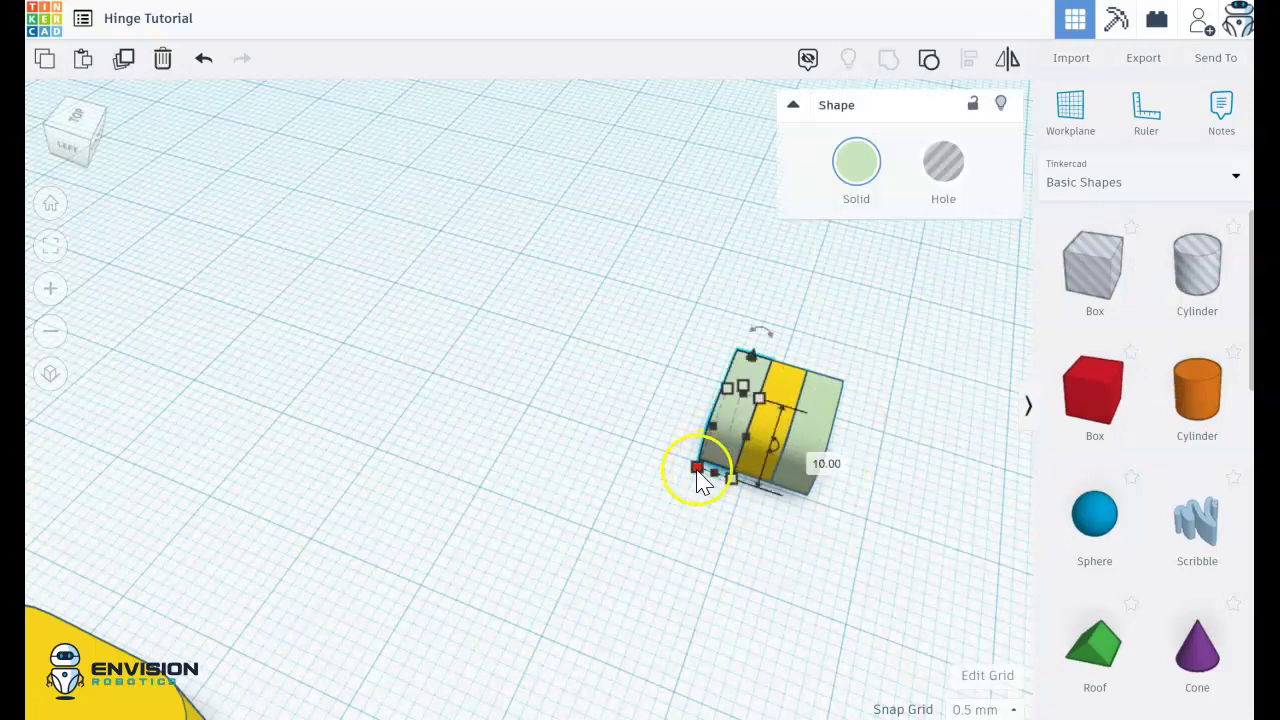
click(697, 468)
click(694, 530)
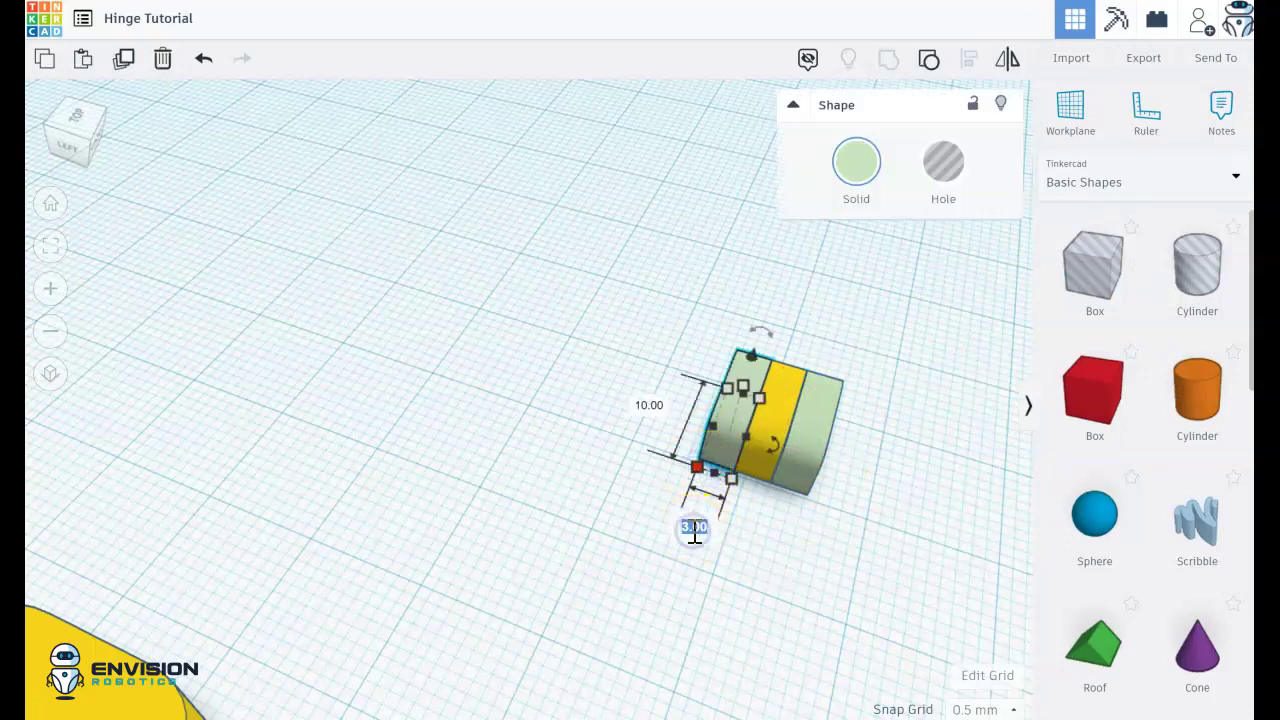
key(Return)
Step: Set the thickness of the light green block right of the yellow block to 2 mm
click(780, 517)
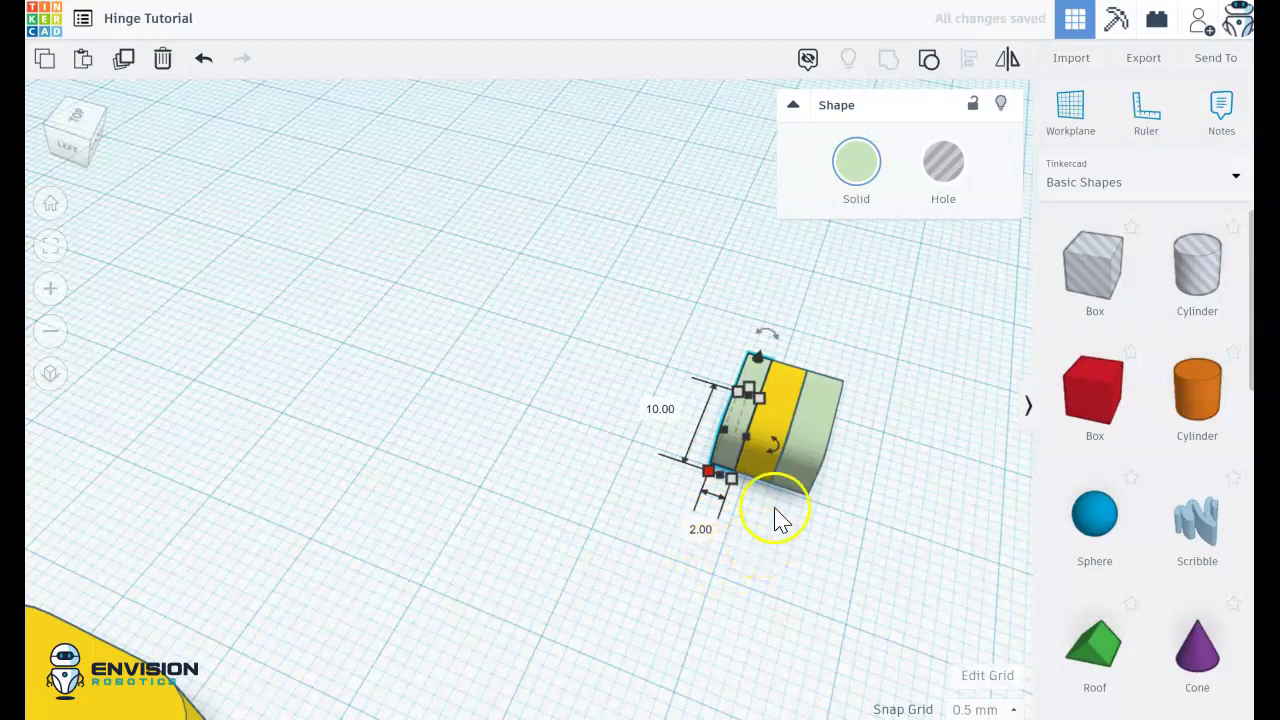
click(800, 462)
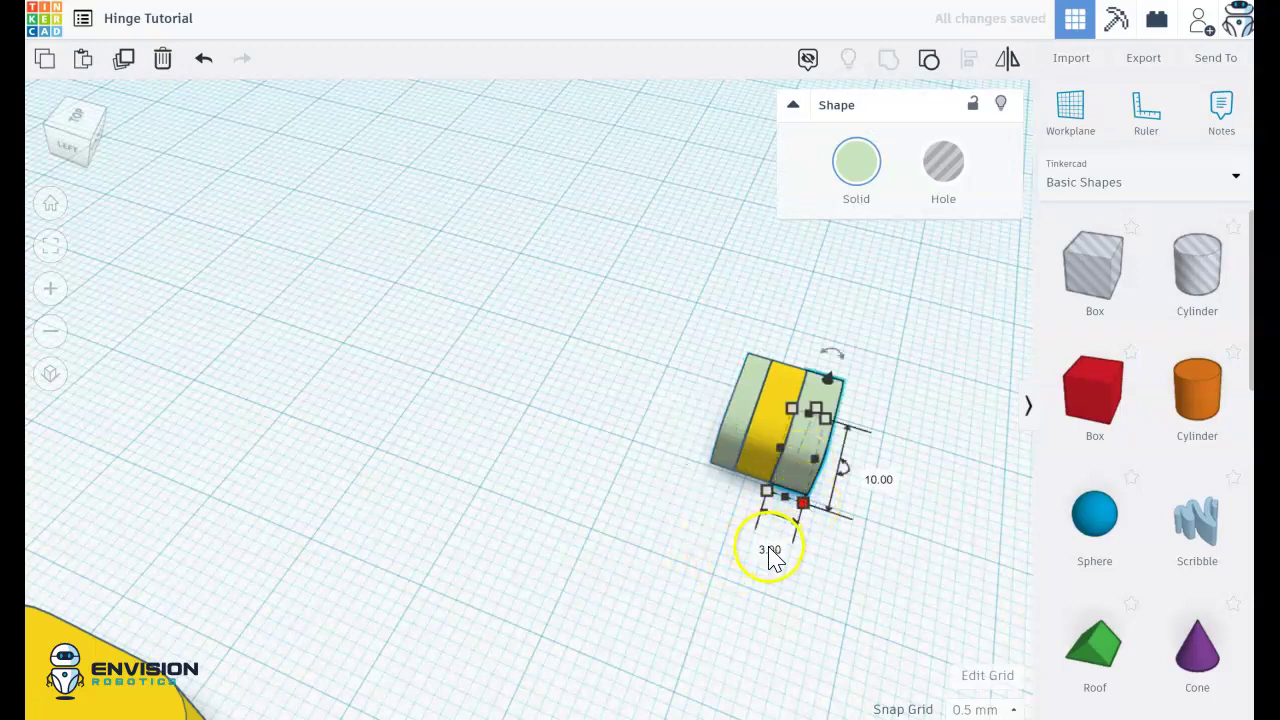
text(2)
key(Return)
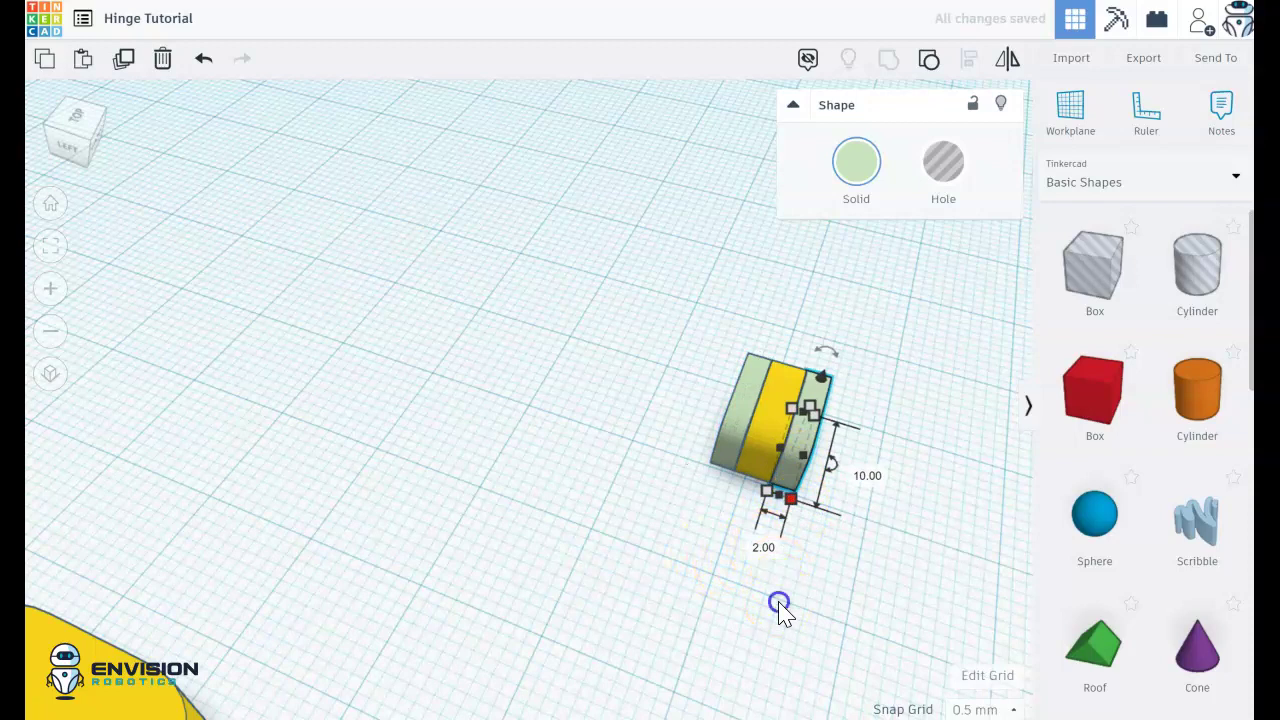
click(779, 605)
Step: Move each light green block 1 mm away from the yellow block to leave a gap on both sides
mouse_move(779, 605)
right_down()
mouse_move(791, 590)
mouse_move(771, 583)
mouse_move(755, 607)
right_up()
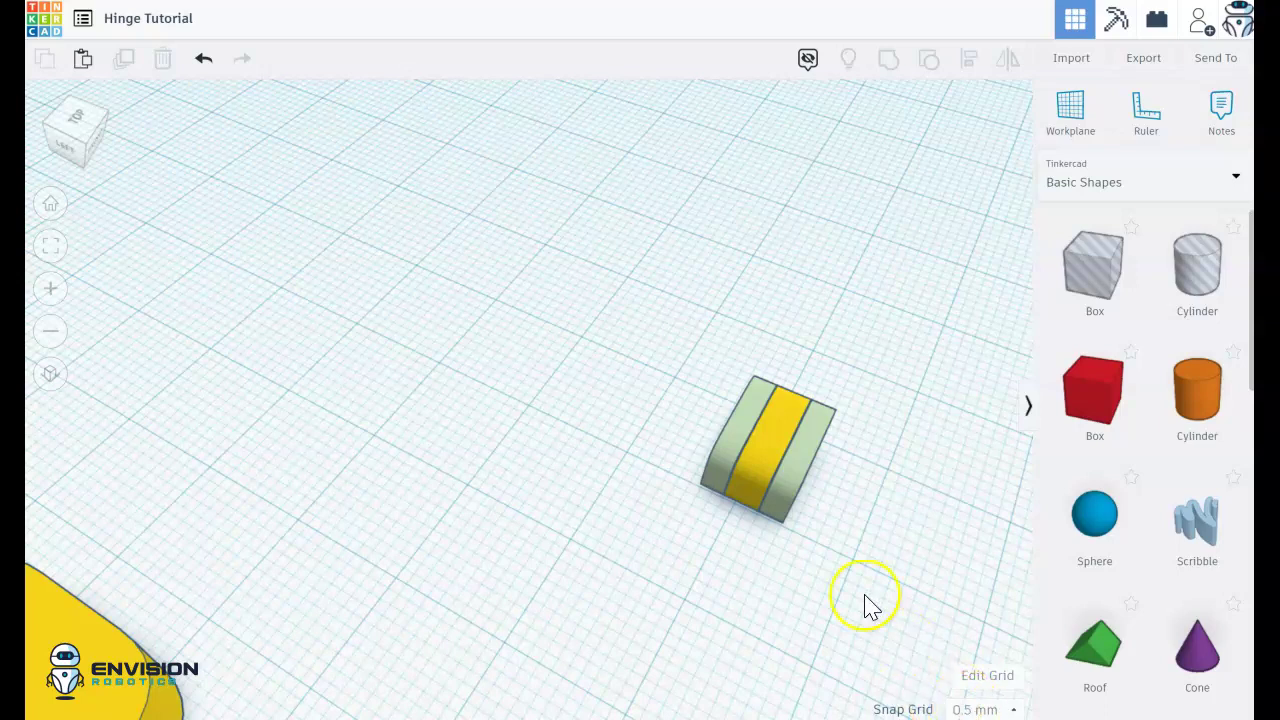
click(975, 709)
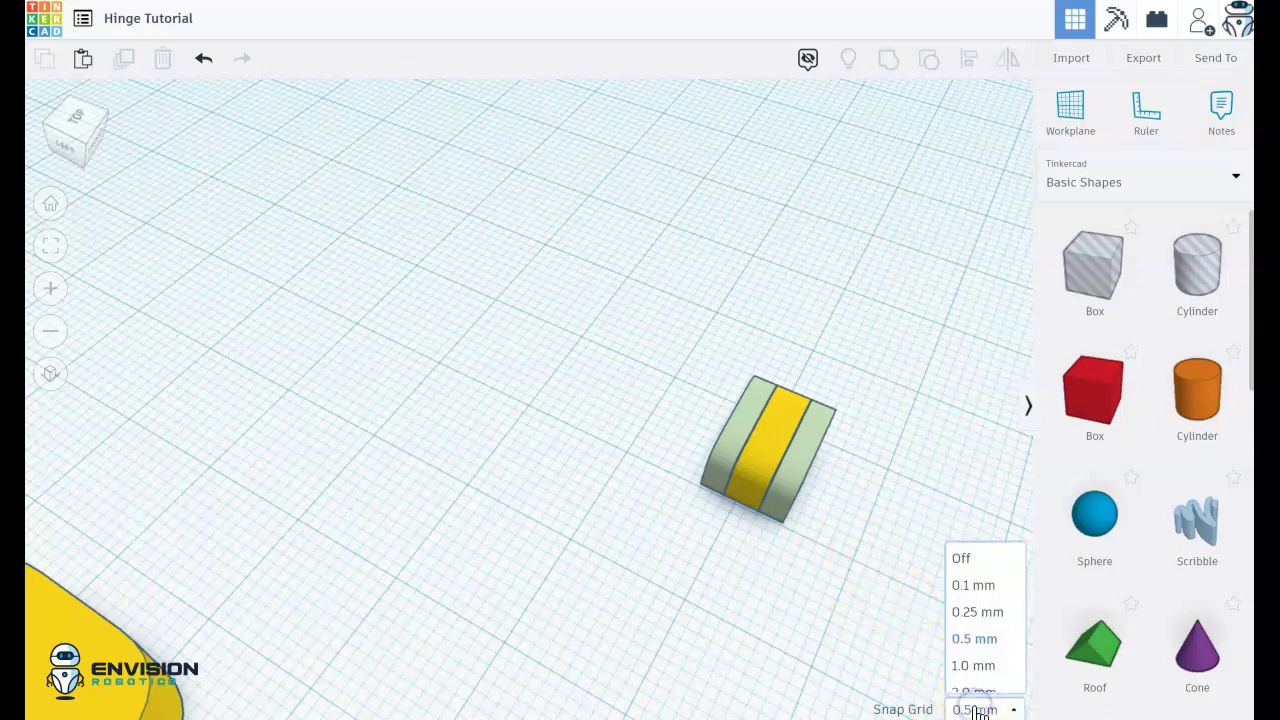
click(805, 555)
click(777, 497)
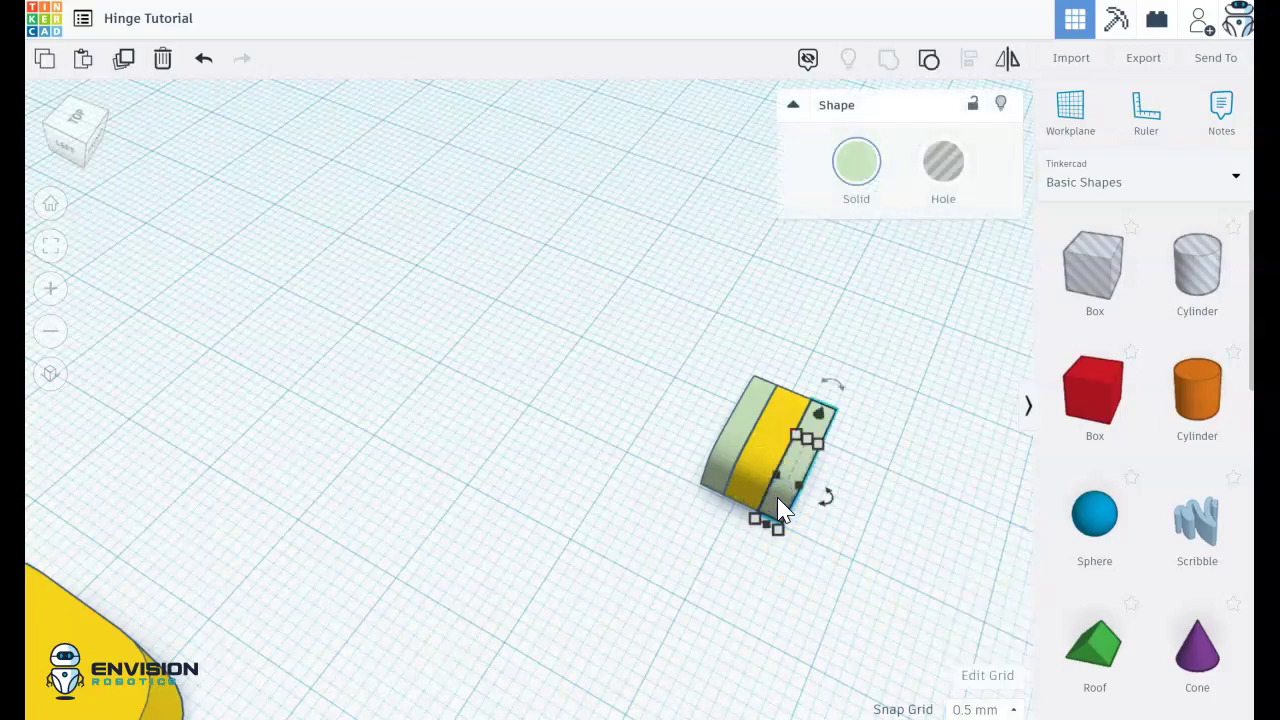
key(Right)
key(Right)
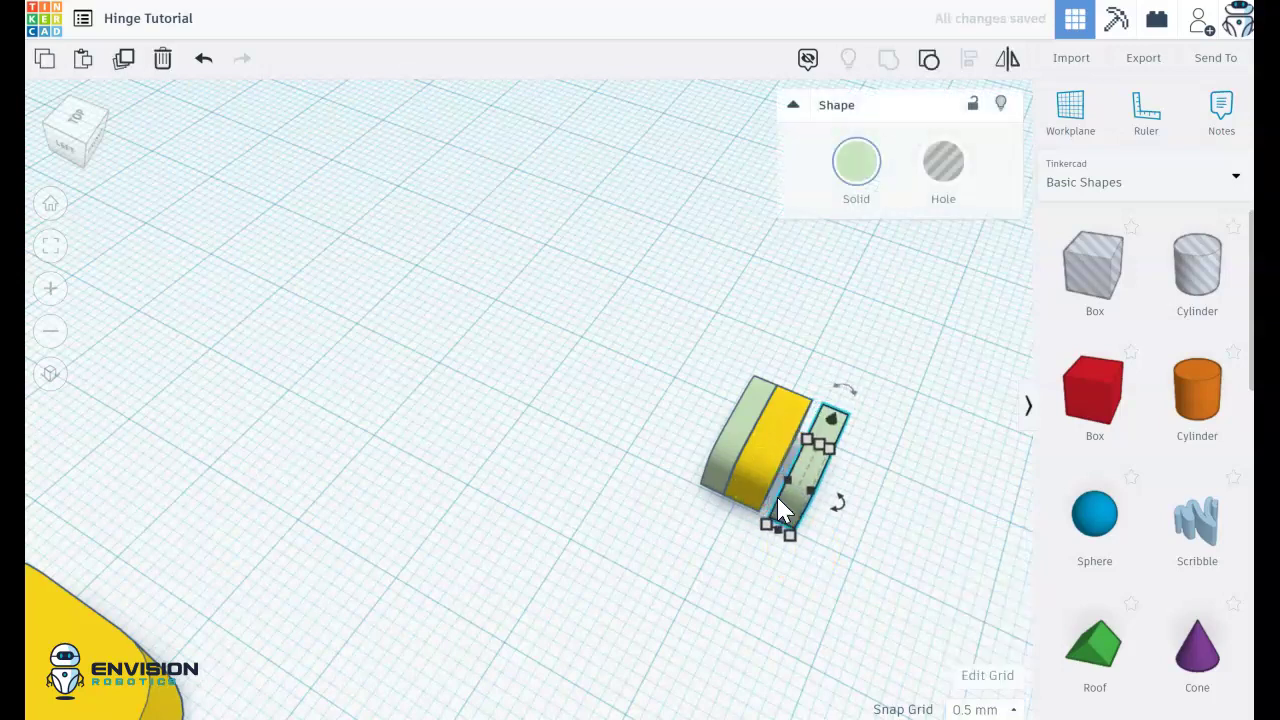
click(724, 465)
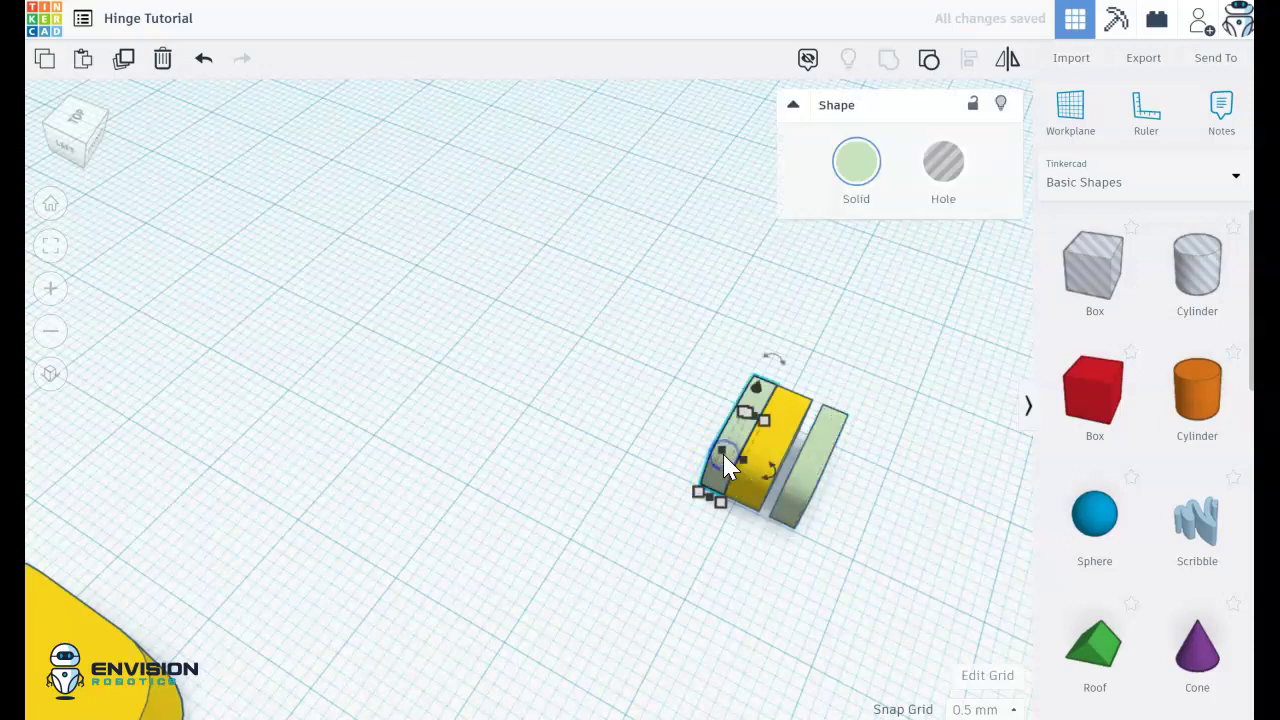
click(721, 526)
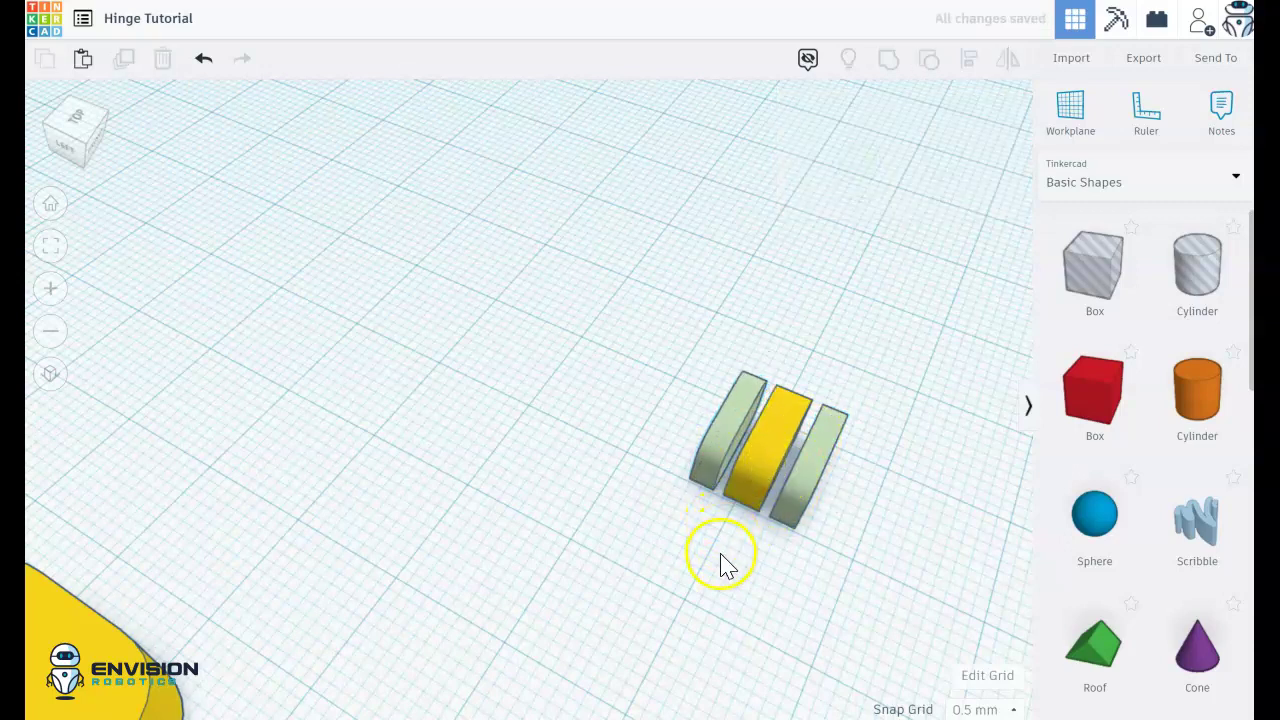
Step: Add a hole cylinder and place it between the large yellow block and the three hinge blocks
right_drag(724, 565, 510, 503)
right_drag(479, 577, 526, 586)
click(1199, 270)
drag(1199, 270, 834, 531)
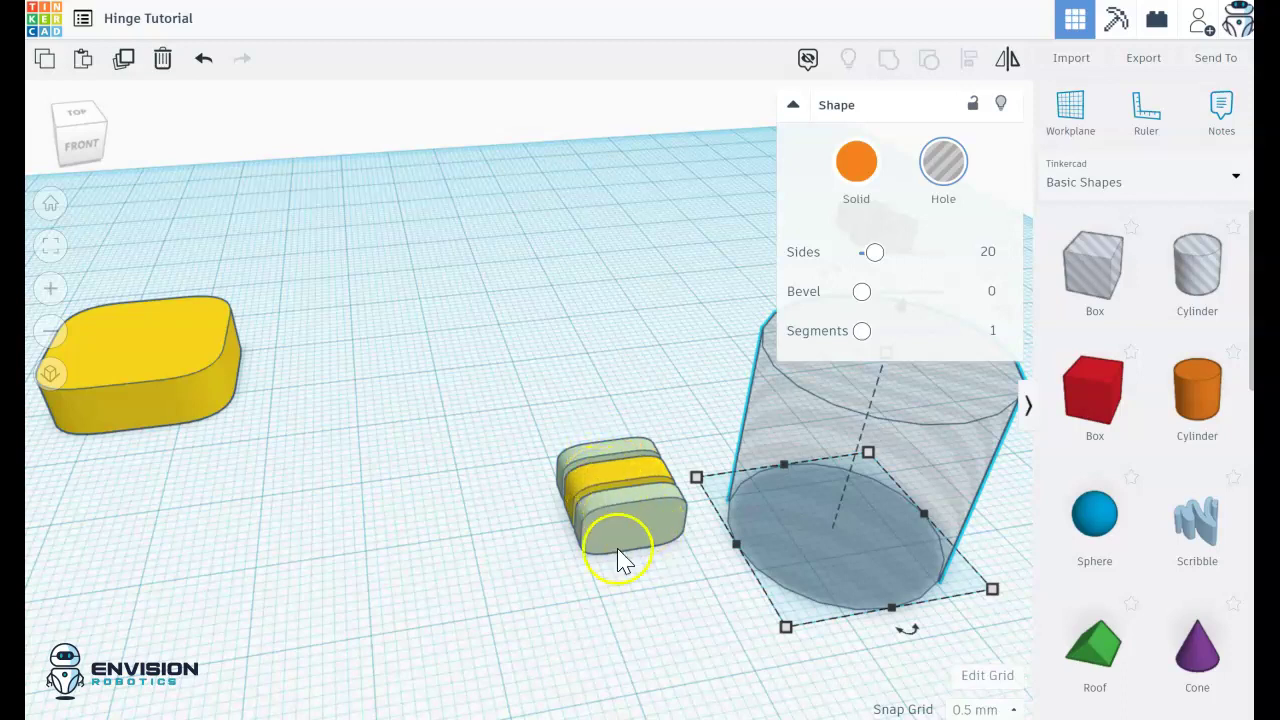
mouse_move(646, 577)
right_down()
mouse_move(649, 551)
mouse_move(624, 584)
right_up()
click(624, 584)
drag(742, 537, 337, 571)
drag(279, 521, 279, 521)
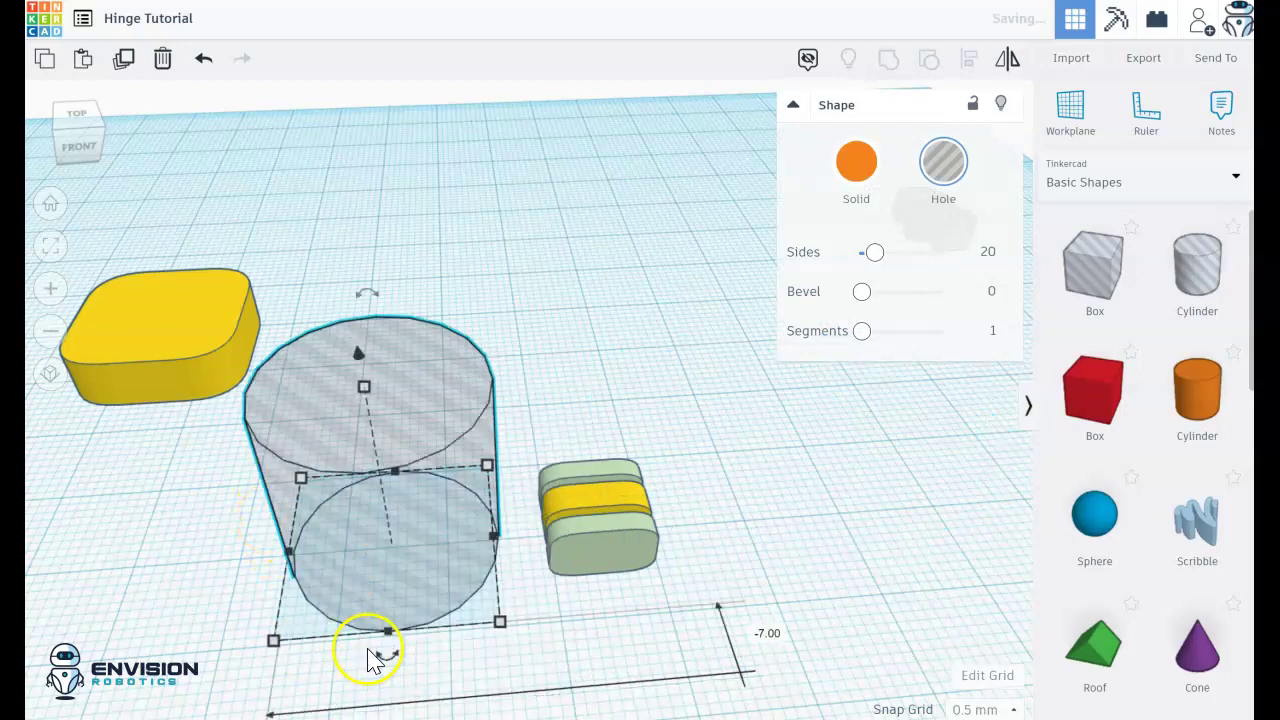
Step: Set the hole cylinder's length and width to 3 mm each
click(506, 622)
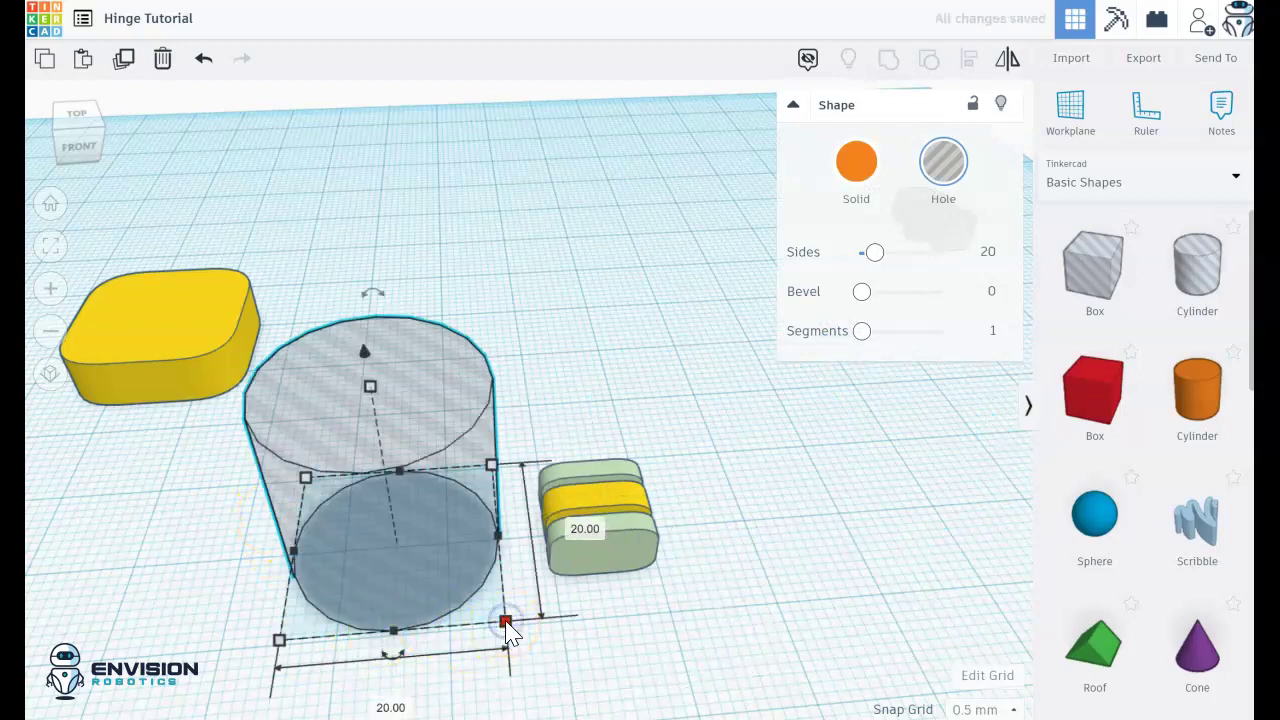
click(390, 707)
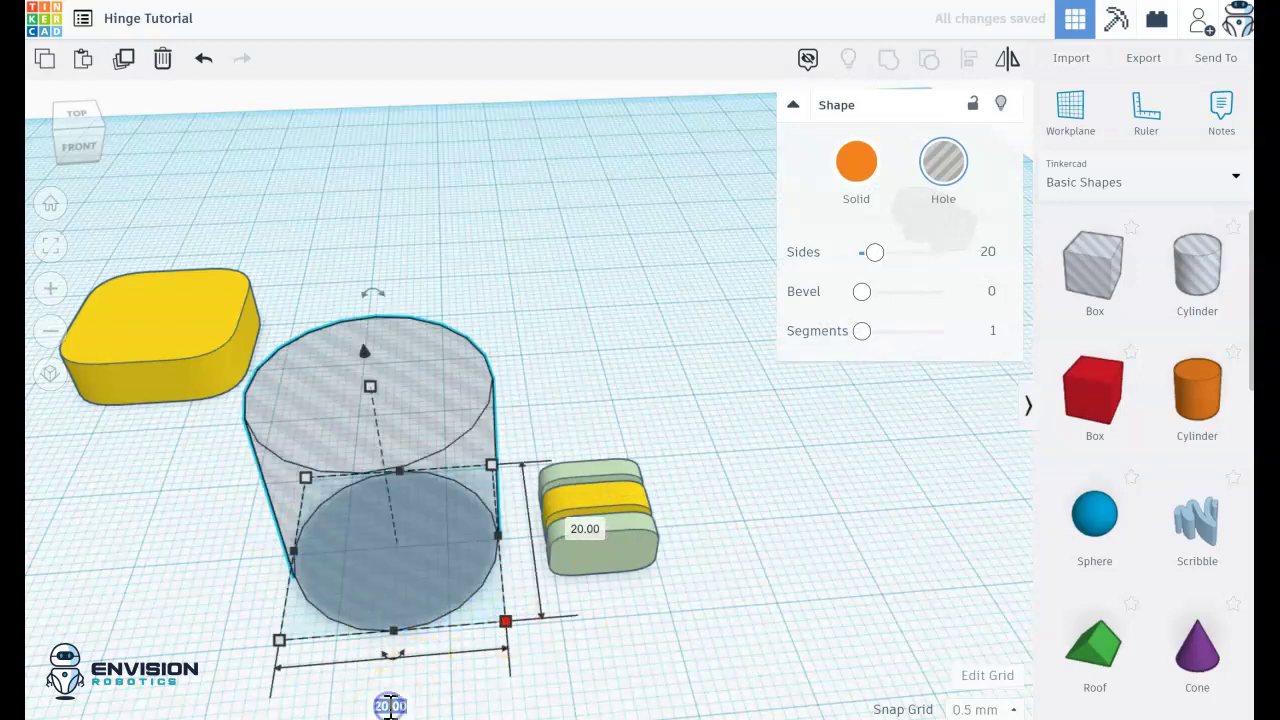
text(3)
key(Return)
click(409, 542)
text(3)
key(Return)
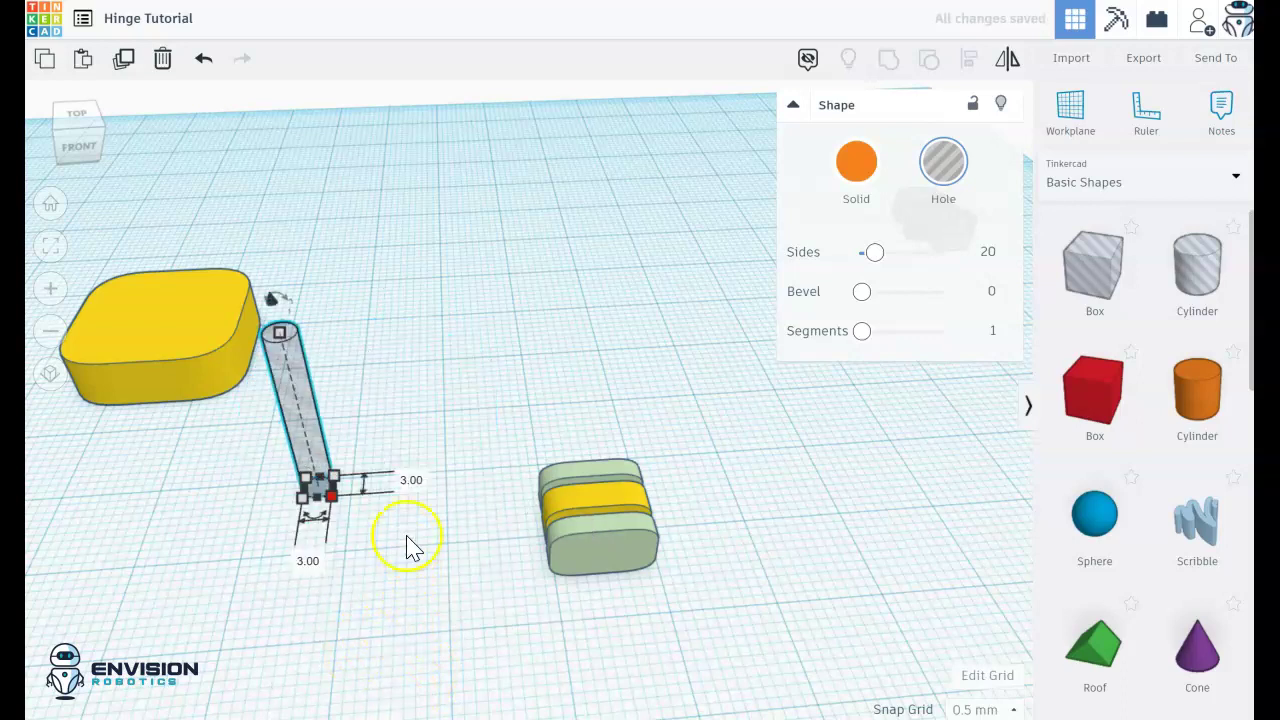
Step: Move the hole cylinder next to the hinge blocks and rotate it 90° so it lies horizontally across their thickness
drag(300, 394, 483, 460)
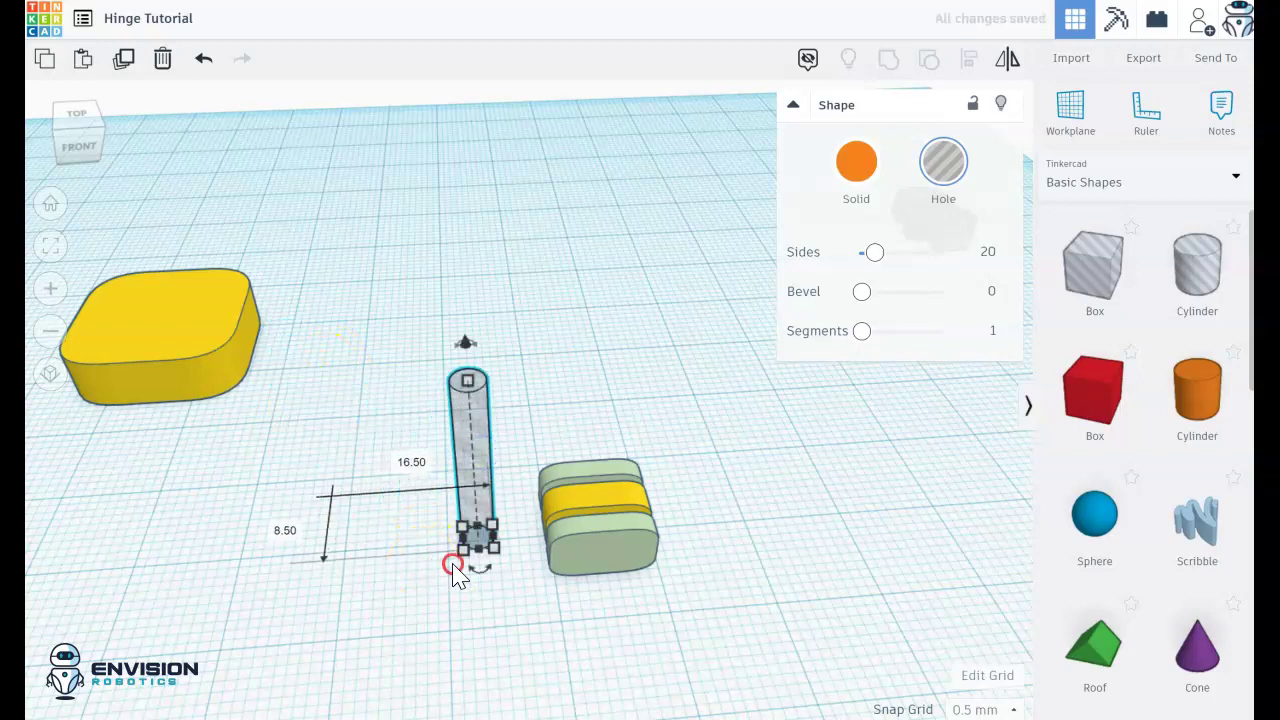
right_drag(478, 580, 531, 594)
click(605, 510)
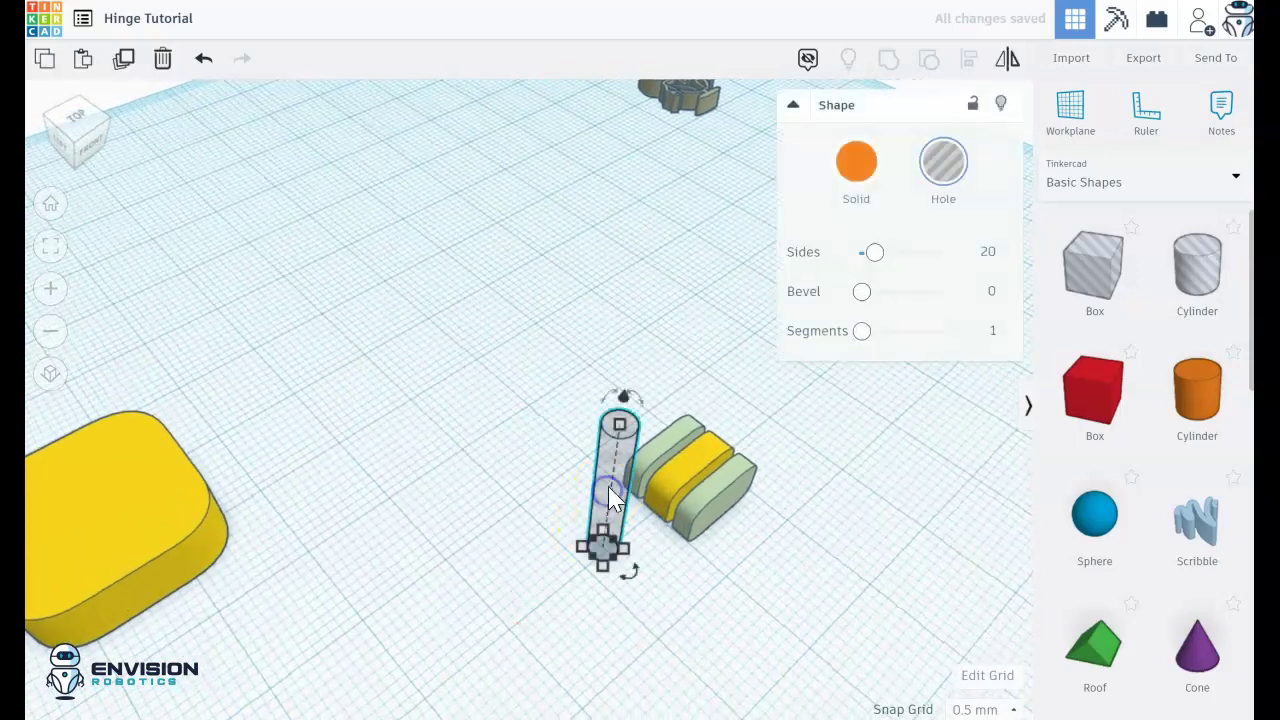
drag(628, 398, 643, 365)
text(90)
key(Return)
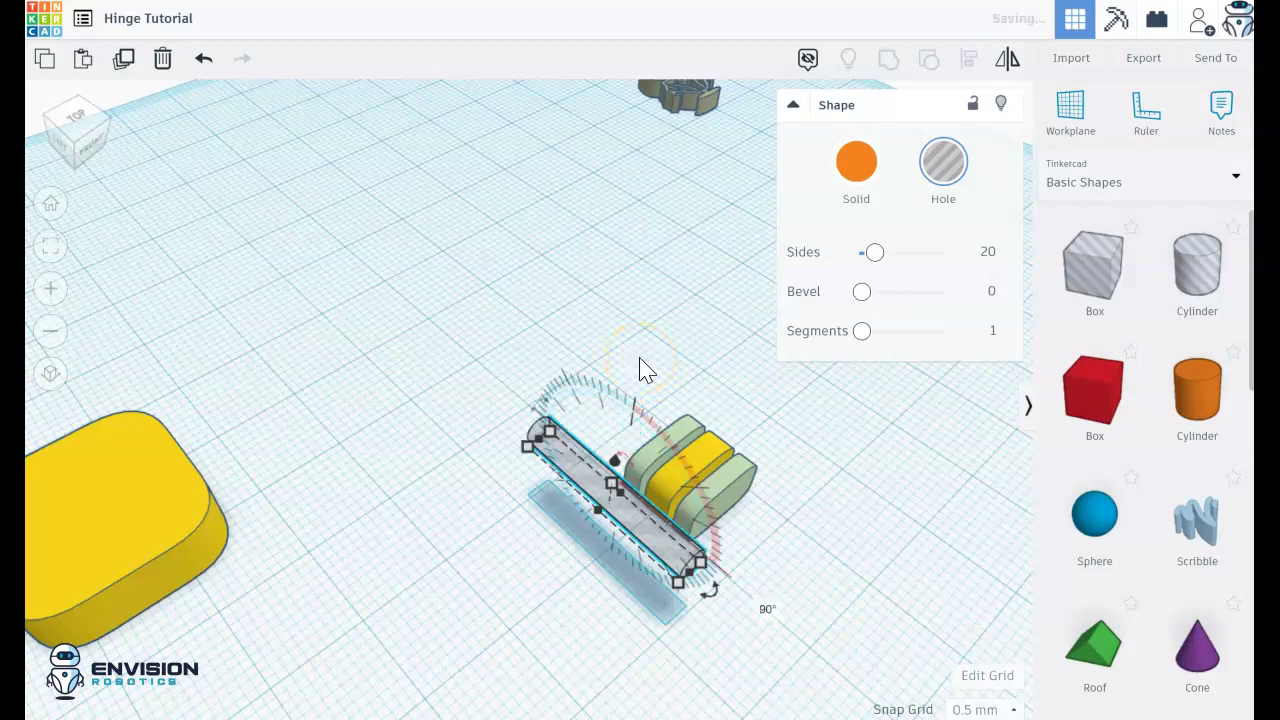
Step: Lower the hole cylinder and centre-align it with the three hinge blocks across their width and height
drag(613, 459, 607, 513)
right_drag(857, 543, 767, 482)
drag(473, 577, 762, 398)
click(968, 62)
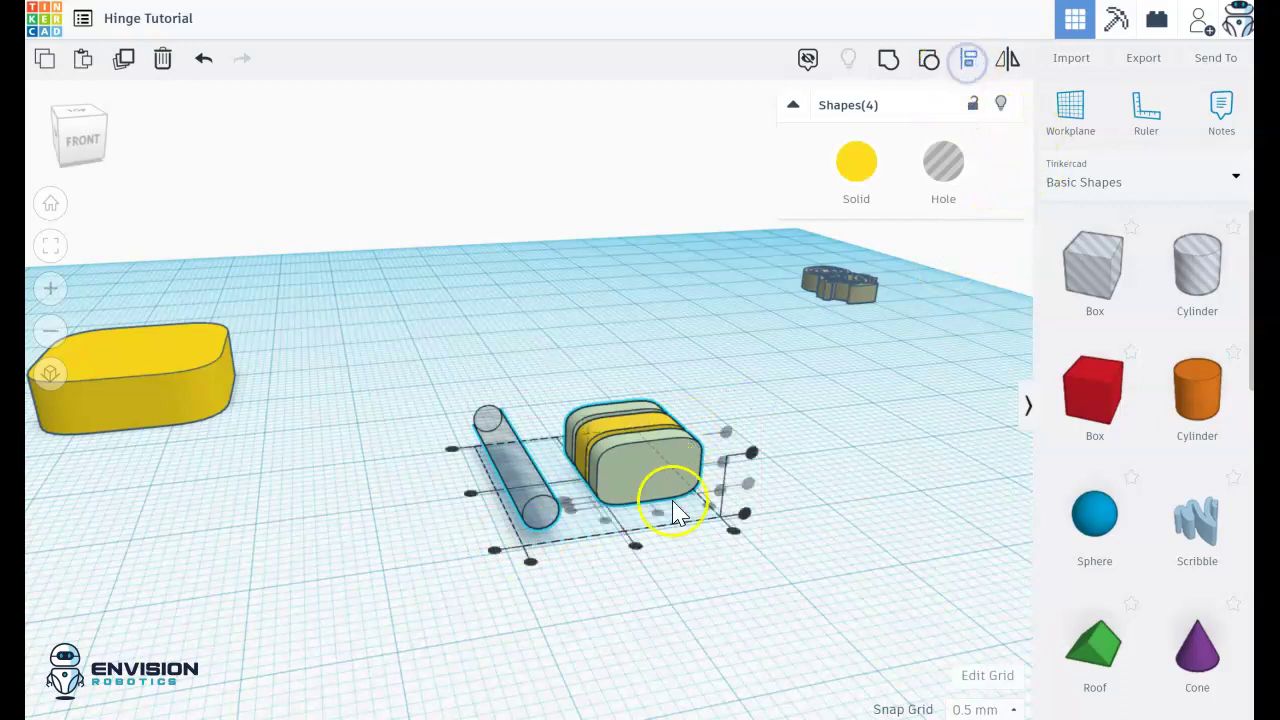
click(636, 548)
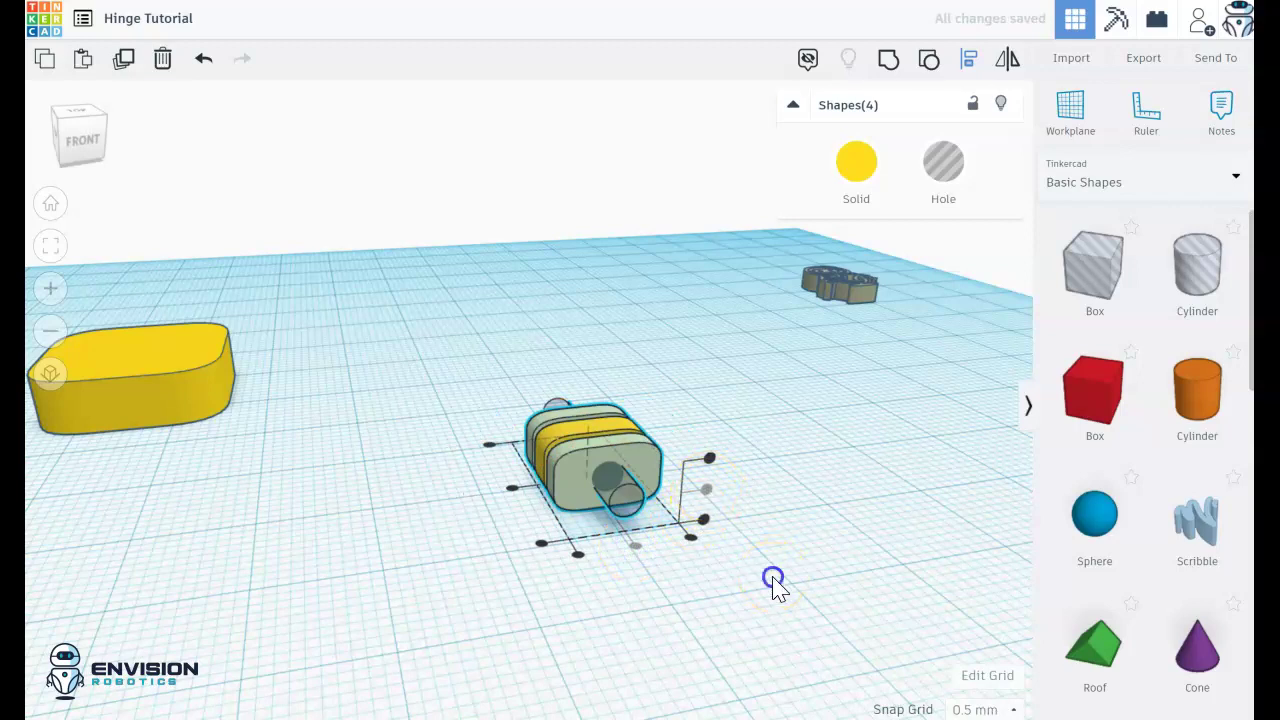
click(675, 572)
Step: Duplicate the hole cylinder, shift the copy forward along its axis and make the copy solid orange
right_drag(645, 575, 692, 595)
click(697, 535)
click(698, 533)
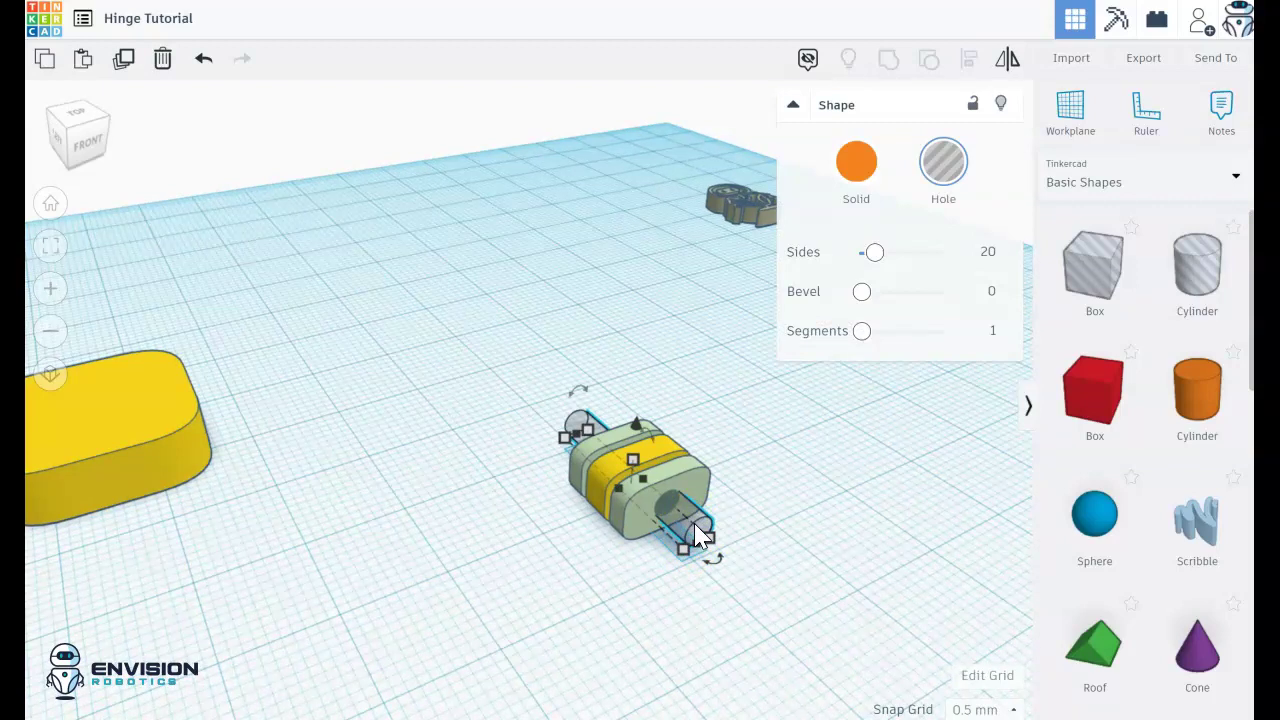
click(698, 535)
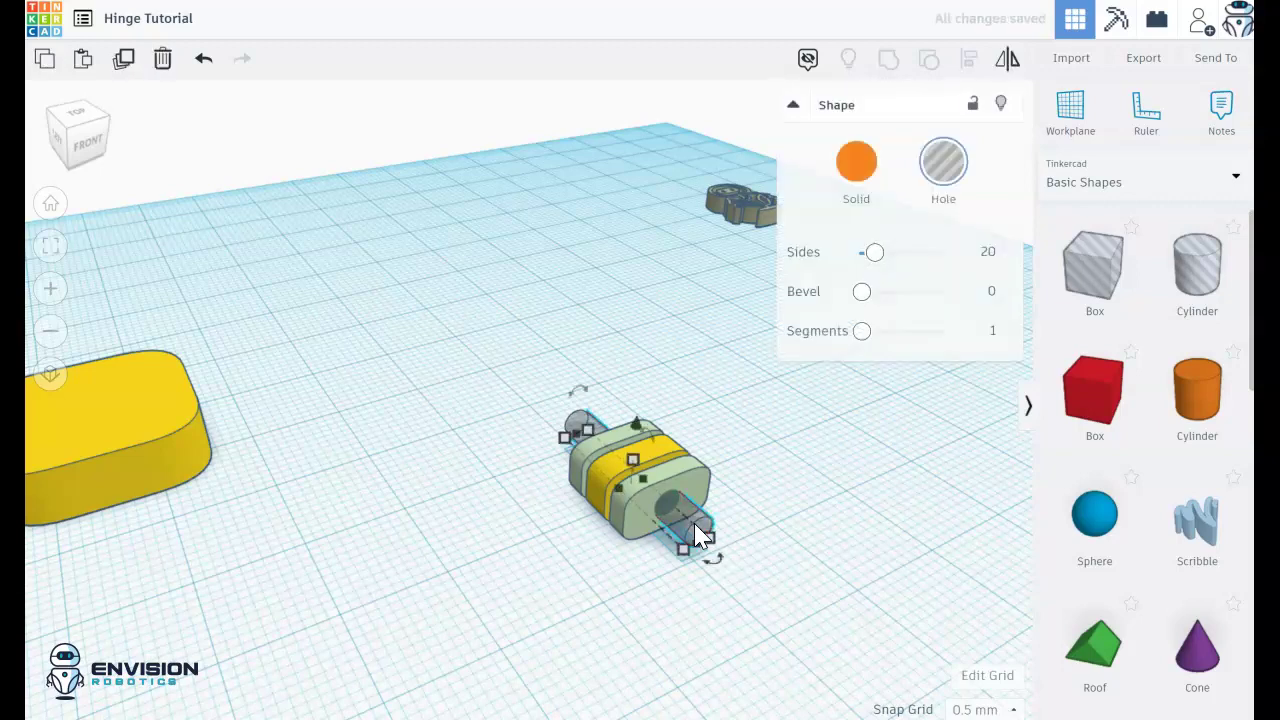
key(Down)
key(Down)
key(Down)
key(Down)
key(Down)
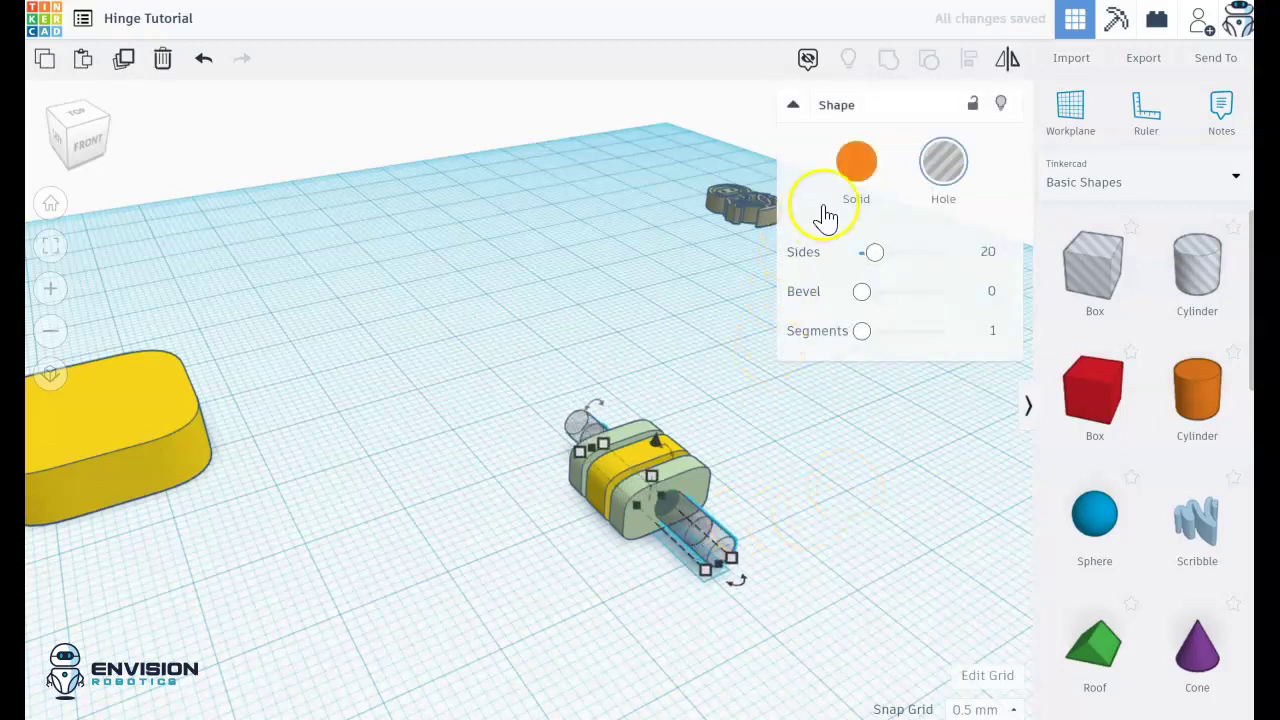
click(856, 162)
click(806, 625)
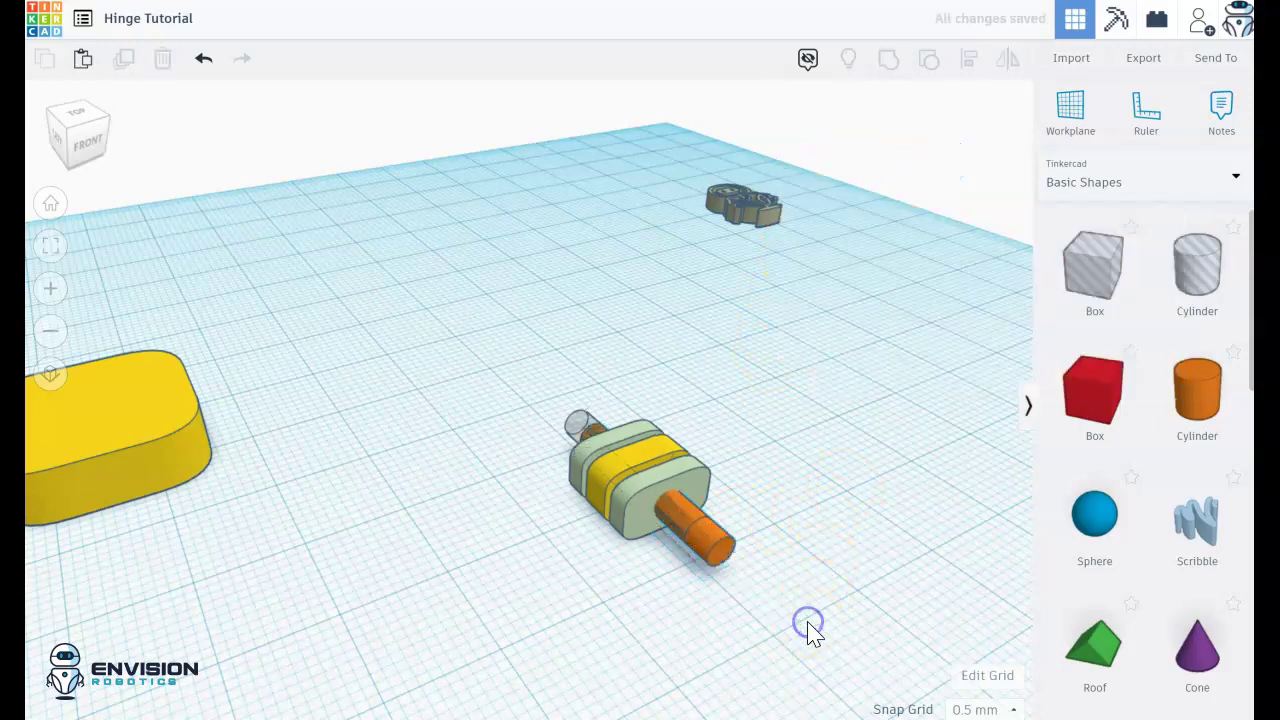
Step: Reduce the solid orange cylinder to a 2 mm width and a 2 mm height
right_drag(791, 571, 597, 580)
click(677, 547)
click(597, 580)
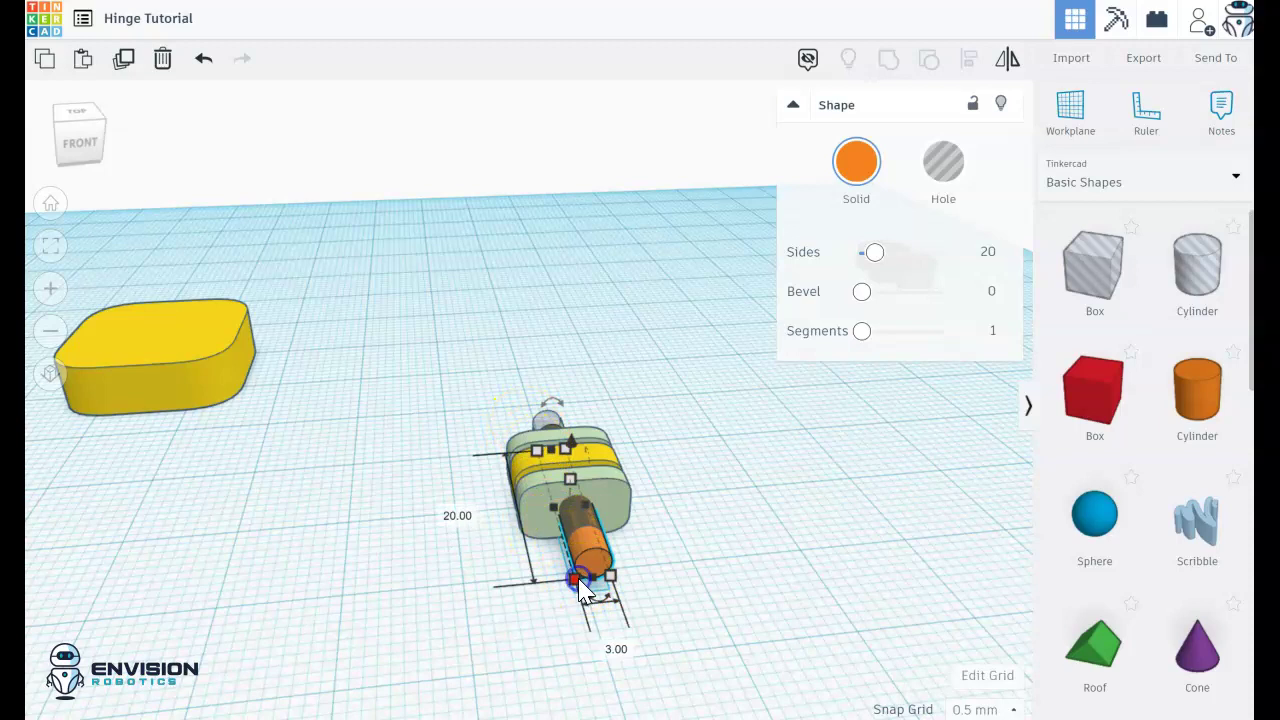
click(612, 649)
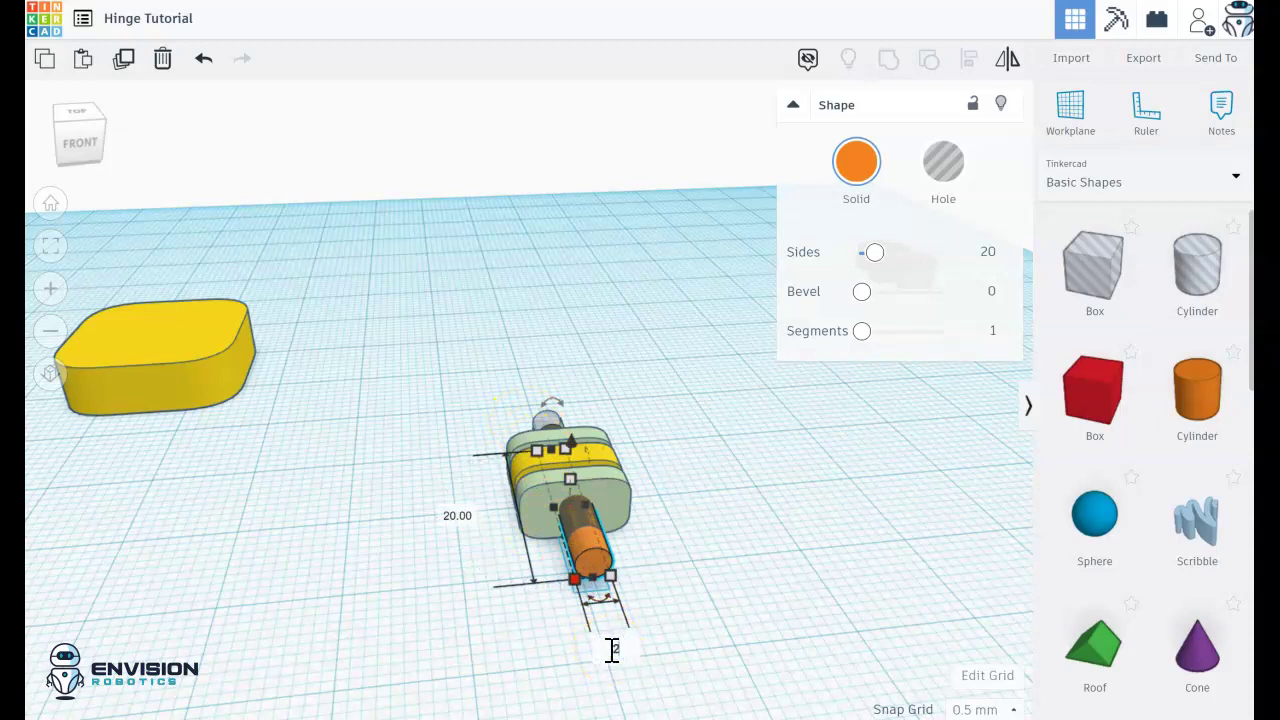
key(Return)
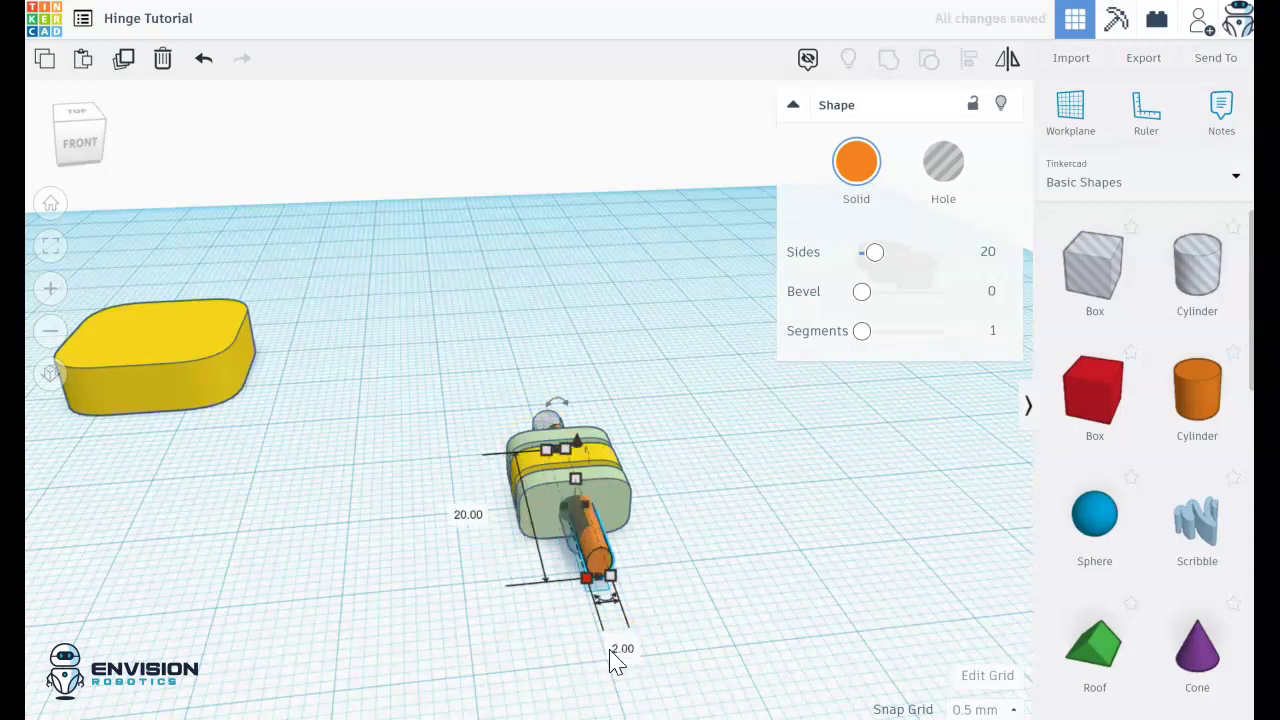
click(576, 486)
click(667, 490)
text(2)
key(Return)
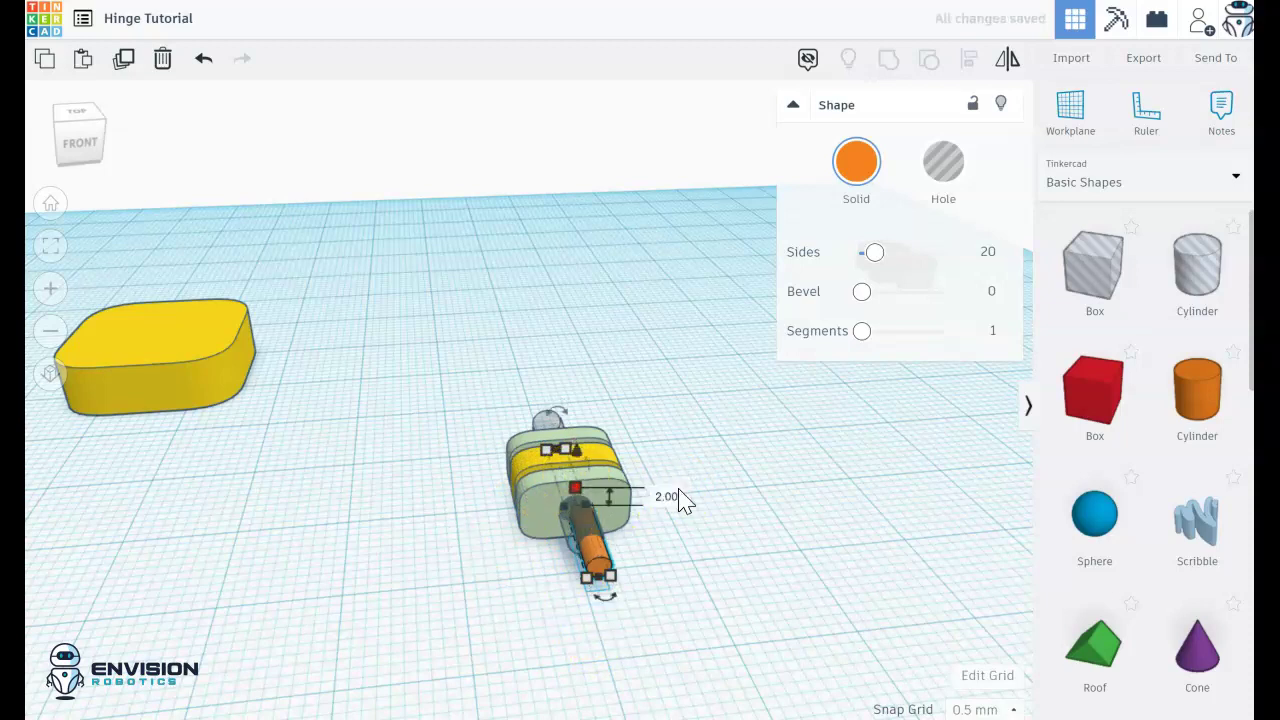
click(658, 584)
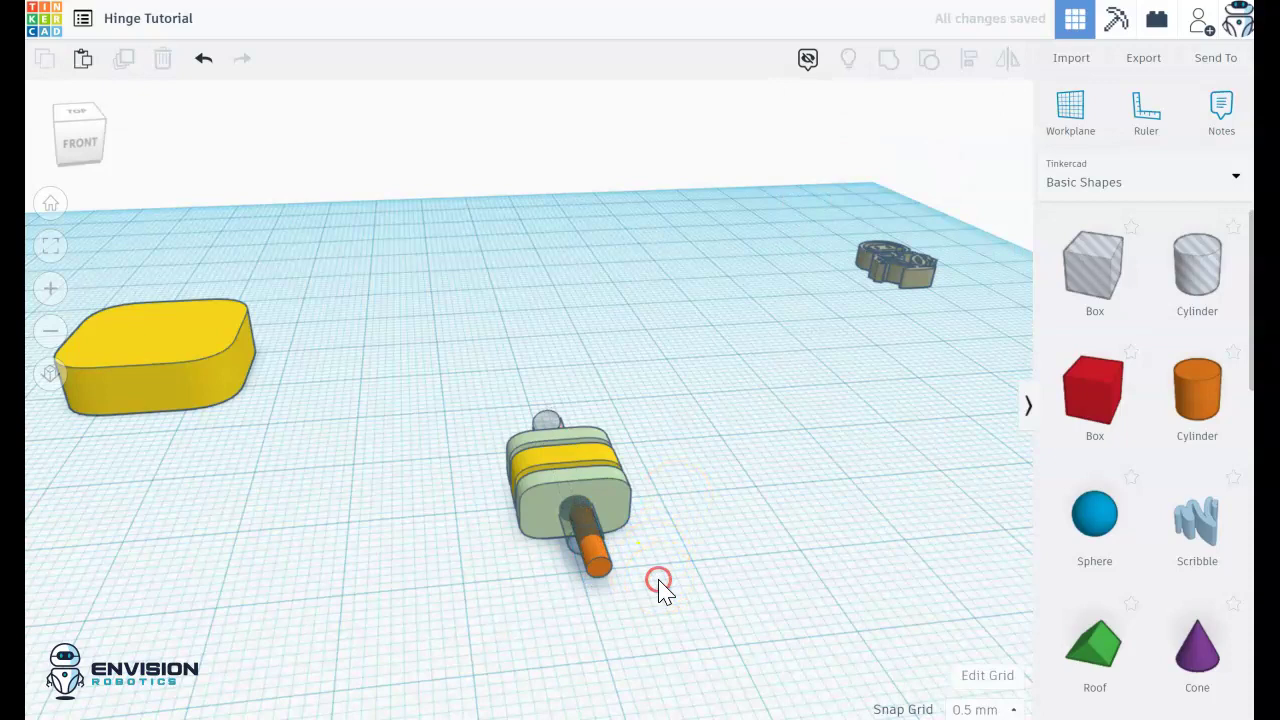
Step: Centre-align the orange cylinder with the hole cylinder and the three hinge blocks across their width and height
right_drag(658, 580, 649, 594)
drag(606, 624, 485, 424)
click(968, 62)
click(578, 645)
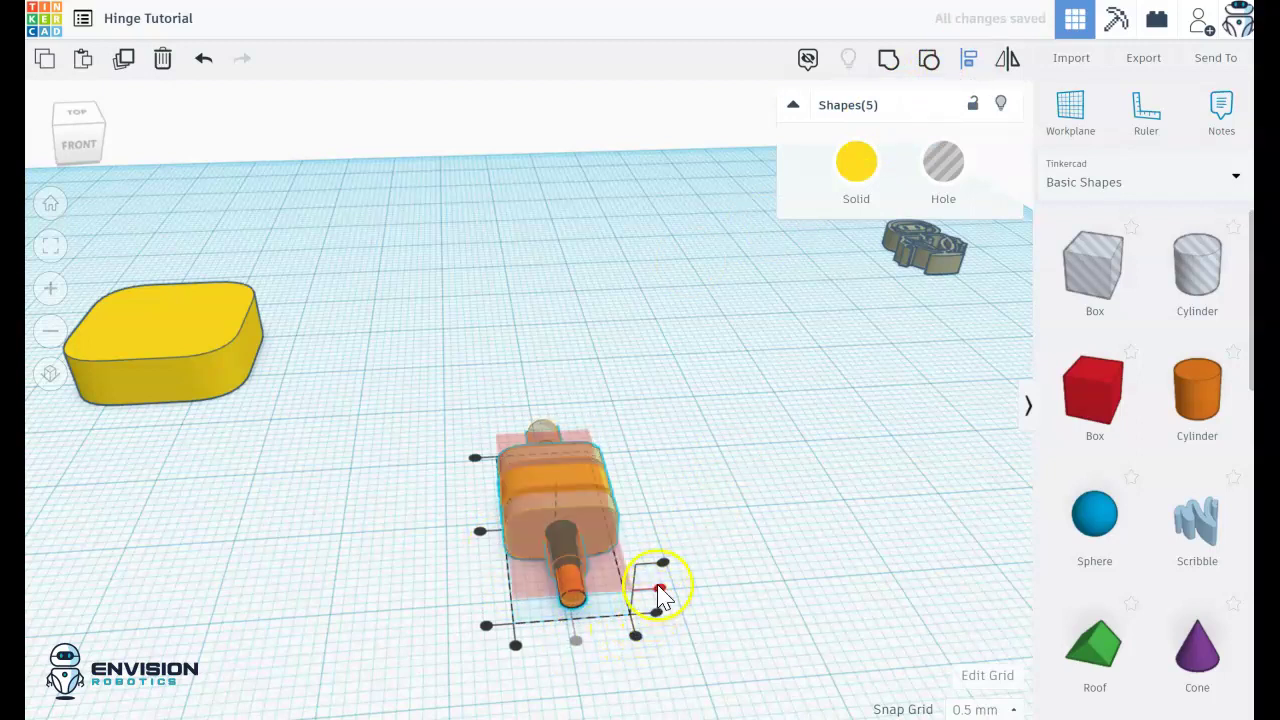
click(660, 592)
click(754, 614)
right_drag(754, 614, 963, 622)
scroll(780, 480, up, 2)
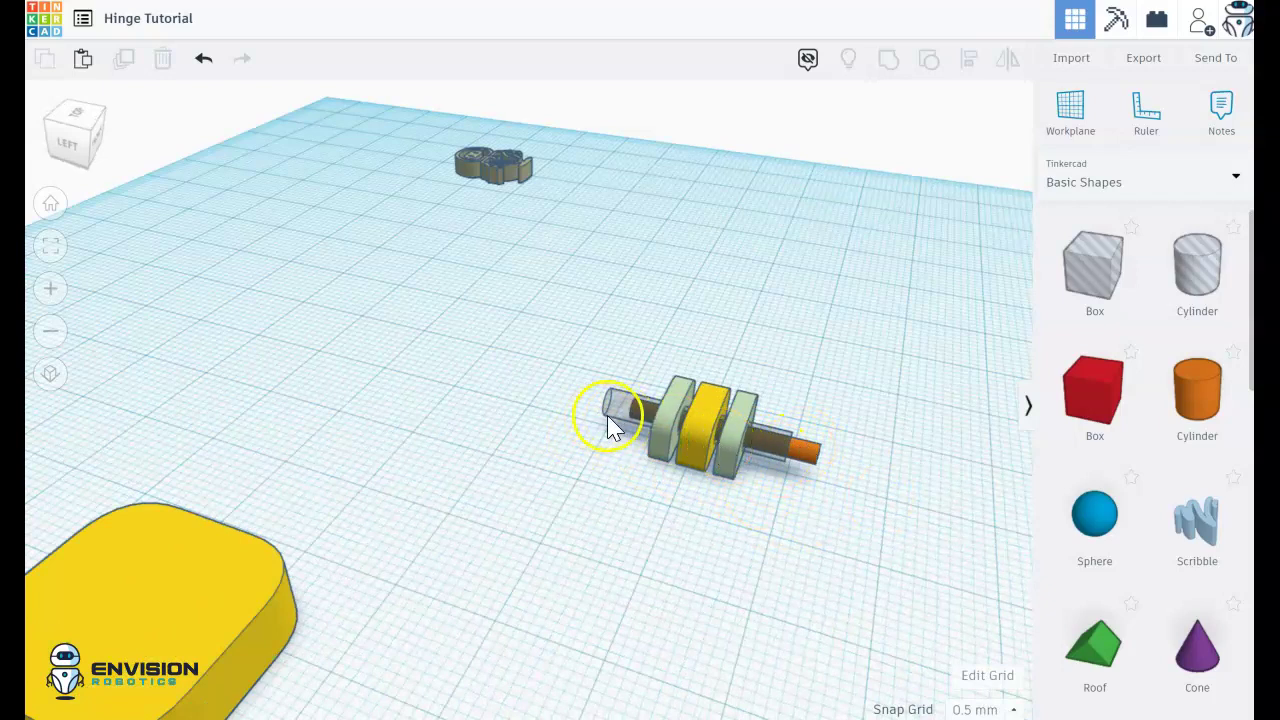
mouse_move(786, 500)
right_down()
mouse_move(791, 509)
mouse_move(777, 506)
mouse_move(792, 511)
right_up()
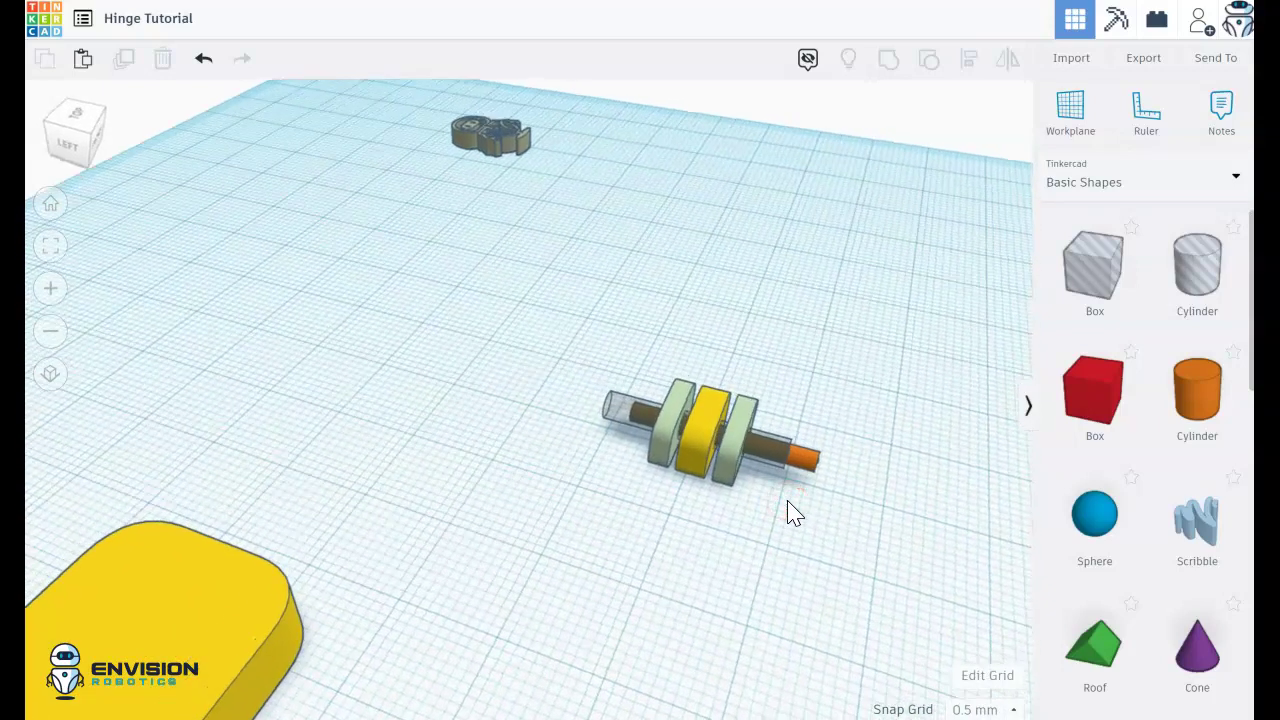
Step: Slide the orange cylinder back and forth along its axis, leaving most of it sticking out past the front green block
click(800, 468)
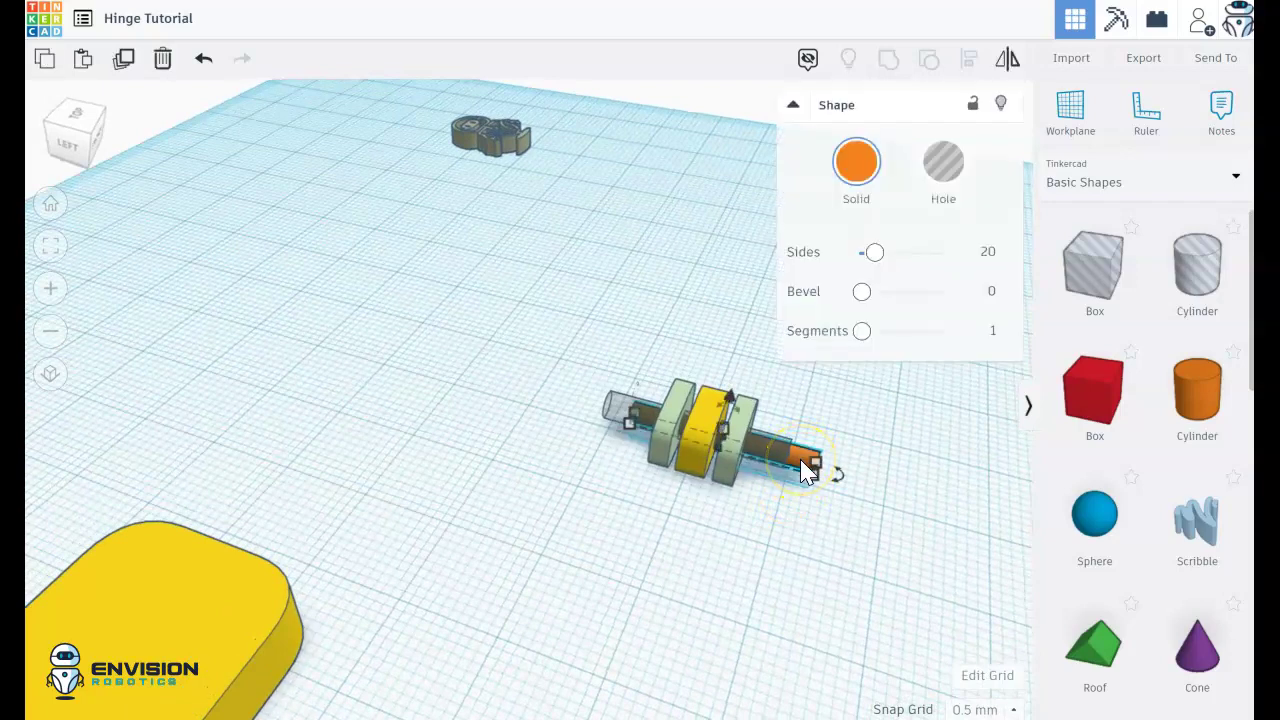
key(shift+Right)
key(shift+Right)
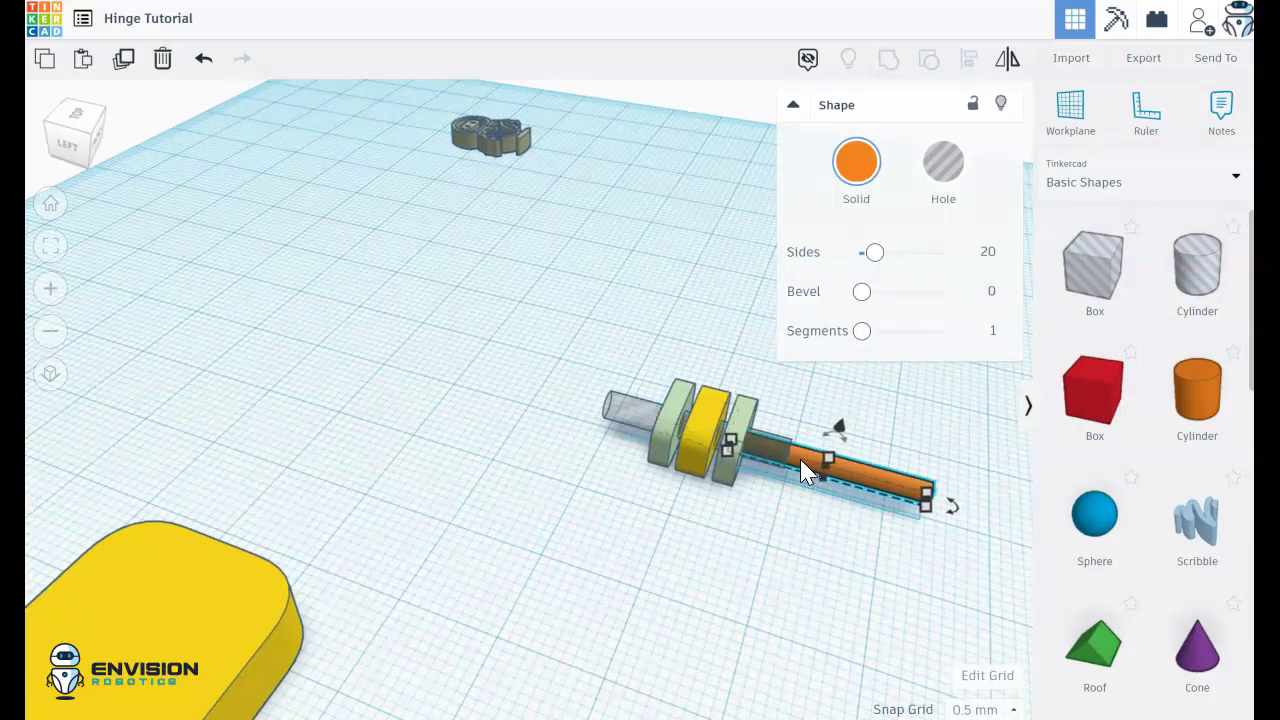
key(Left)
key(Left)
key(Left)
key(Left)
key(Left)
key(Left)
key(Left)
key(Left)
key(Left)
key(Left)
key(Left)
key(Left)
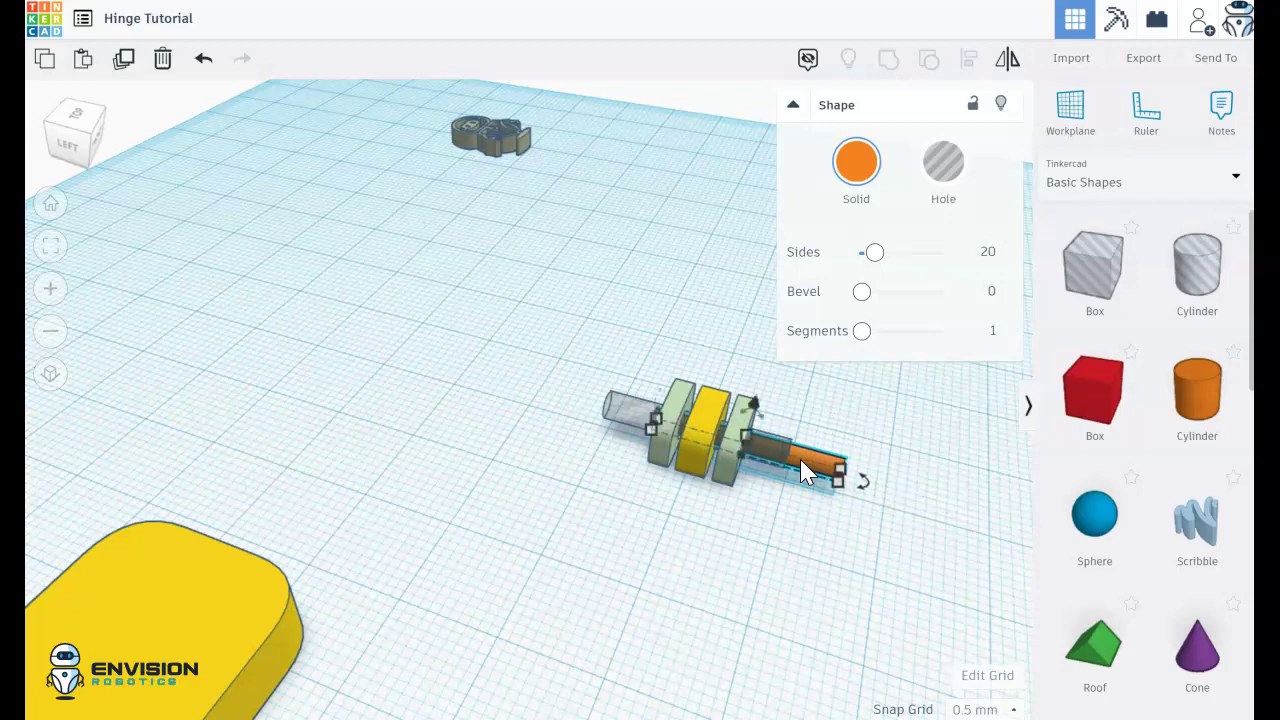
key(Right)
key(Right)
key(Right)
key(Right)
key(Right)
key(Right)
key(Right)
key(Right)
key(Right)
key(Right)
key(Right)
key(Right)
key(Right)
key(Right)
key(Right)
key(Right)
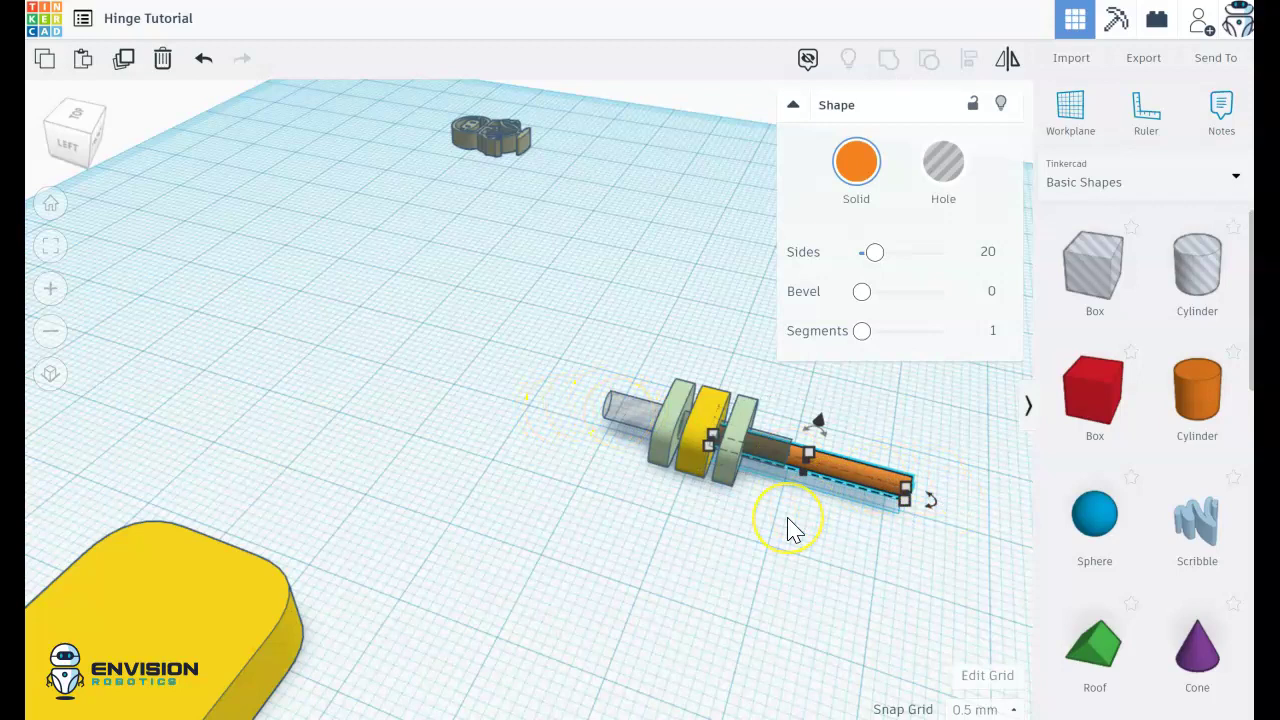
click(718, 538)
Step: Shift the middle yellow block sideways by 1.5 mm, perpendicular to the pin, so it sits off-centre between the green blocks
mouse_move(714, 523)
right_down()
mouse_move(491, 489)
mouse_move(480, 512)
right_up()
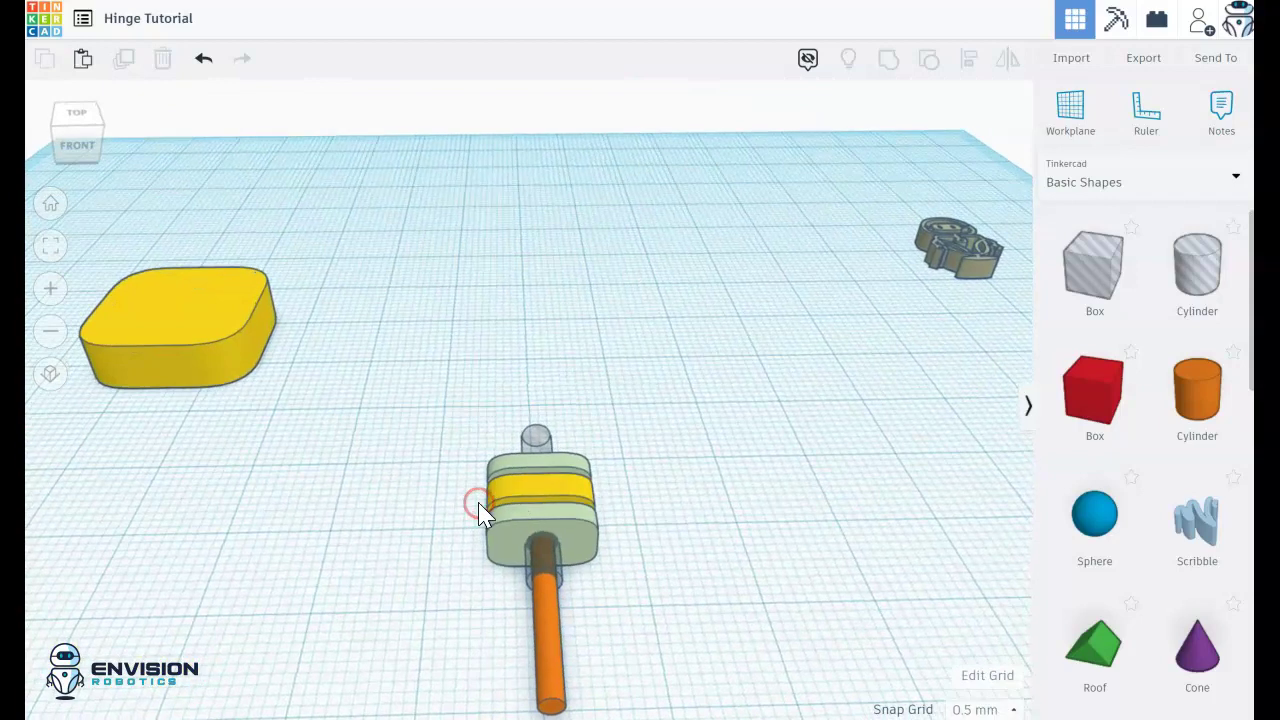
click(560, 493)
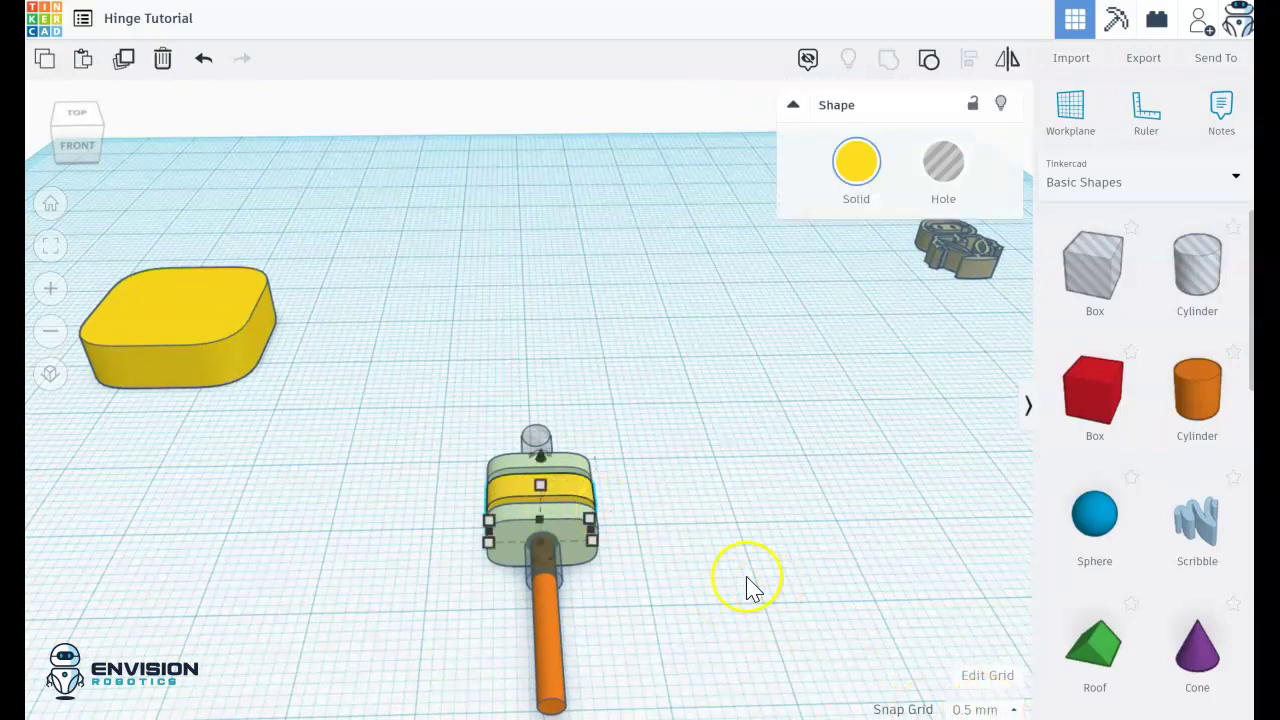
click(686, 543)
mouse_move(686, 543)
right_down()
mouse_move(698, 606)
mouse_move(691, 591)
mouse_move(666, 591)
right_up()
click(563, 550)
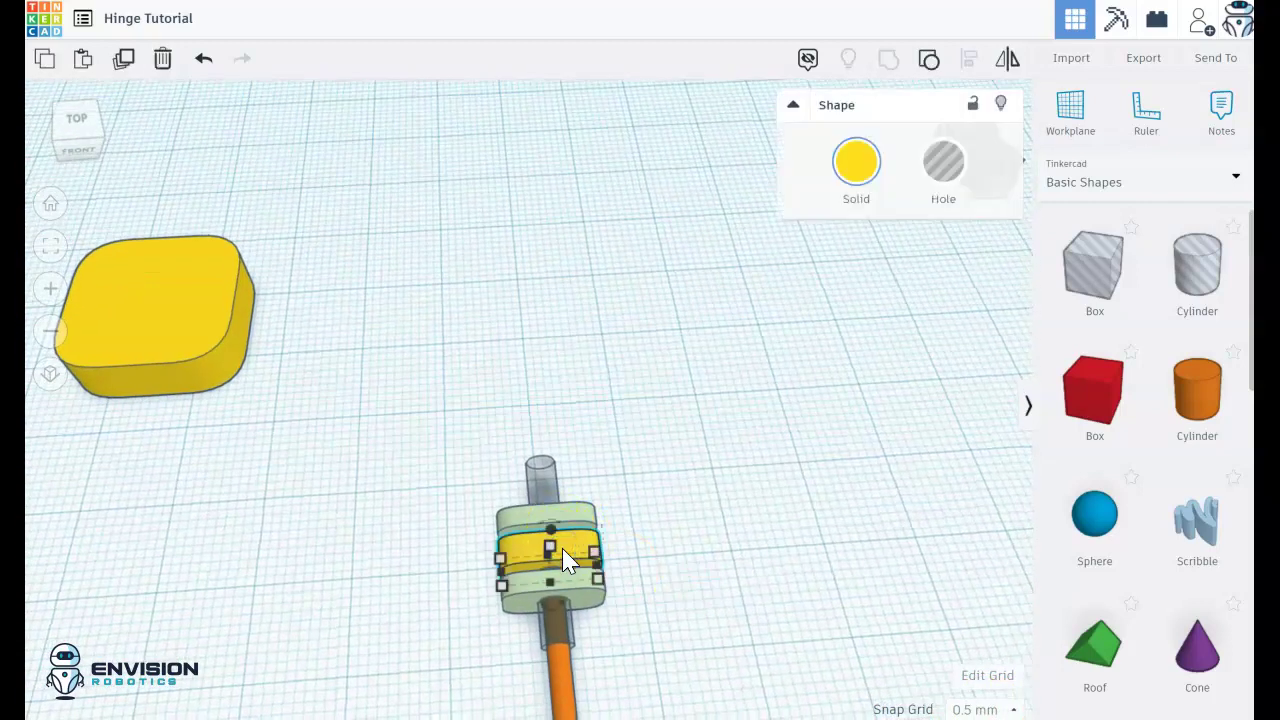
key(Right)
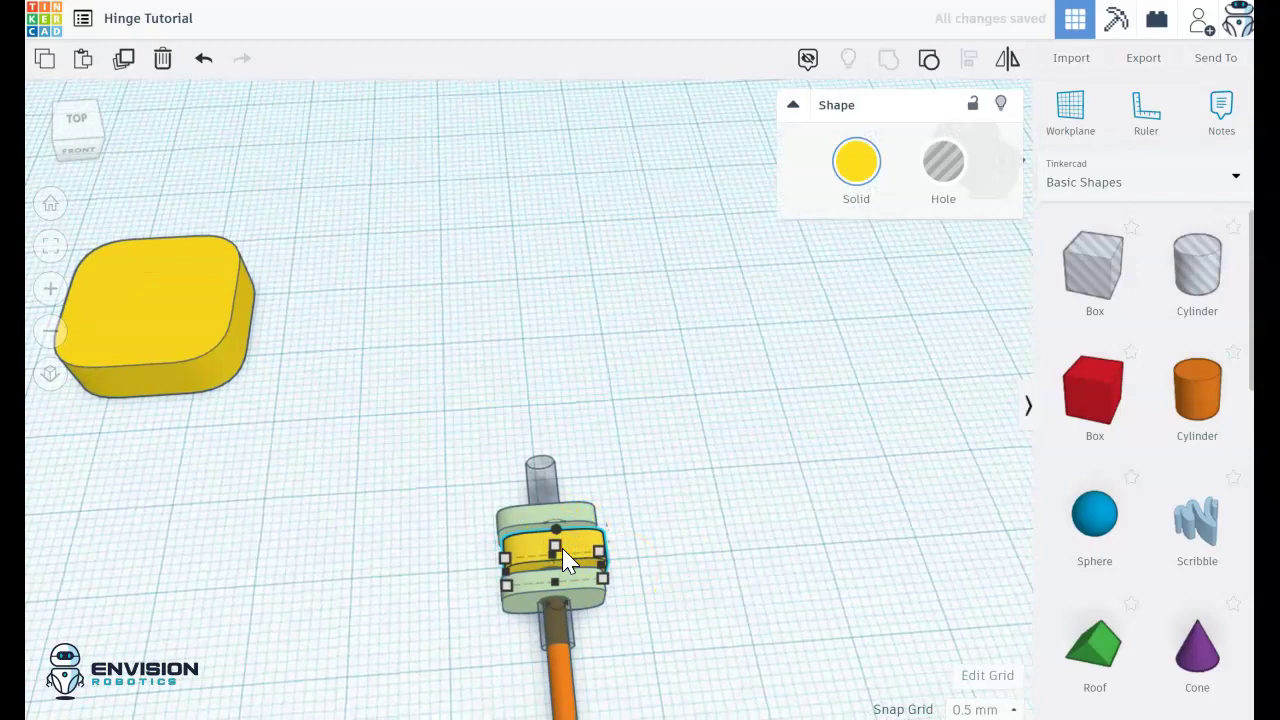
key(Right)
key(Right)
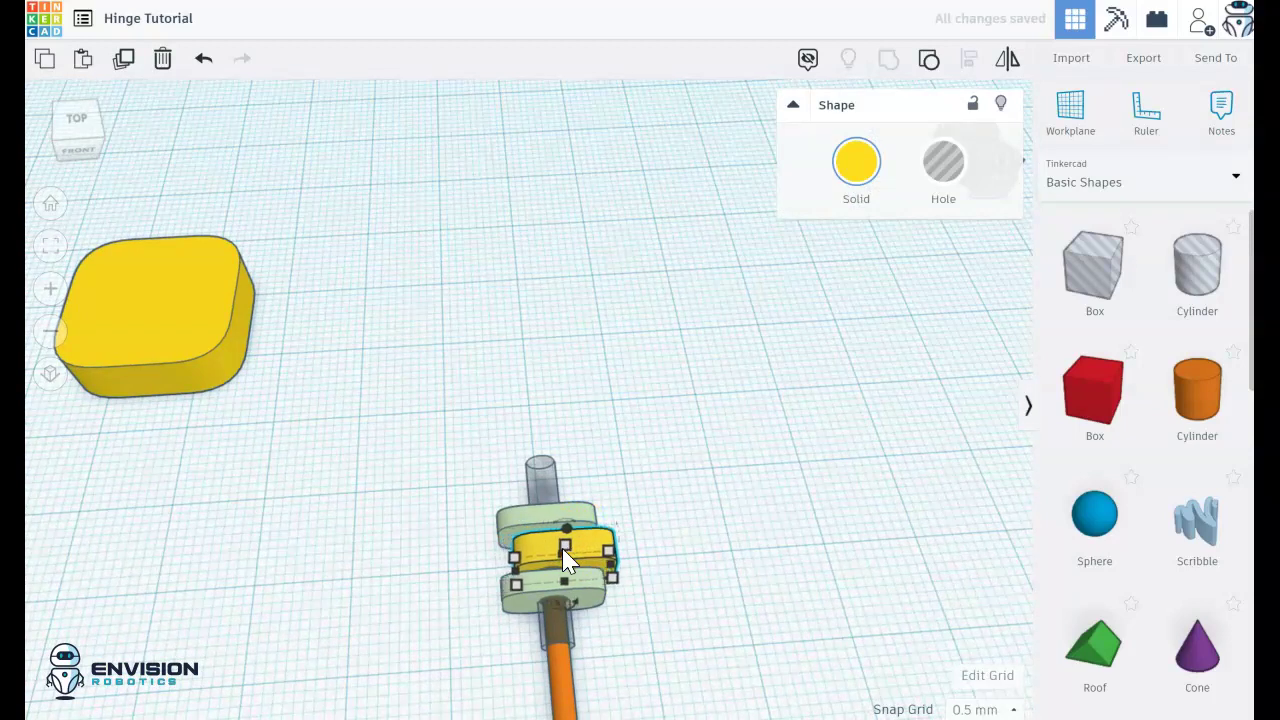
click(632, 586)
Step: Make the front green block a hole to expose the pin clearance behind it, and turn the block back to solid green
right_drag(651, 594, 634, 569)
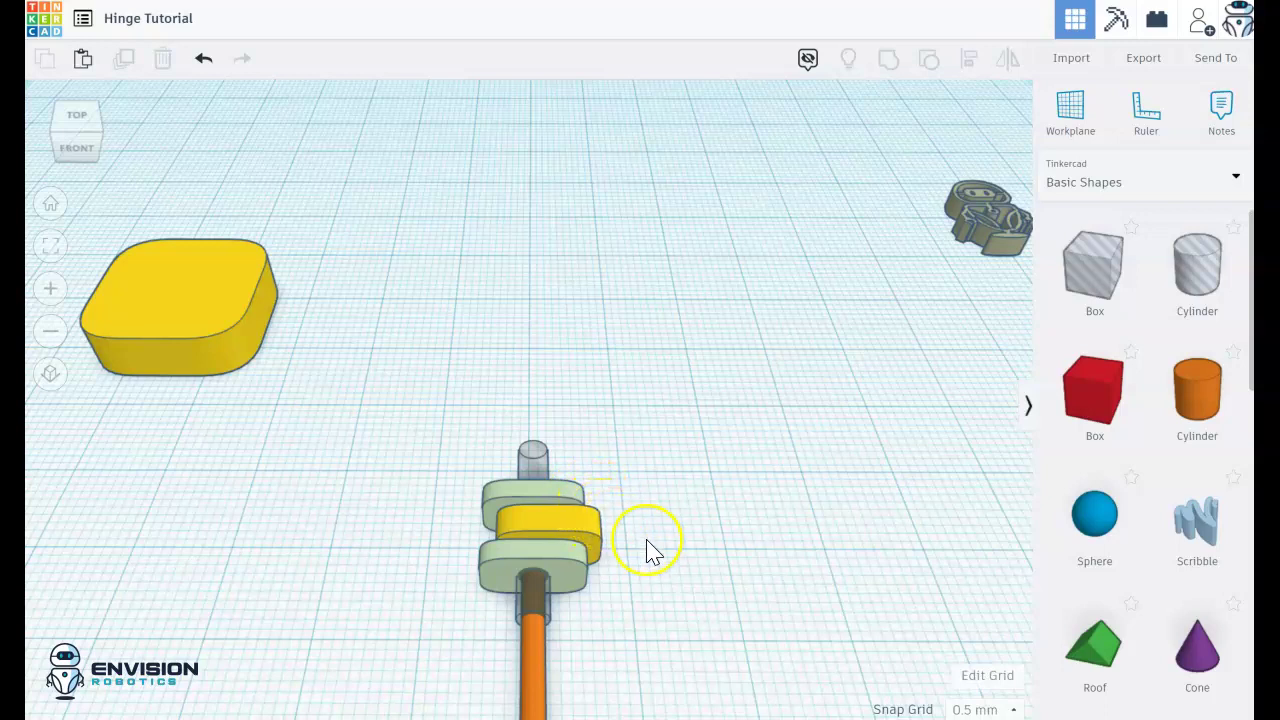
right_drag(647, 548, 649, 523)
click(568, 541)
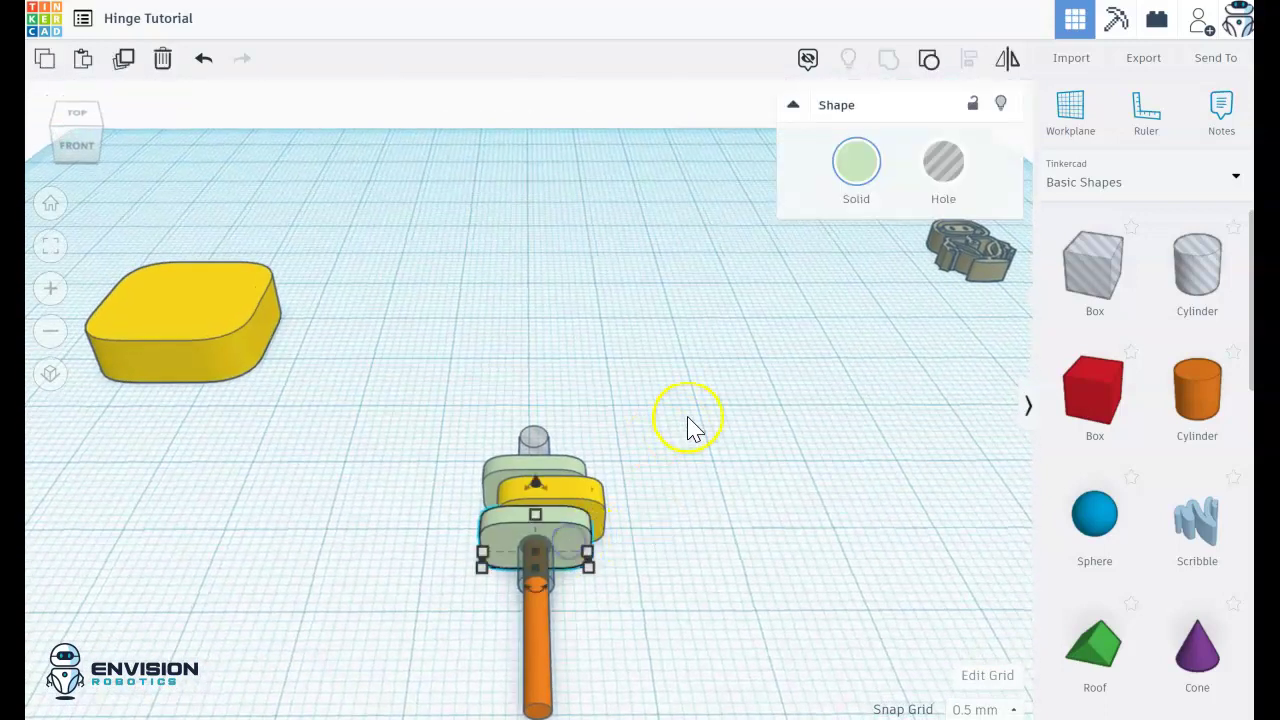
click(945, 163)
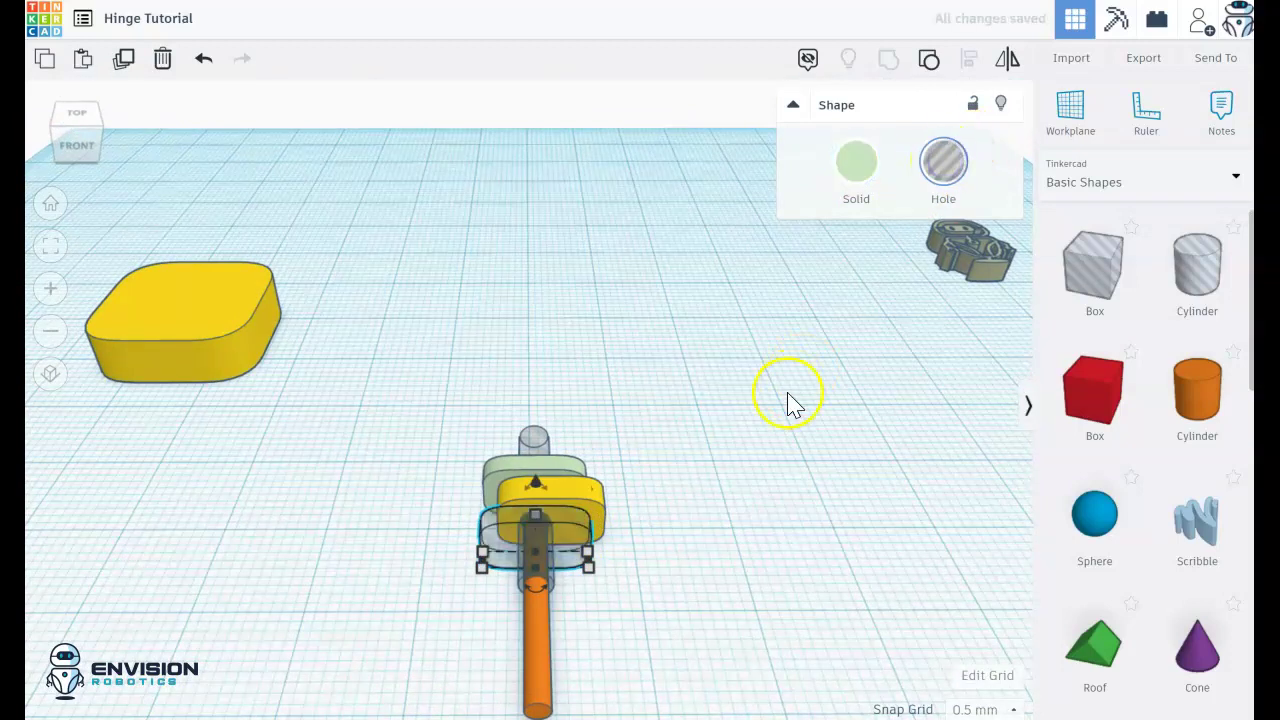
mouse_move(786, 400)
right_down()
mouse_move(783, 317)
mouse_move(791, 406)
right_up()
click(490, 558)
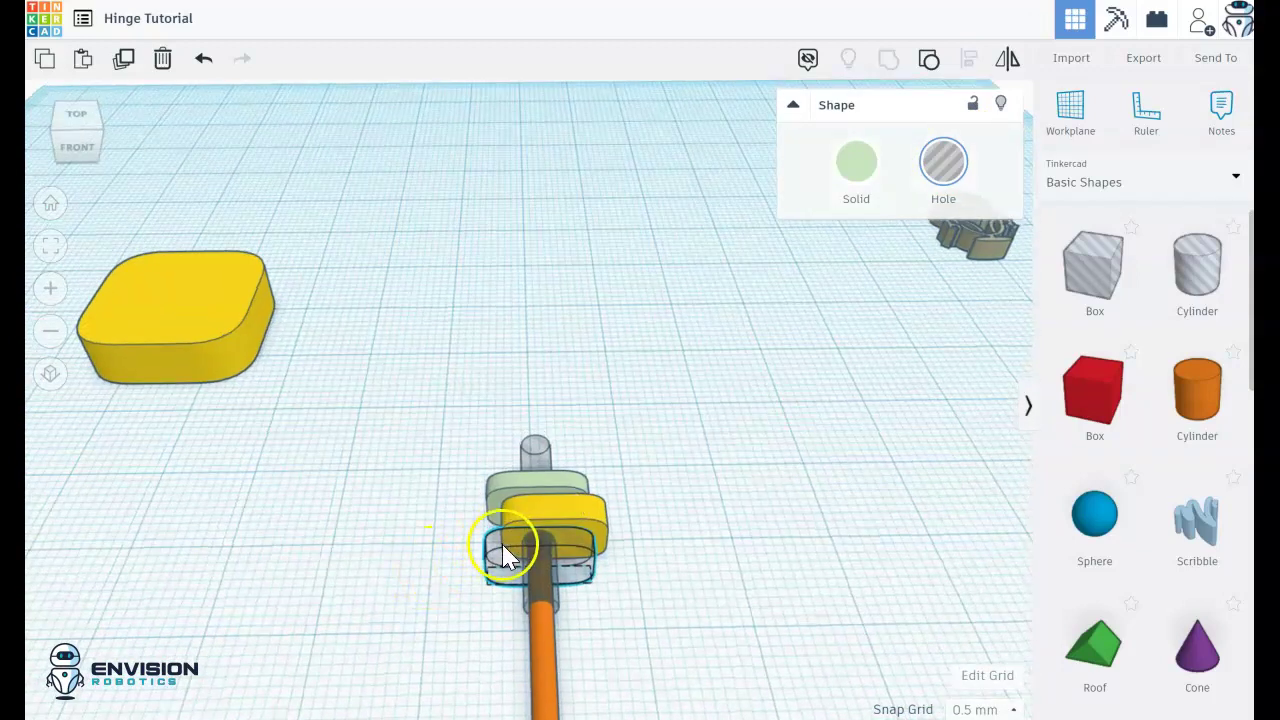
click(865, 170)
click(720, 500)
Step: Group the middle yellow block with the hole cylinder to cut the pin hole through the block
right_drag(720, 500, 742, 580)
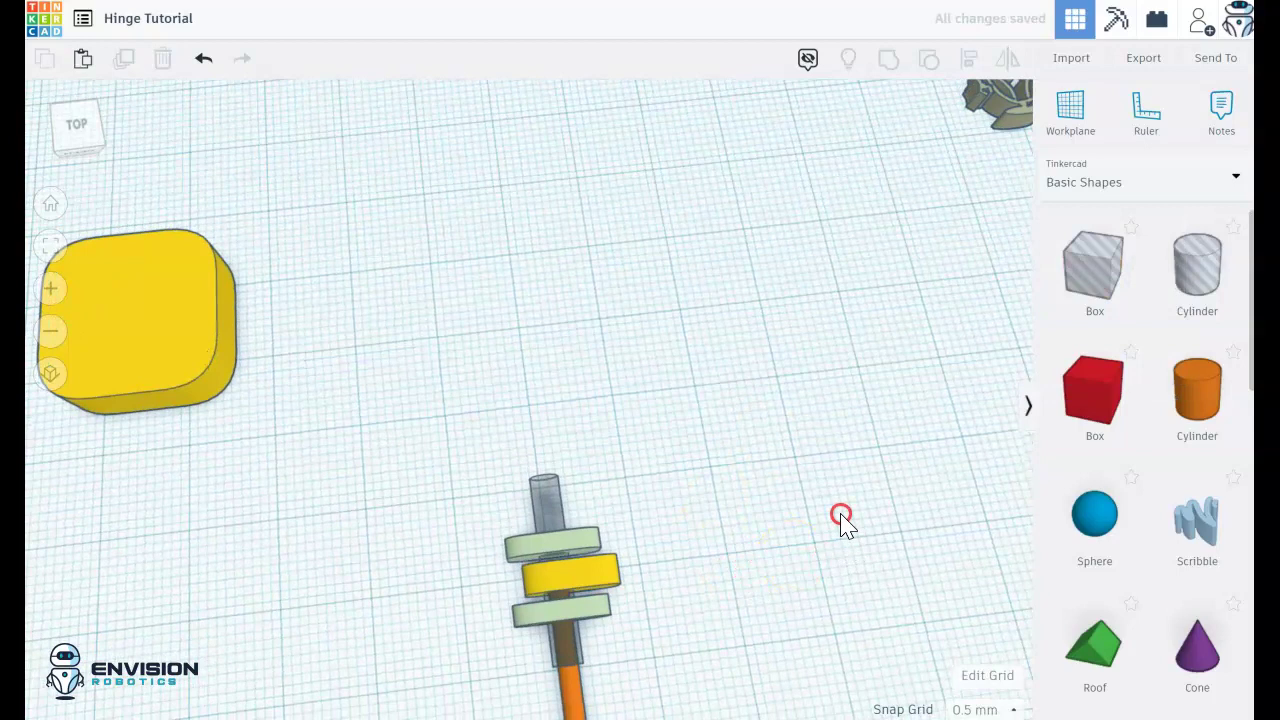
right_drag(810, 445, 853, 521)
click(703, 480)
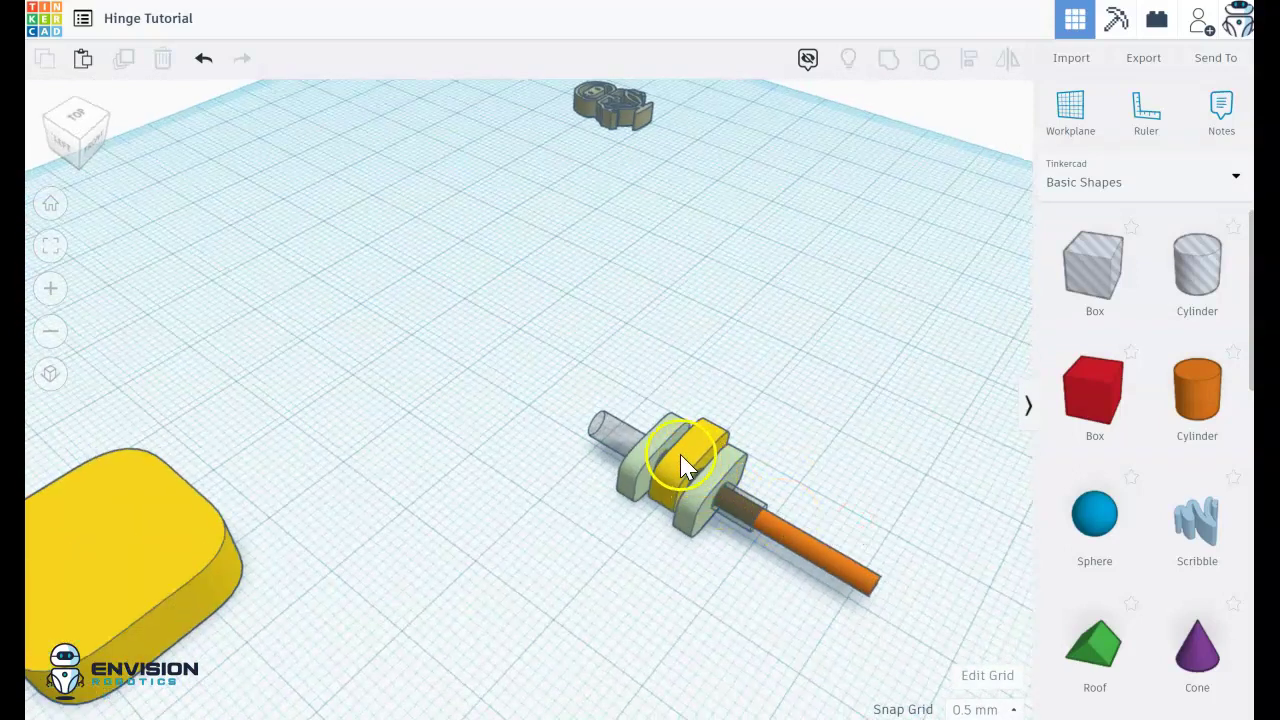
click(626, 436)
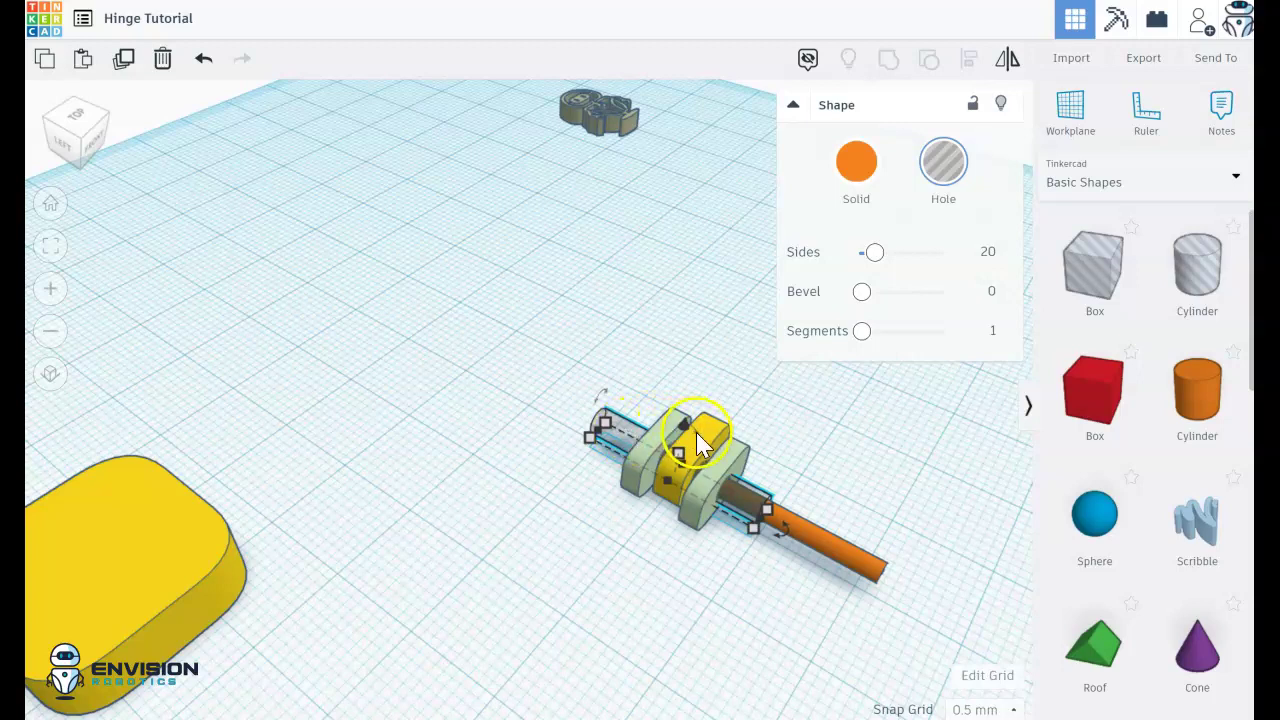
click(580, 468)
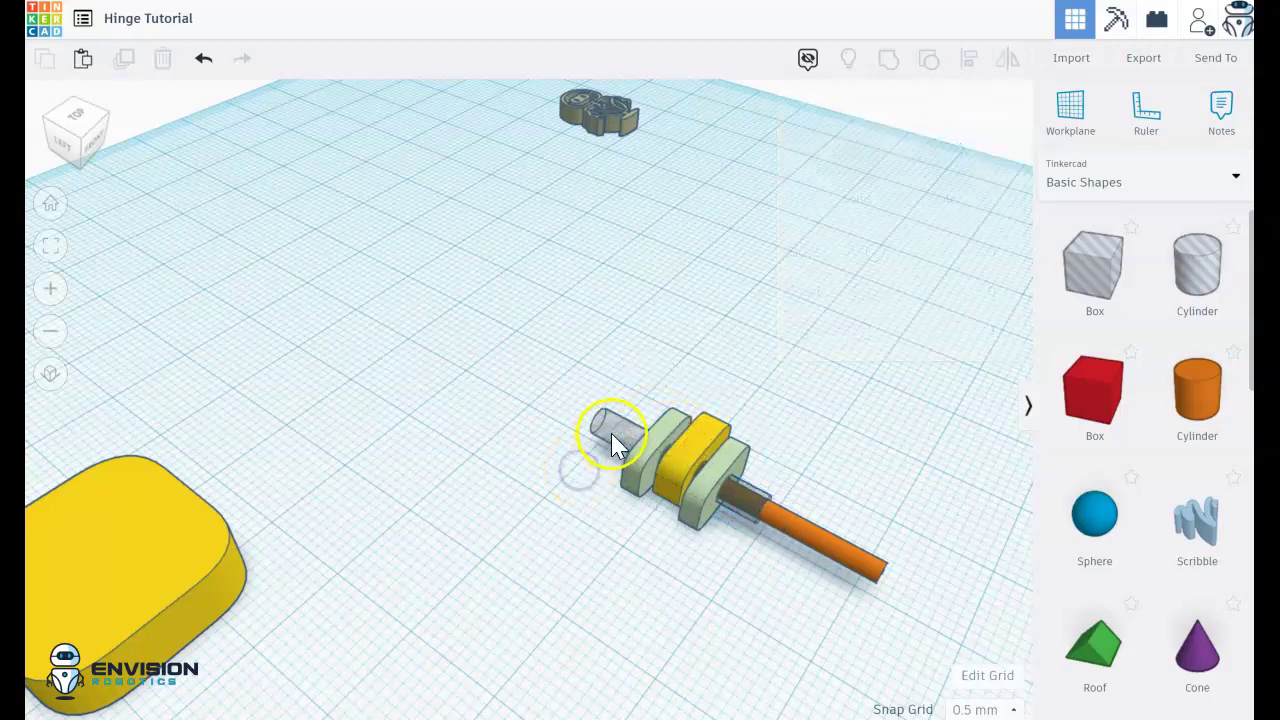
click(611, 435)
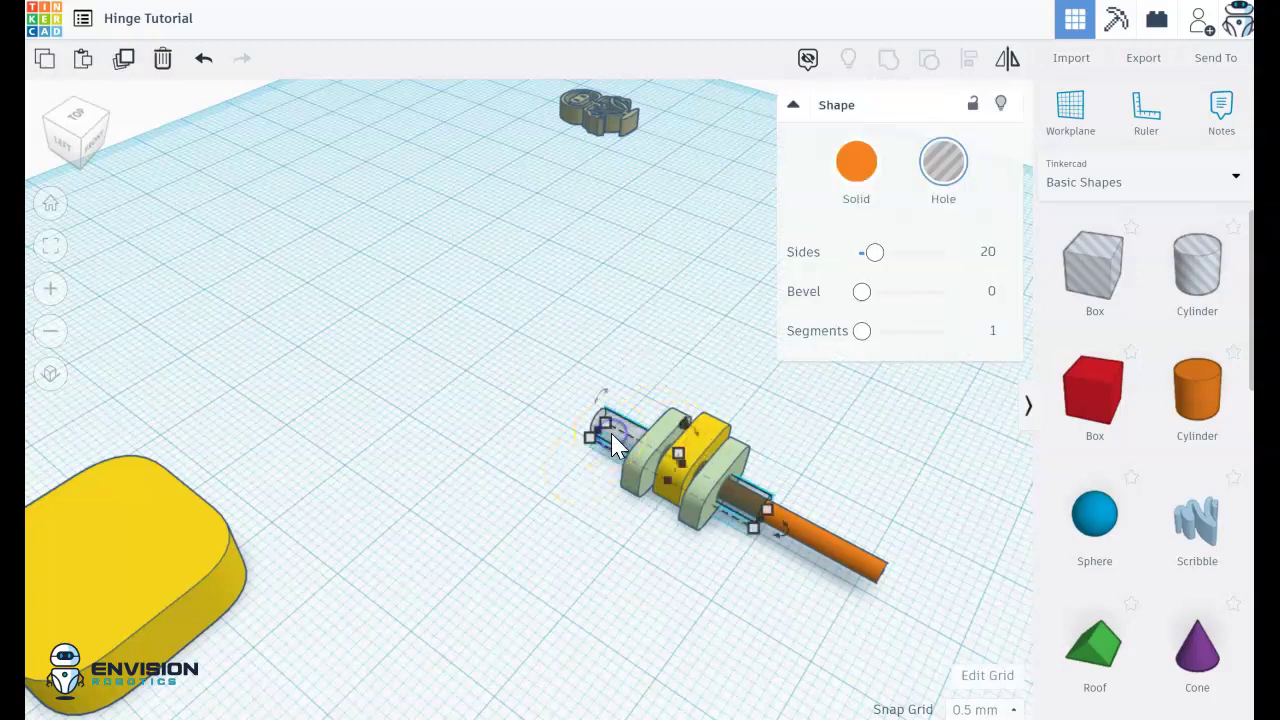
click(707, 435)
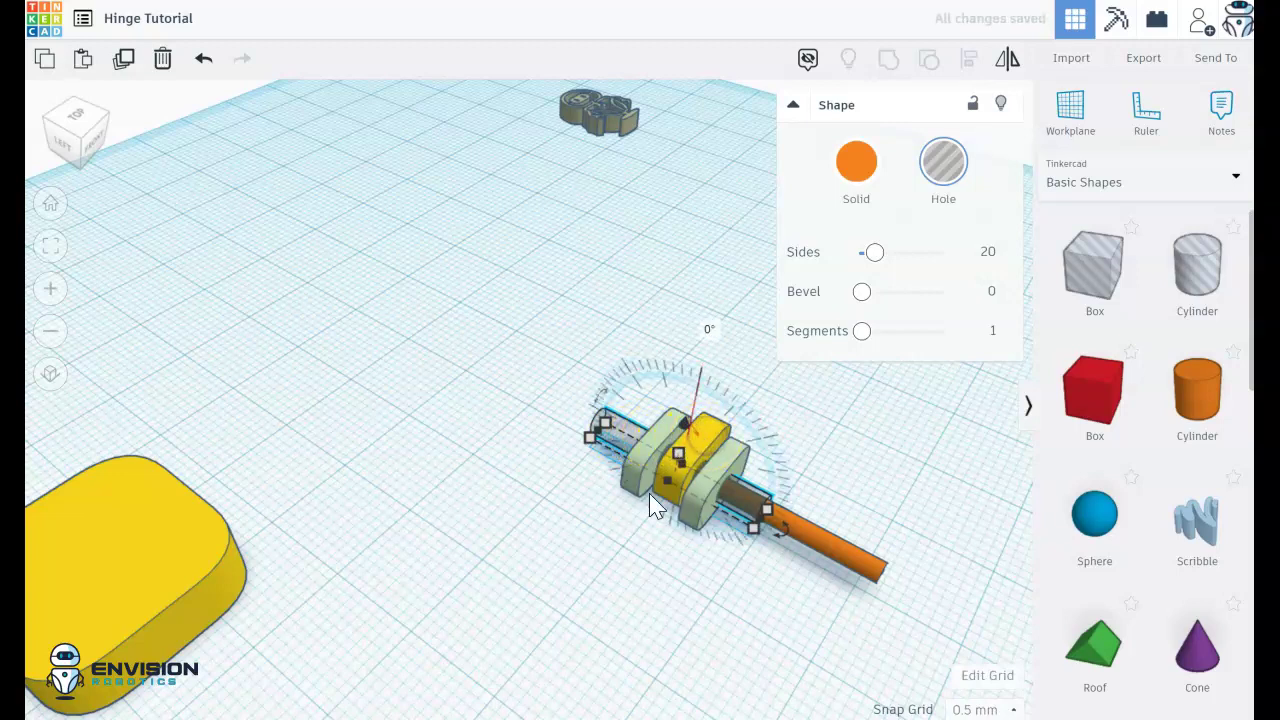
click(632, 532)
click(699, 444)
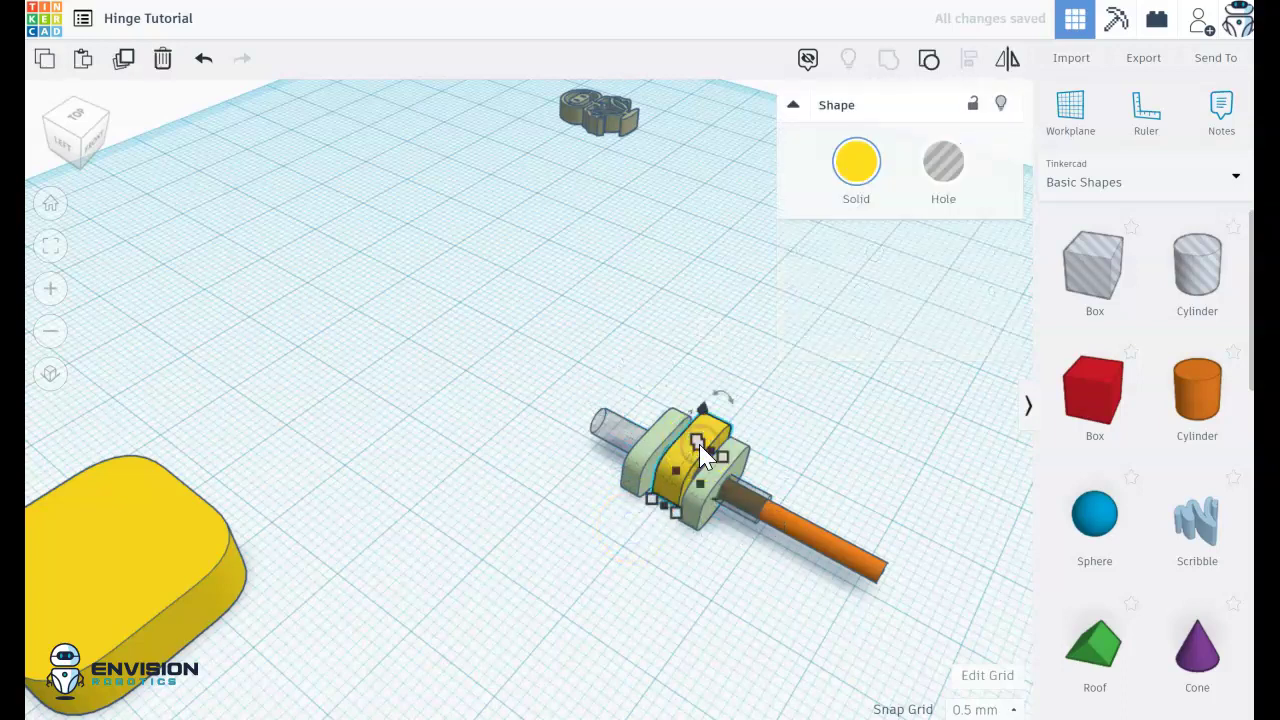
shift+click(622, 430)
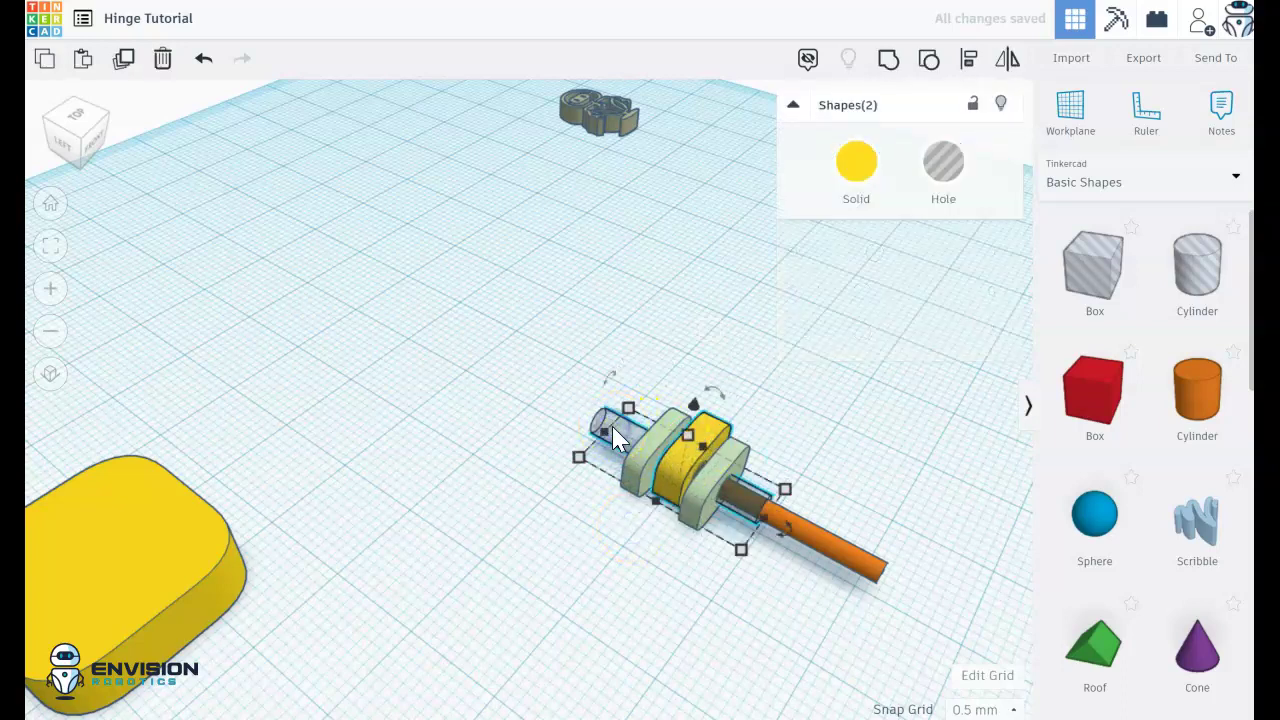
click(888, 58)
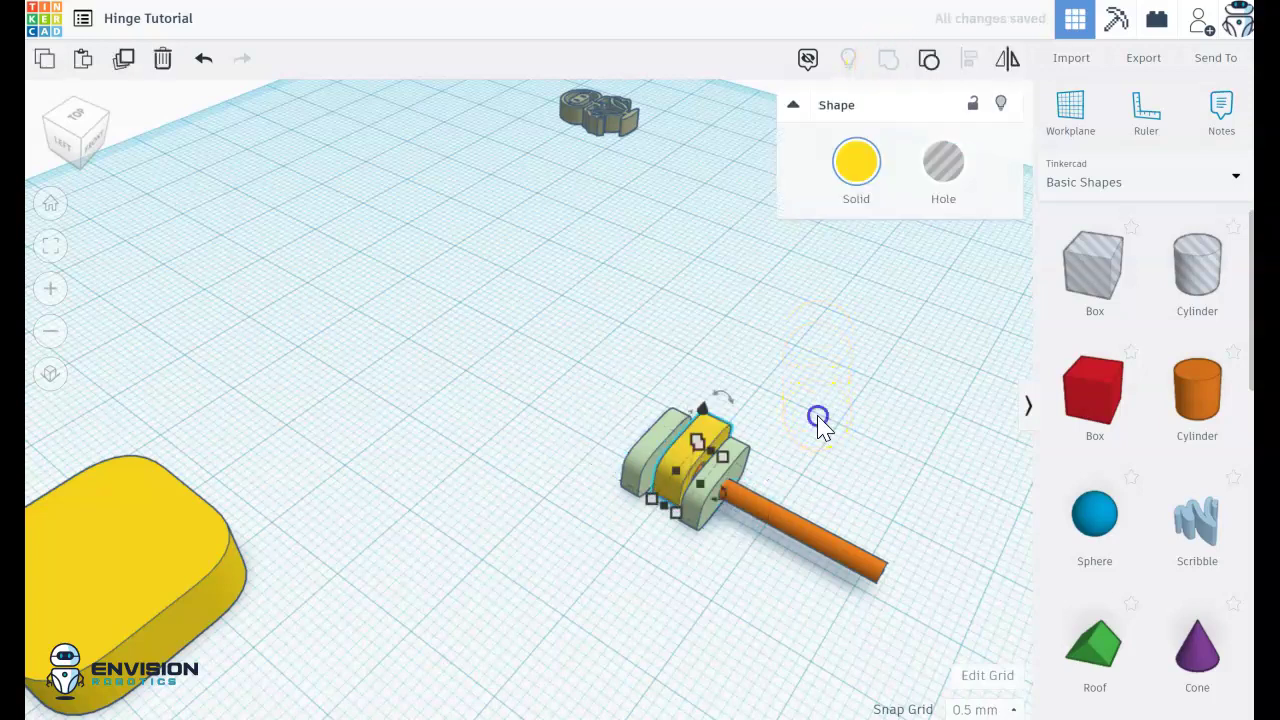
click(818, 424)
Step: Check the thickness and length of the front green block and the middle yellow block
right_drag(818, 424, 840, 440)
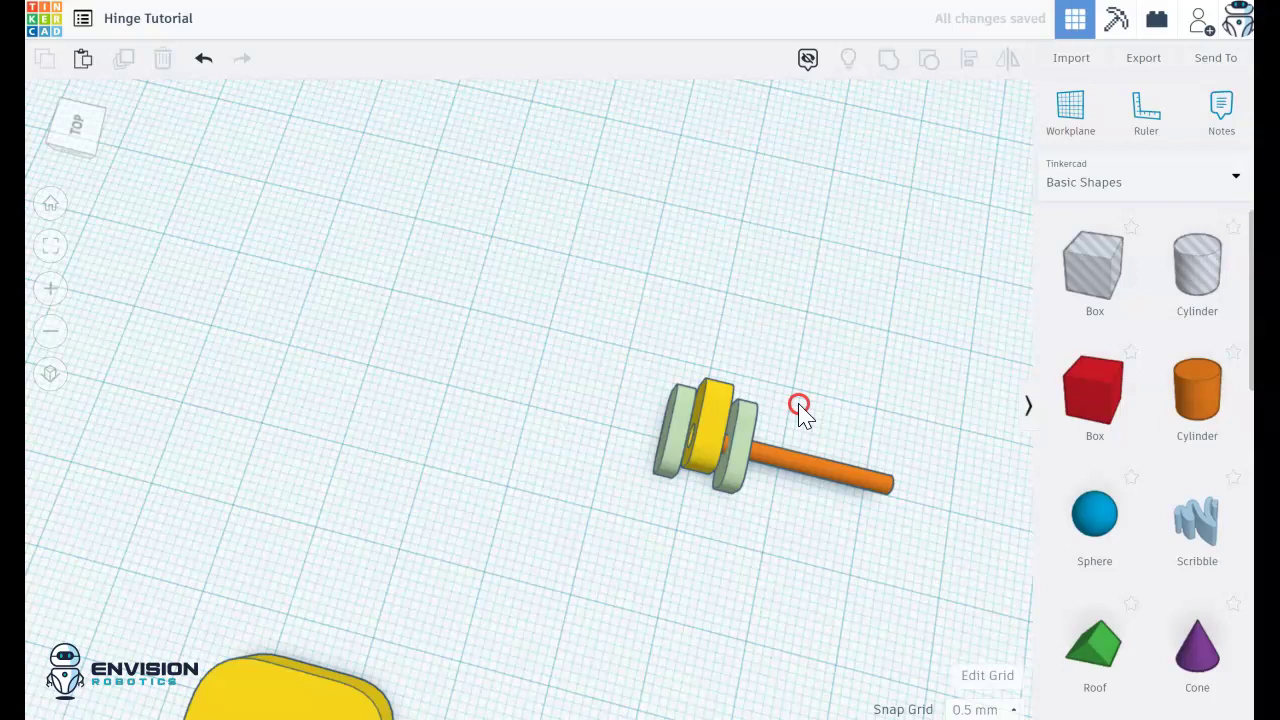
right_drag(805, 415, 809, 477)
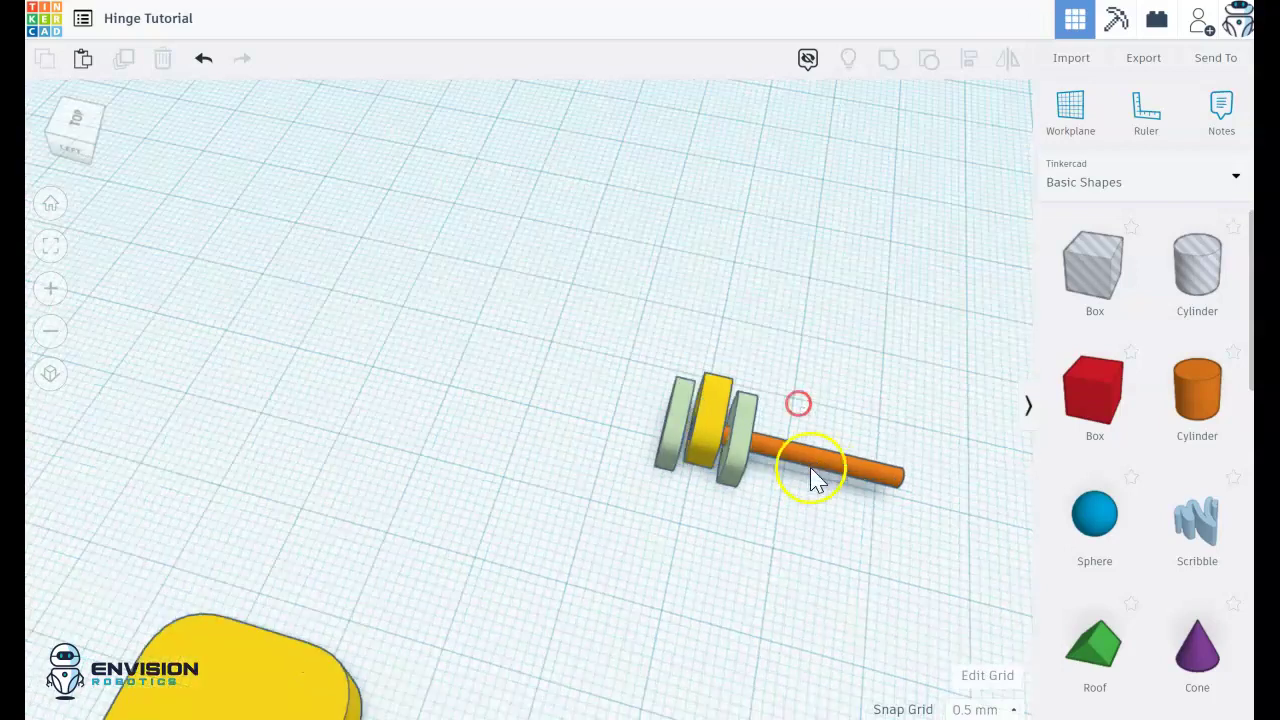
click(731, 480)
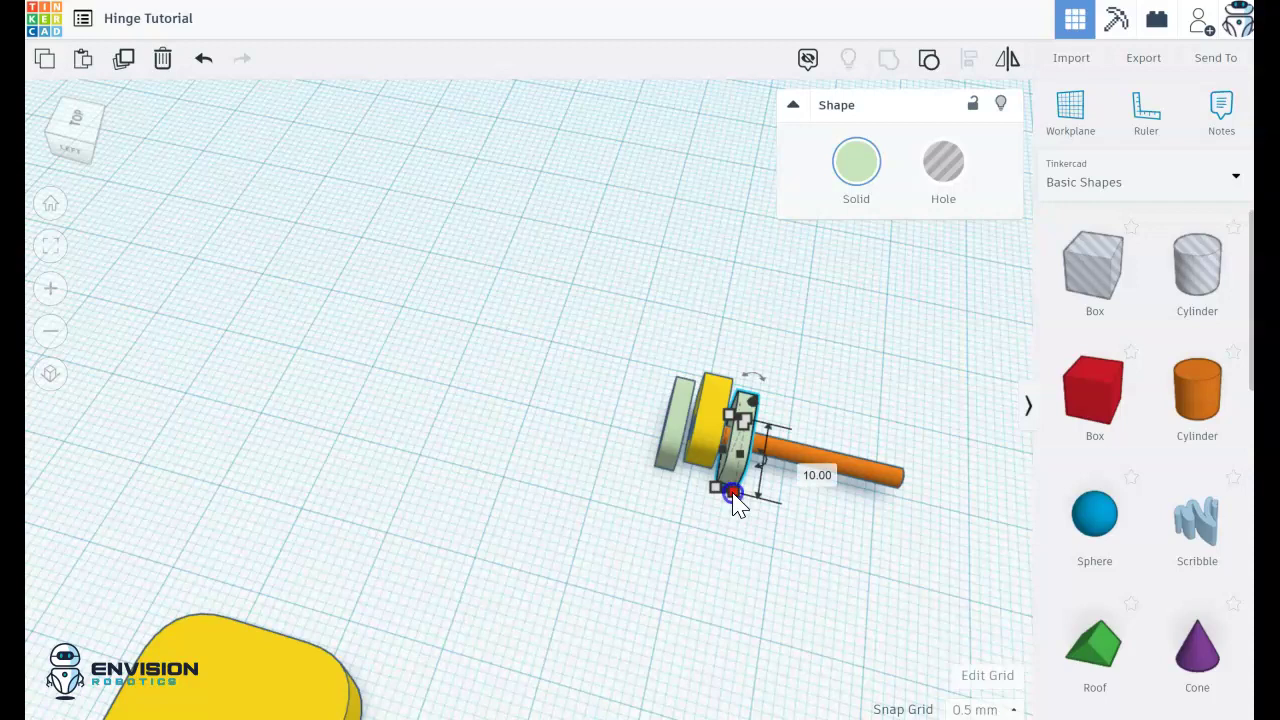
drag(728, 506, 715, 470)
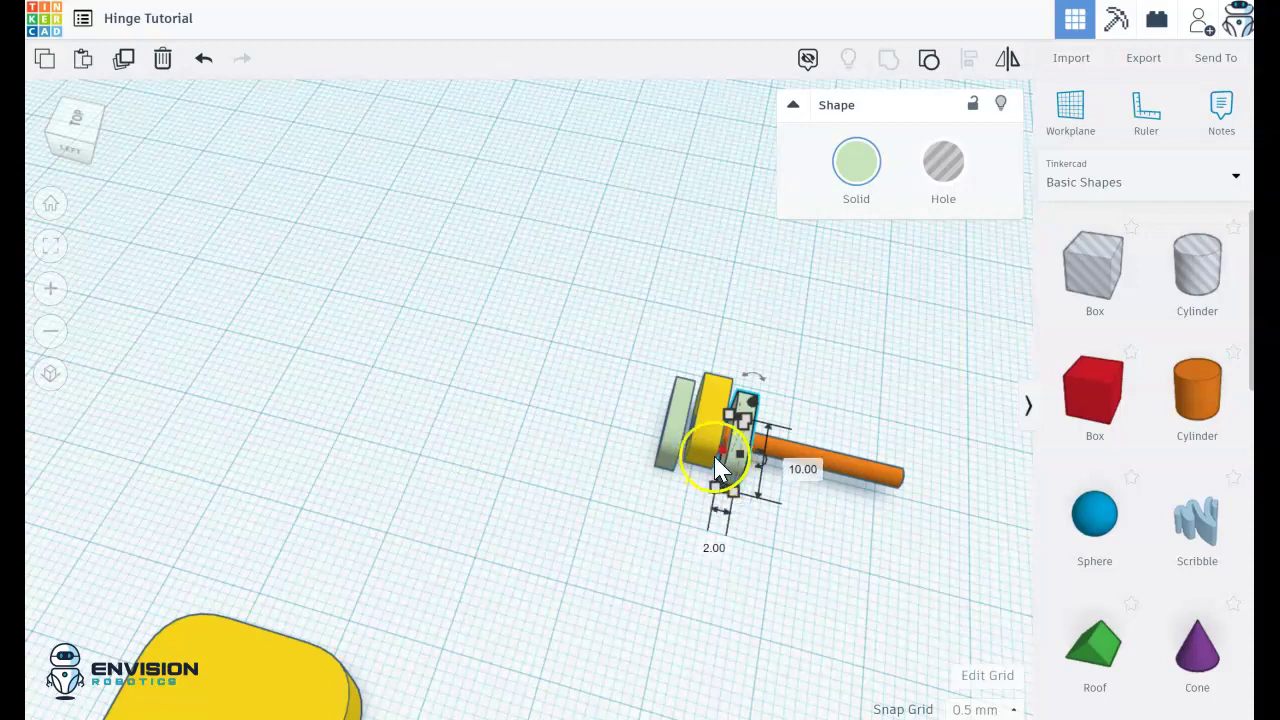
click(713, 480)
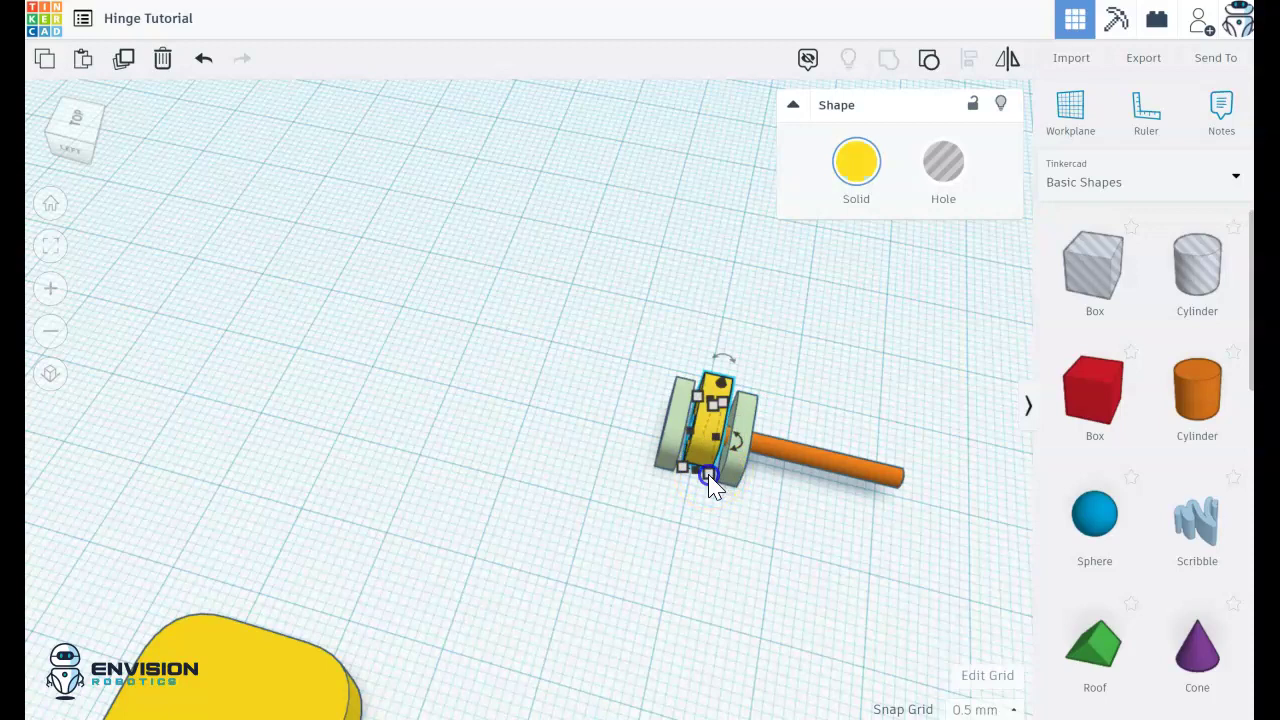
mouse_move(709, 474)
click(651, 511)
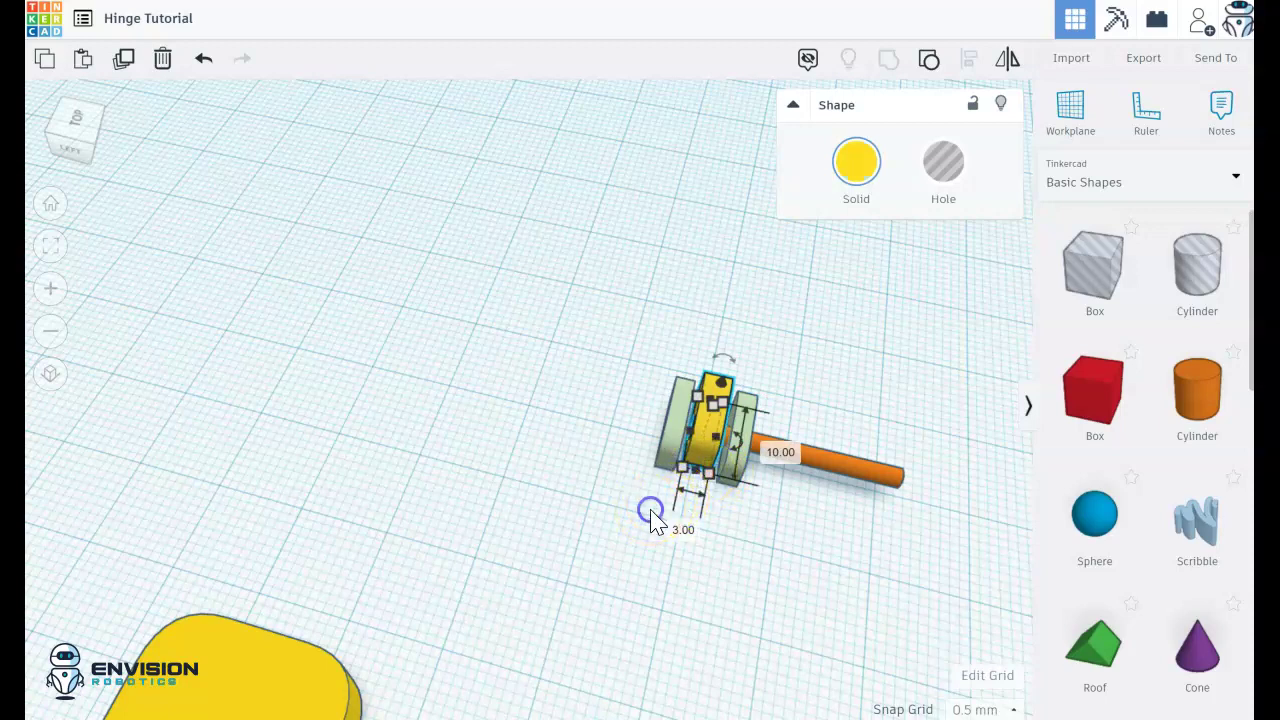
click(730, 466)
mouse_move(731, 490)
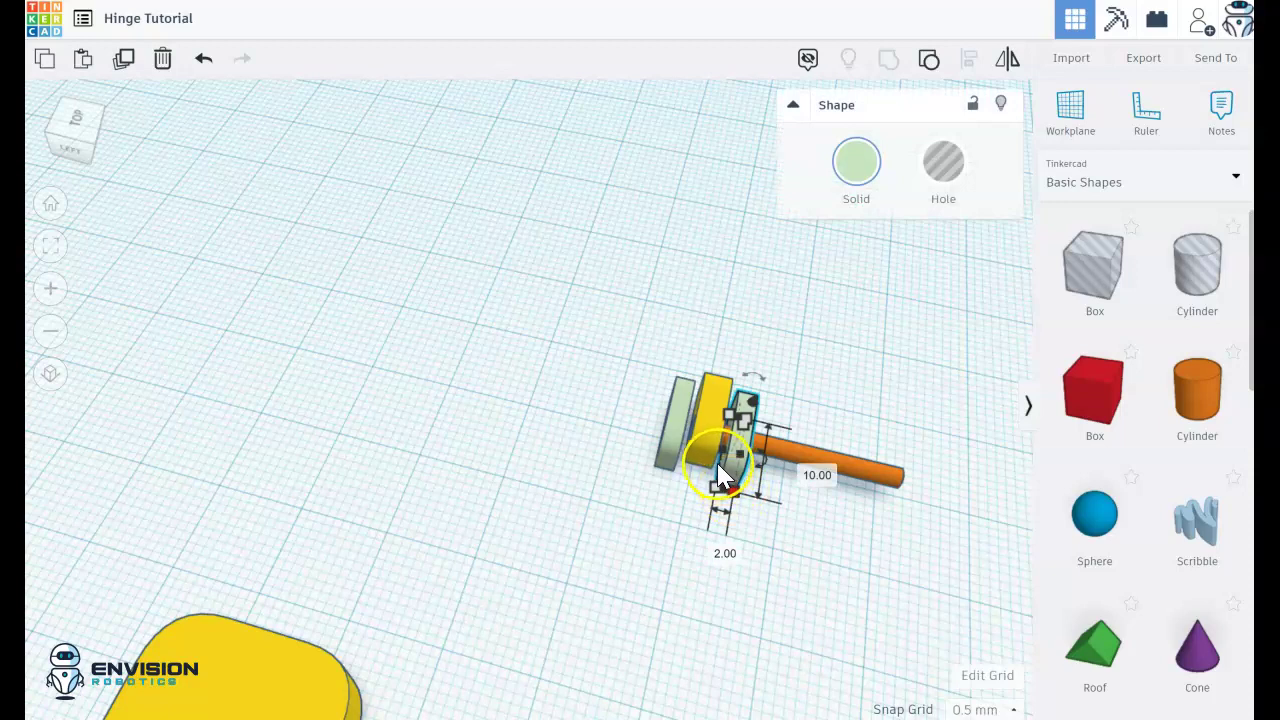
right_click(680, 523)
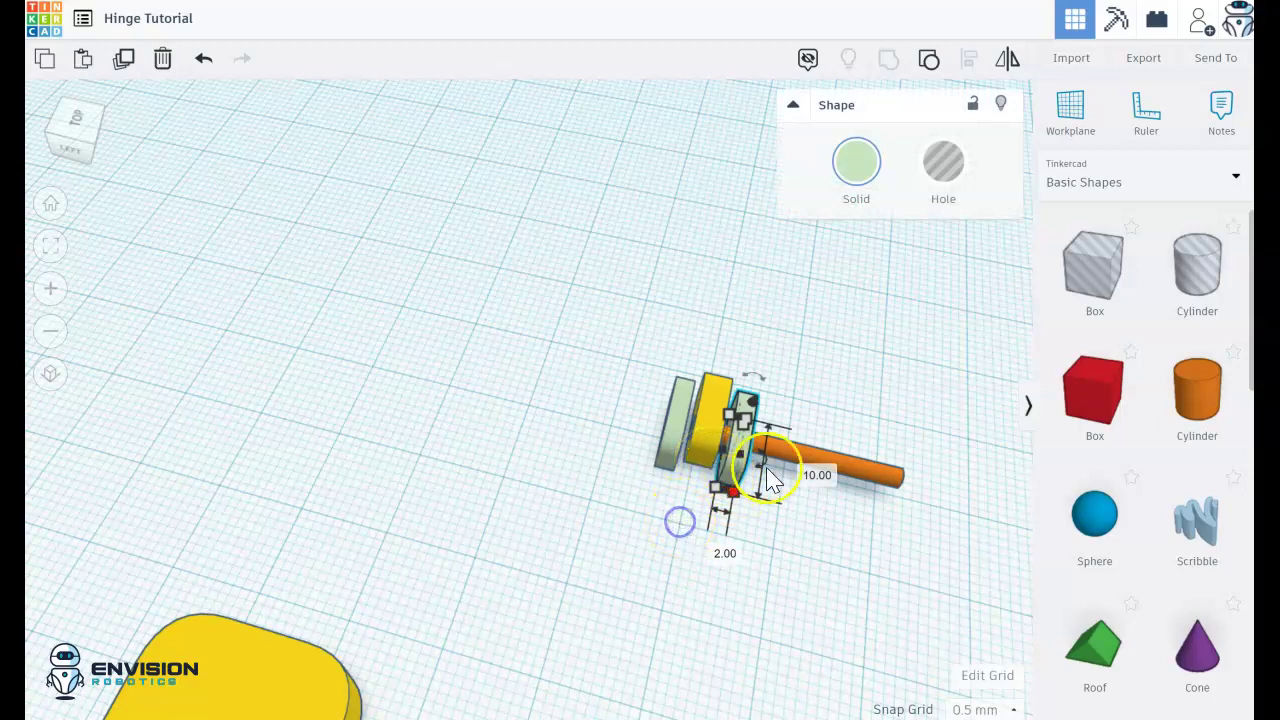
Step: Shorten the orange cylinder to a length of 9 mm
click(818, 474)
text(9)
key(Return)
click(779, 570)
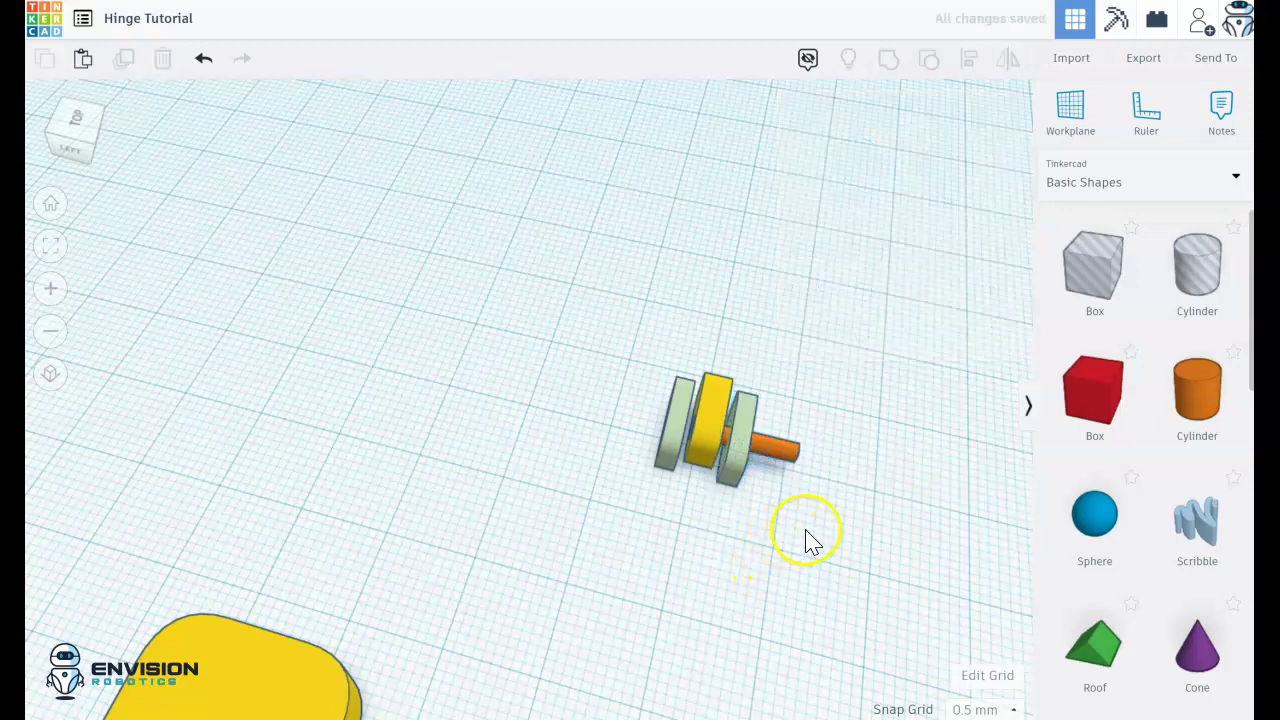
Step: Try to centre-align the orange cylinder and the three hinge blocks together along the pin's axis
drag(806, 531, 543, 336)
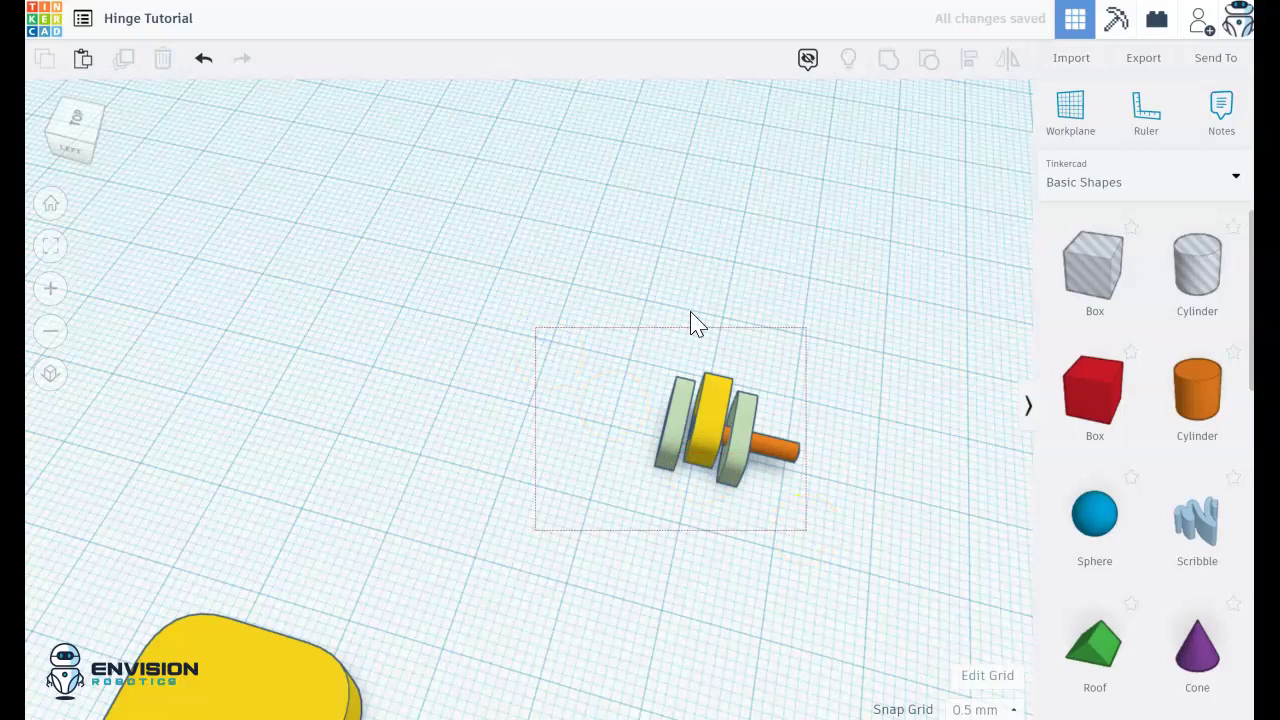
key(l)
click(712, 506)
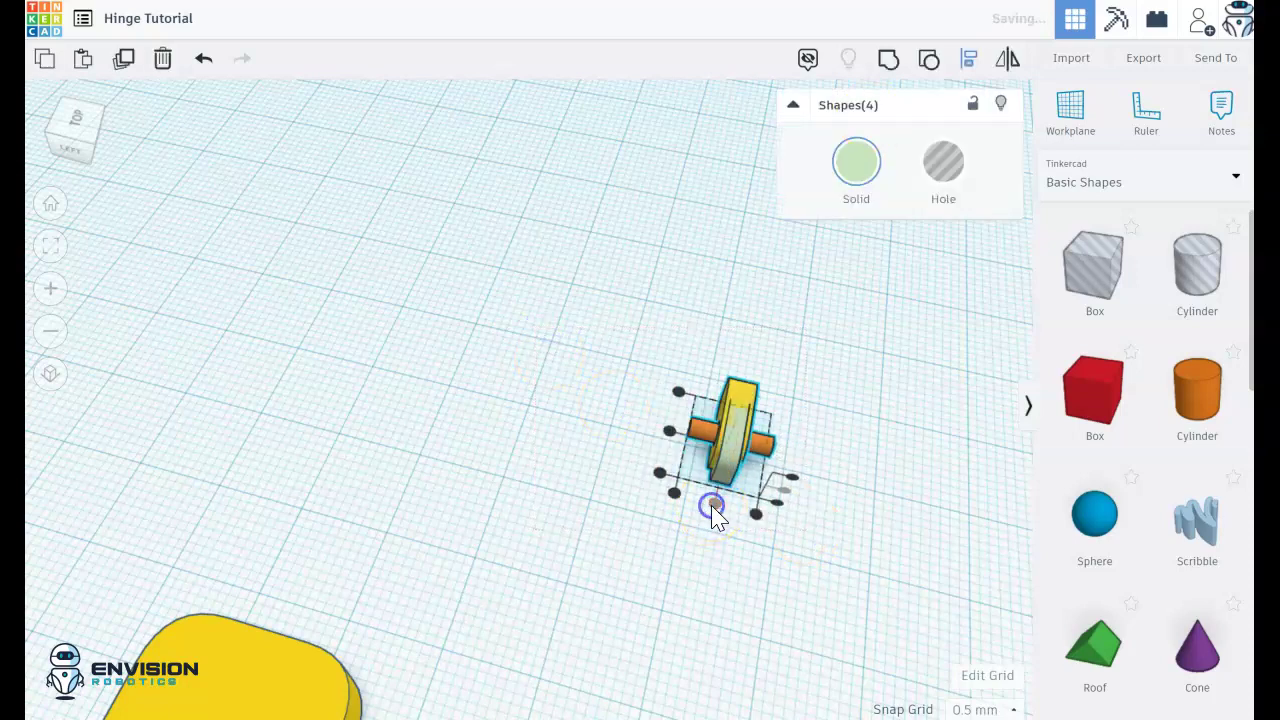
key(ctrl+z)
click(725, 530)
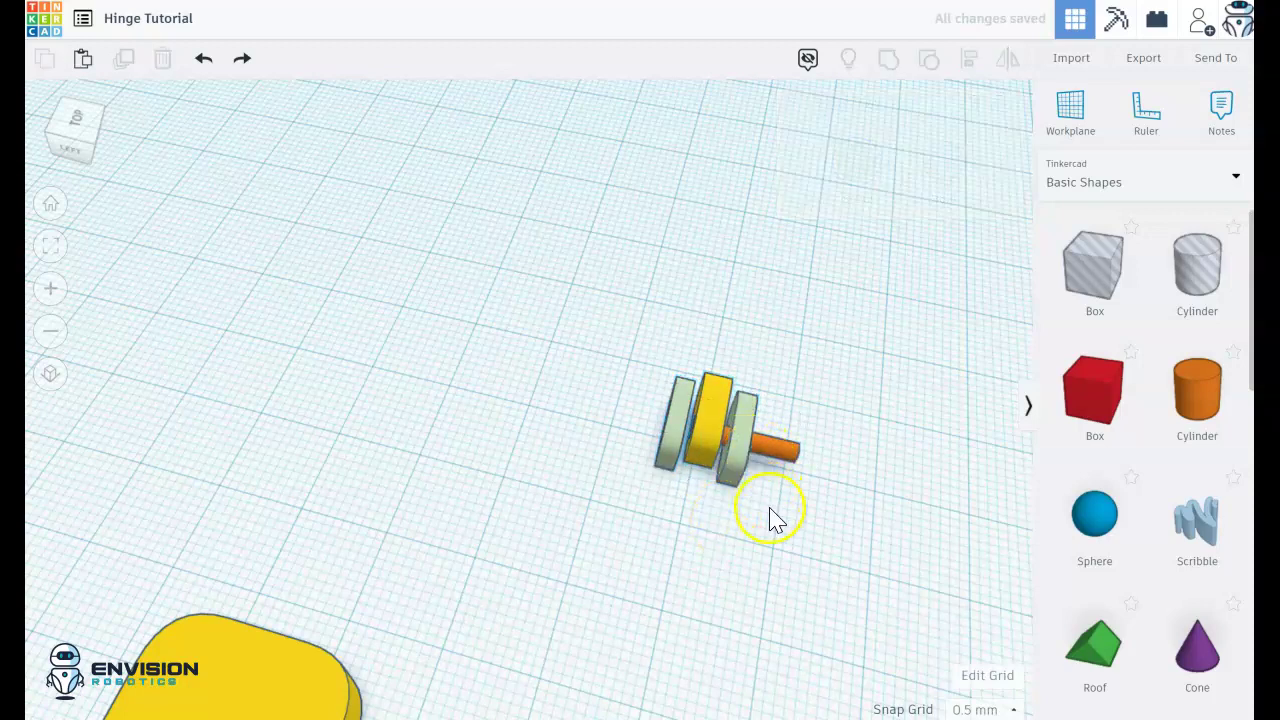
Step: Move the orange pin cylinder along its axis into the hinge so its ends sit inside the two outer green blocks
click(768, 455)
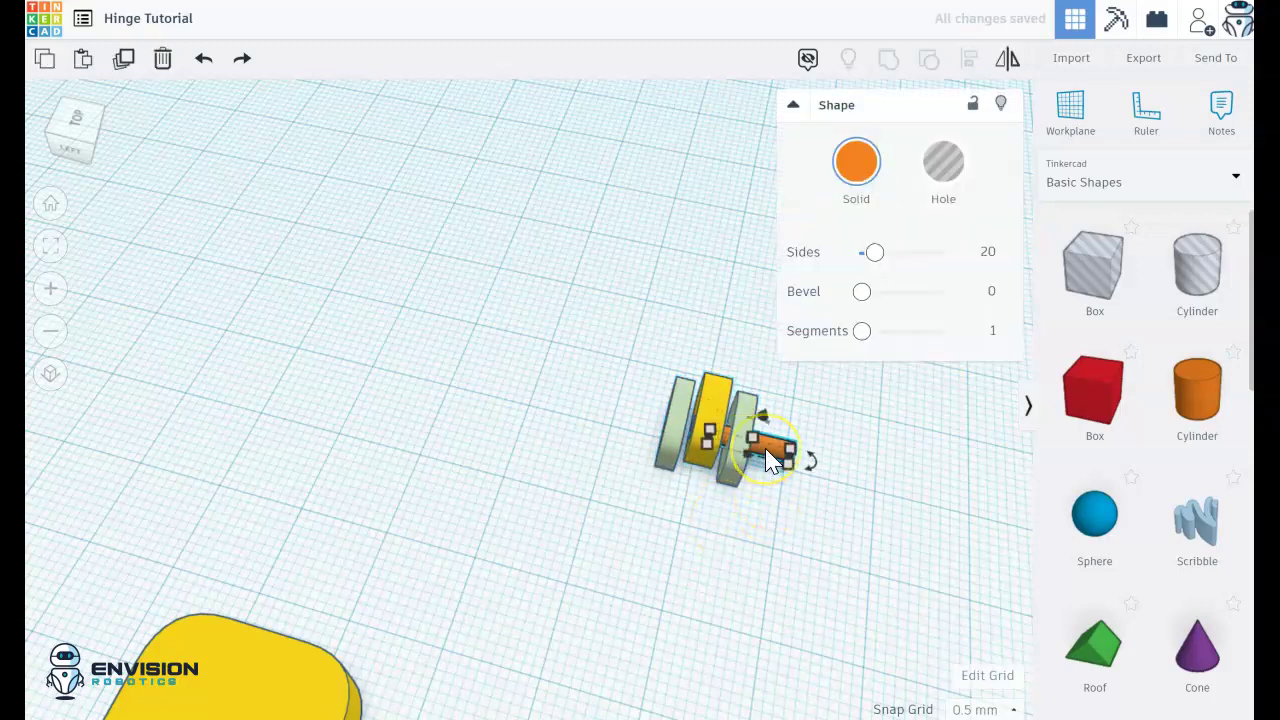
key(Left)
key(Left)
key(Left)
key(Left)
key(Left)
key(Left)
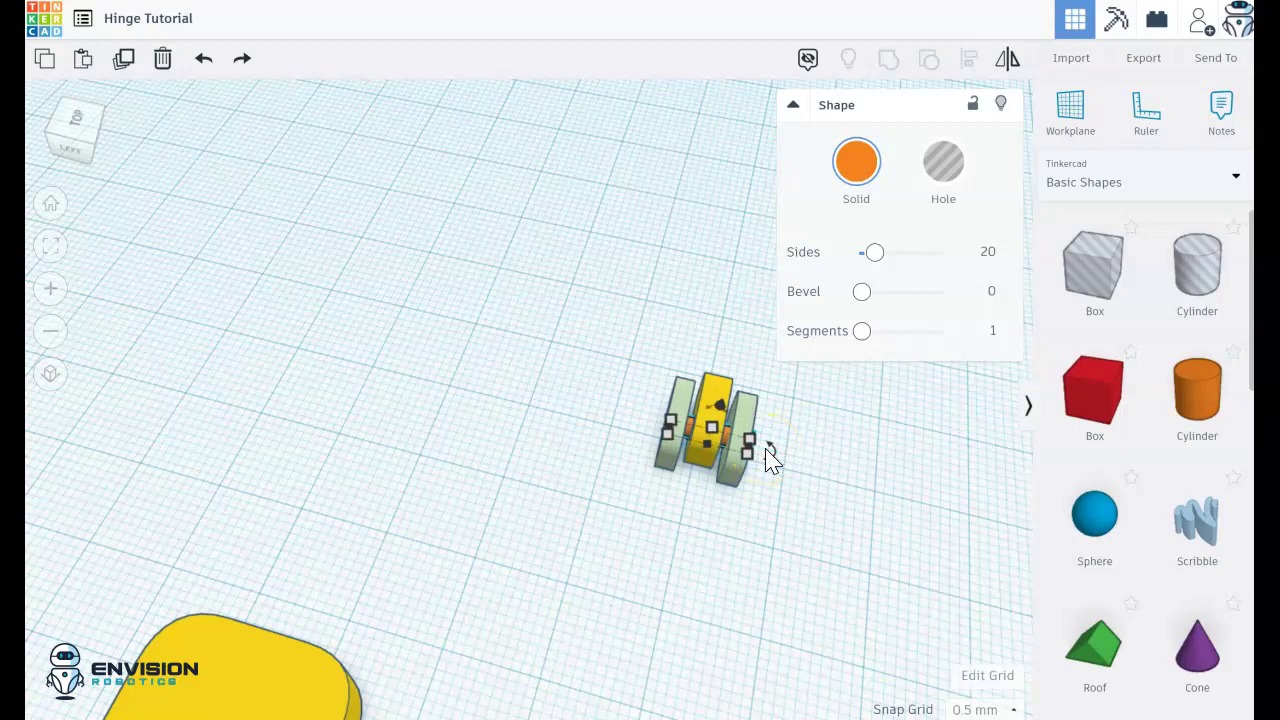
click(803, 507)
right_drag(803, 507, 706, 471)
click(718, 490)
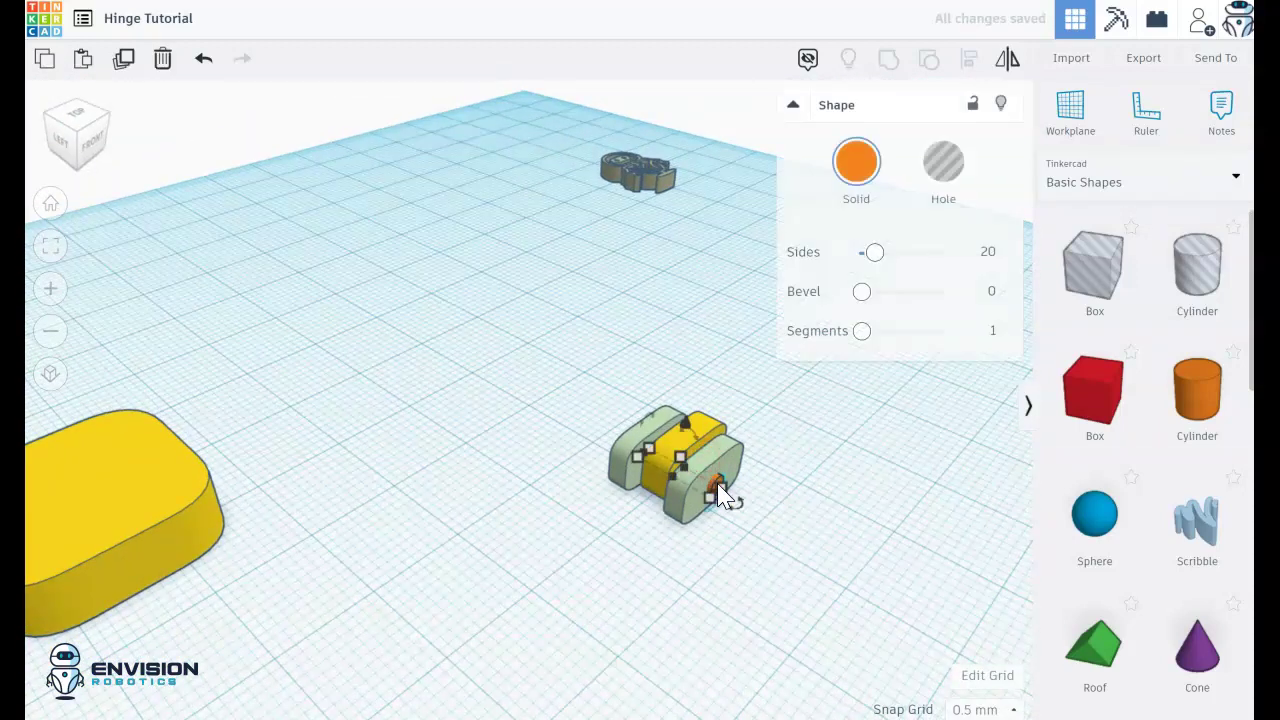
Step: Turn the front green block into a hole shape and examine the pin's clearance inside the middle yellow block from several angles
click(720, 537)
right_drag(720, 537, 591, 640)
right_drag(606, 582, 622, 612)
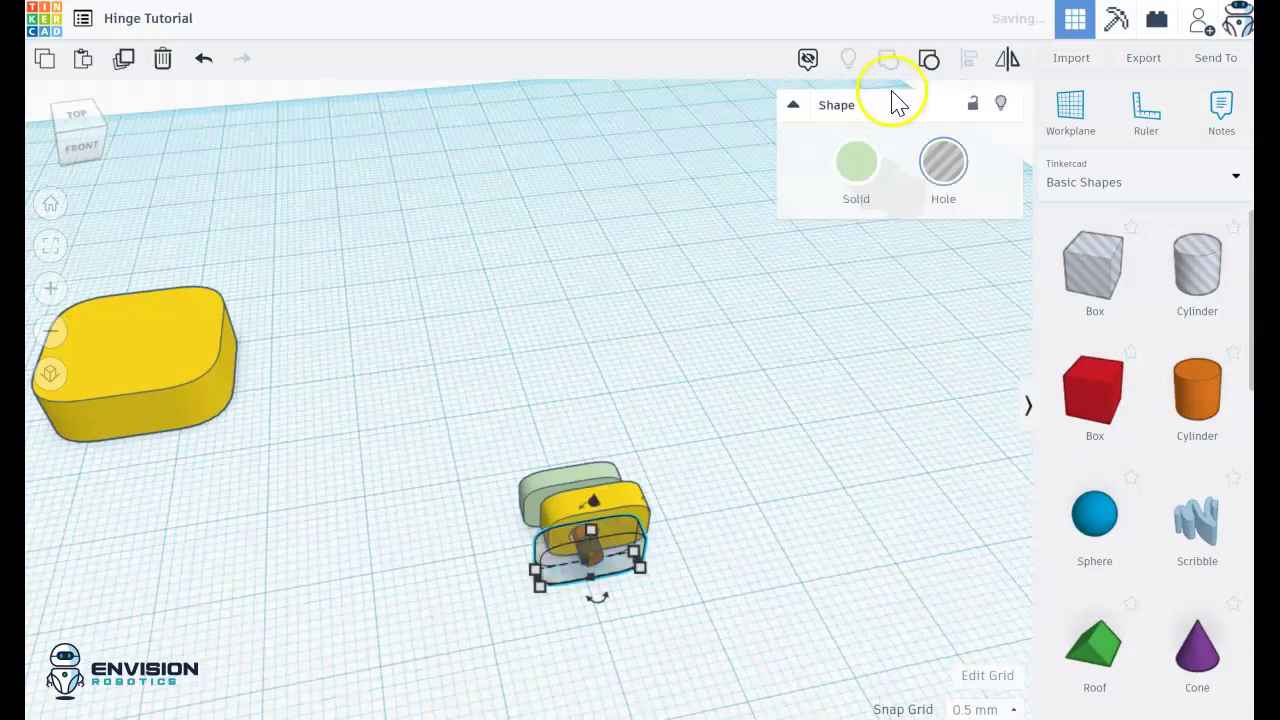
right_drag(803, 493, 782, 420)
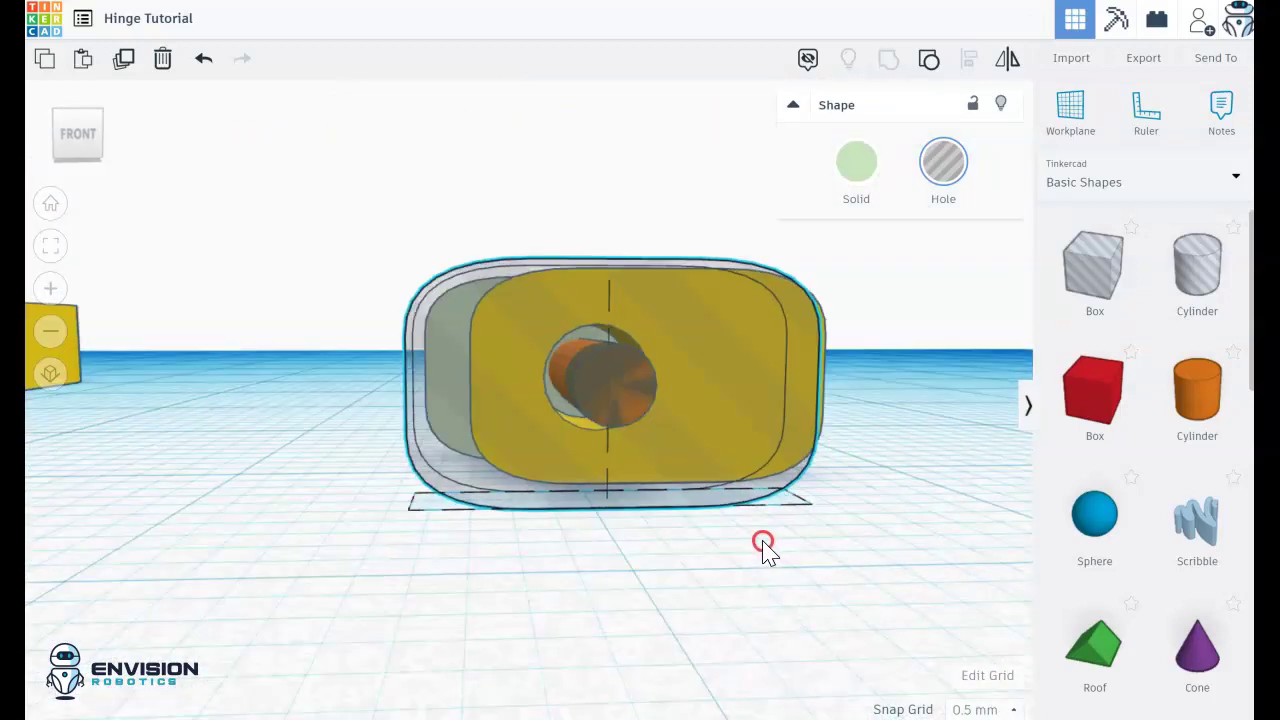
right_drag(808, 556, 868, 580)
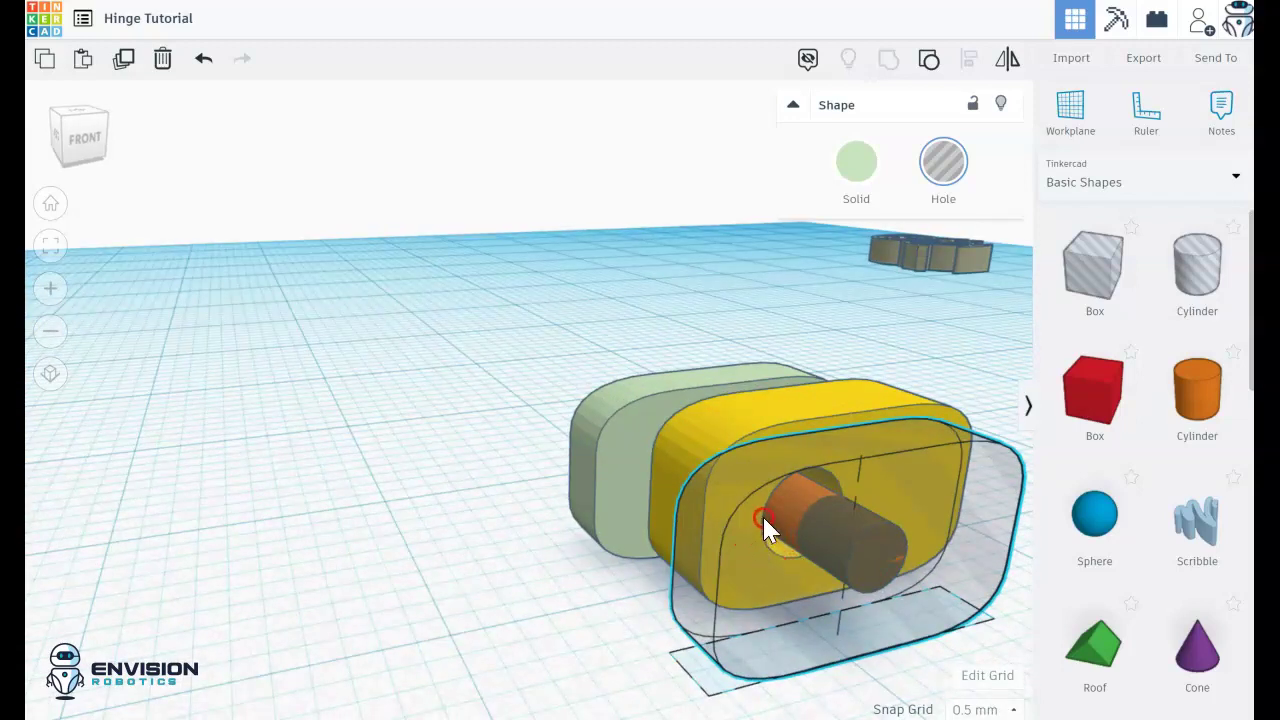
right_drag(765, 522, 770, 548)
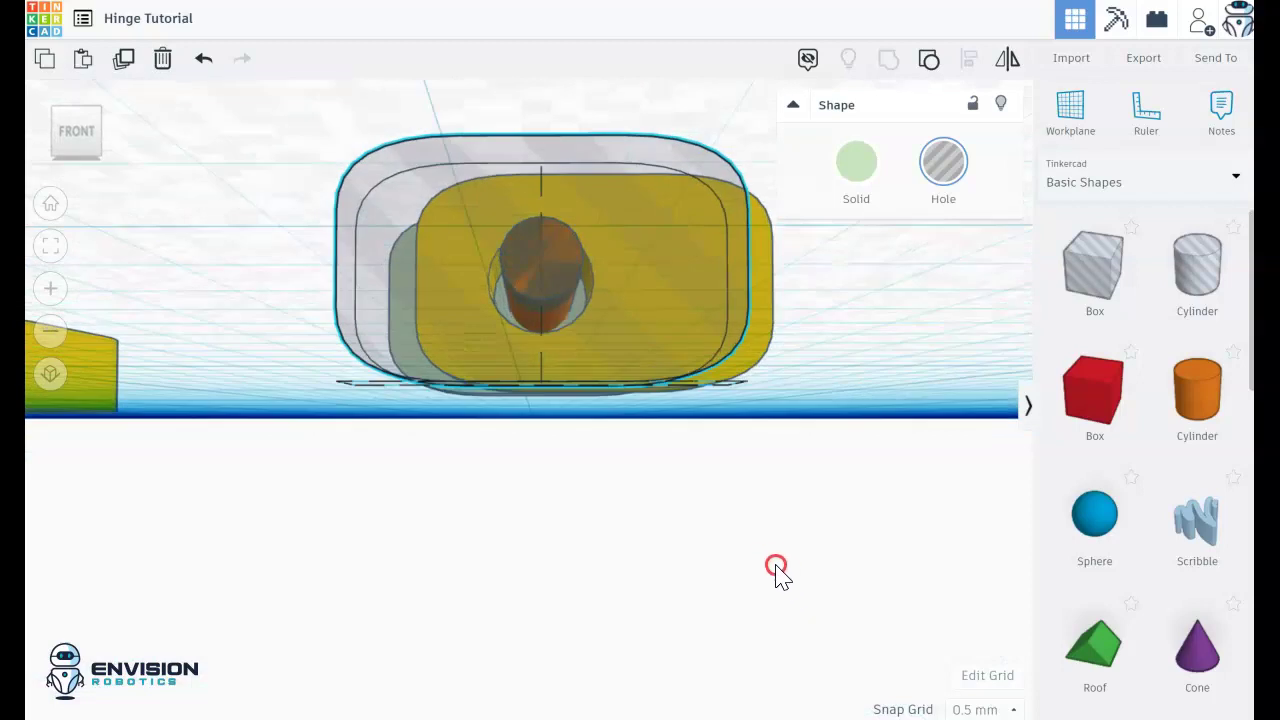
right_drag(779, 566, 767, 553)
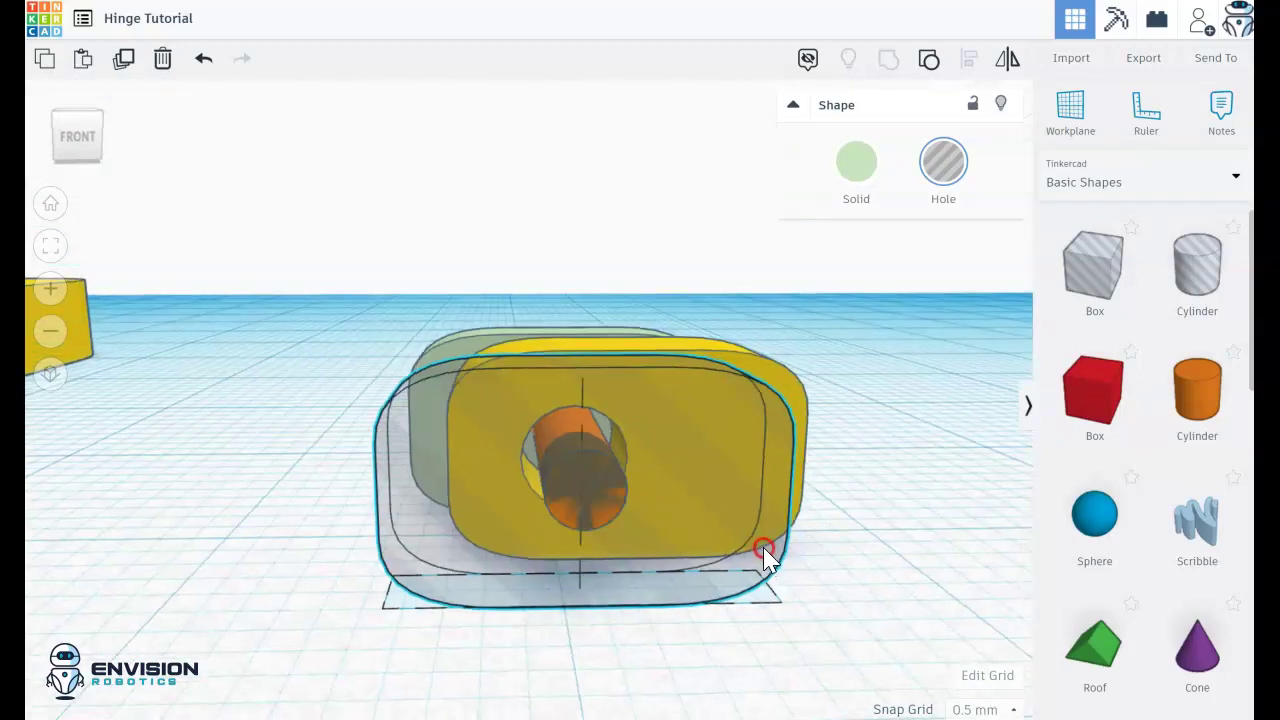
key(f)
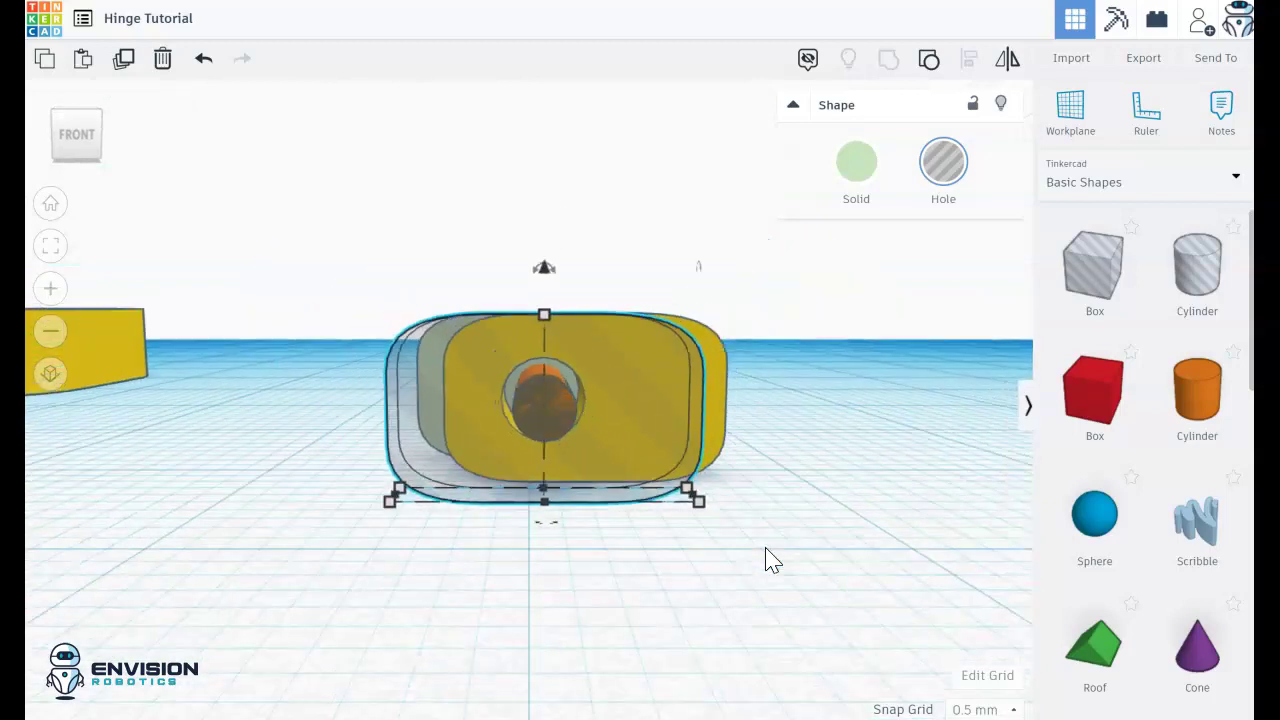
right_drag(776, 580, 801, 614)
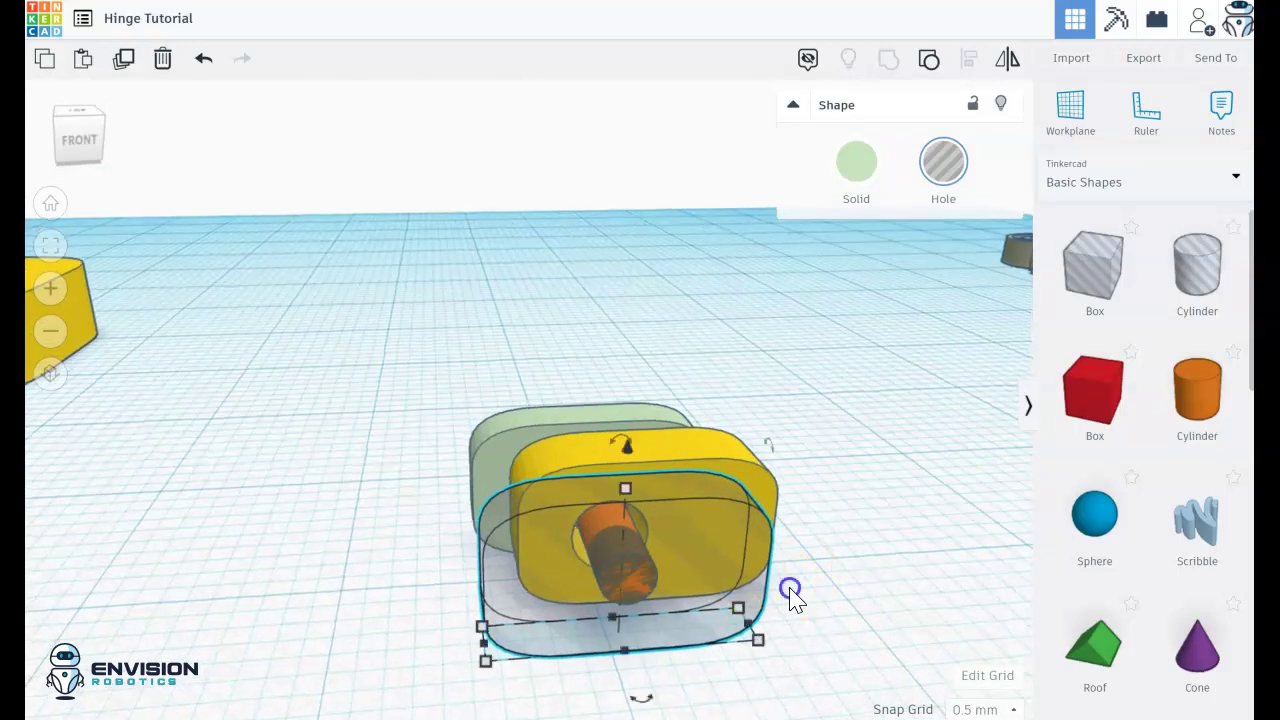
click(791, 594)
scroll(791, 594, down, 3)
right_drag(791, 597, 810, 597)
Step: Turn the front green block back into a solid
click(609, 550)
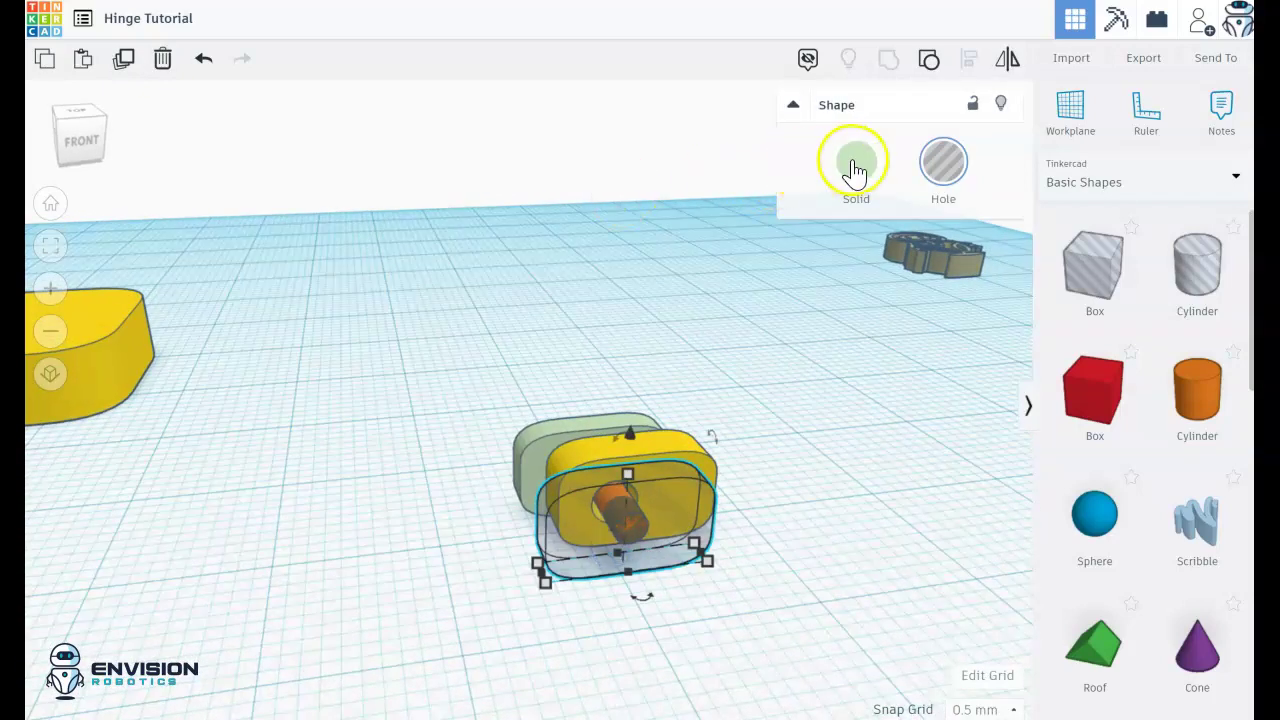
click(856, 163)
click(771, 535)
right_drag(772, 537, 716, 563)
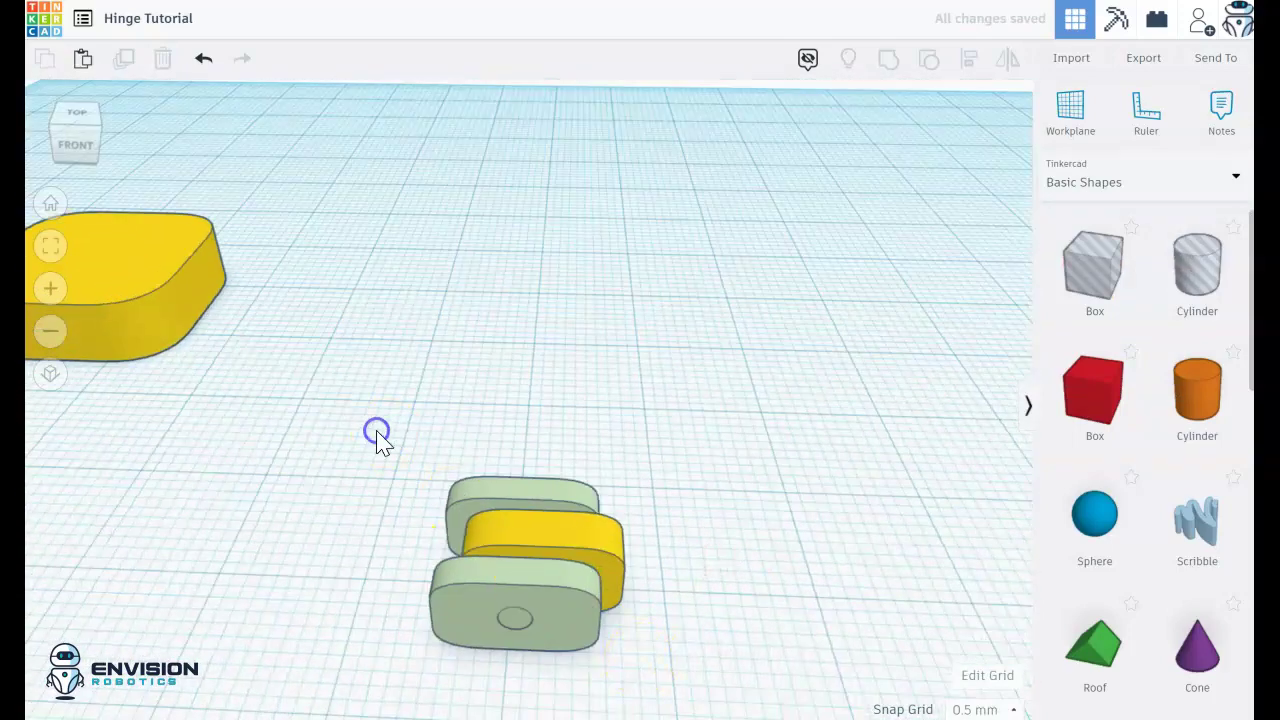
Step: Group the three hinge blocks and the pin into one object, with Multicolor enabled to keep their individual colours
click(886, 57)
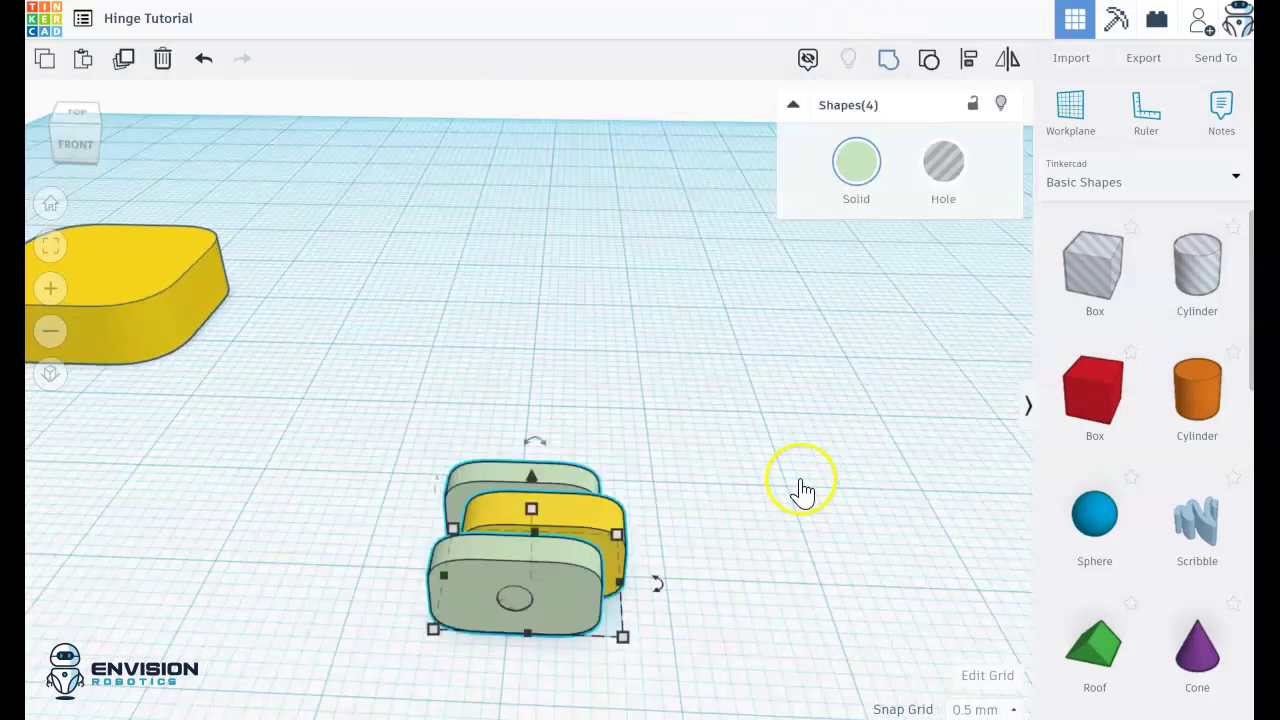
key(ctrl+g)
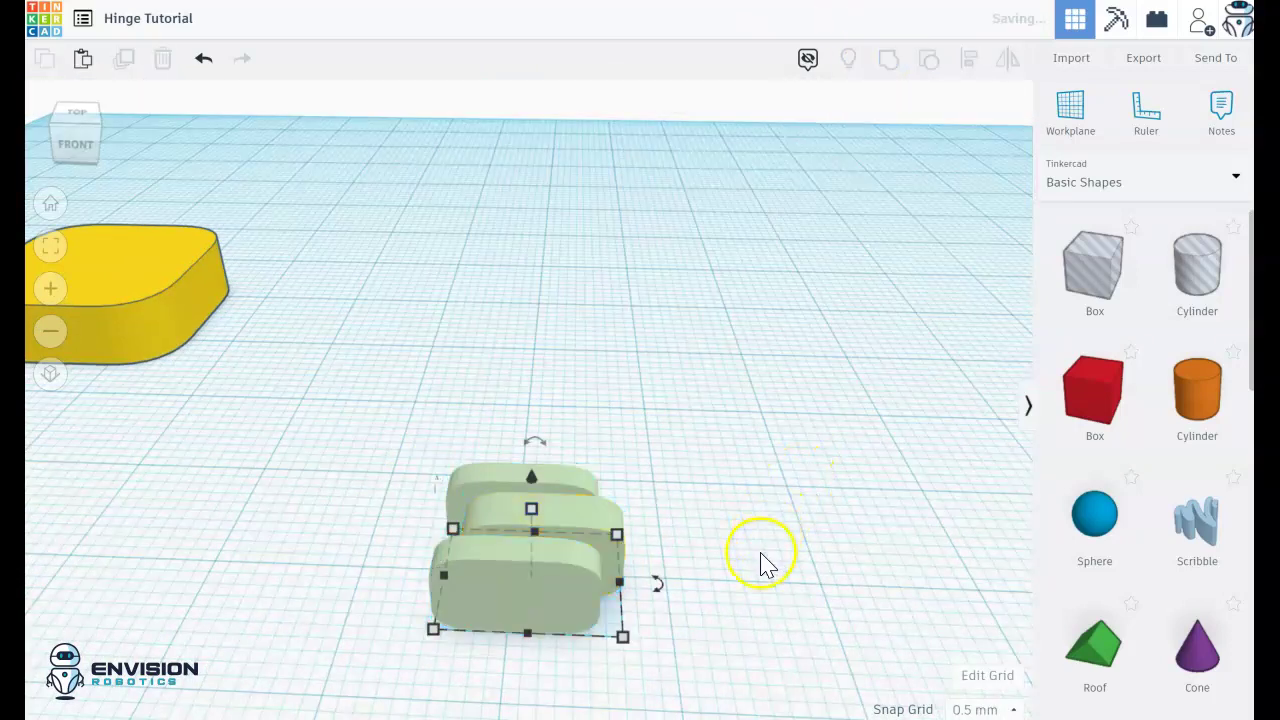
right_drag(761, 553, 846, 600)
right_drag(791, 555, 800, 560)
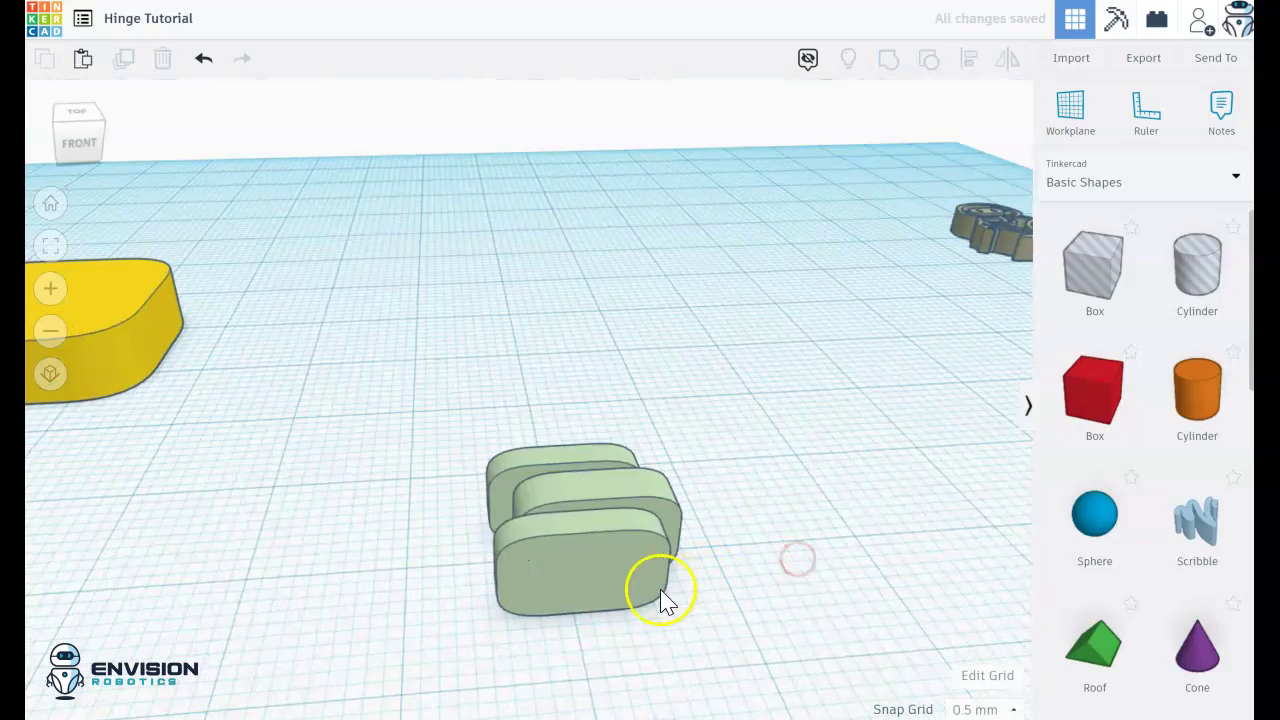
right_drag(829, 354, 829, 386)
click(831, 377)
click(791, 509)
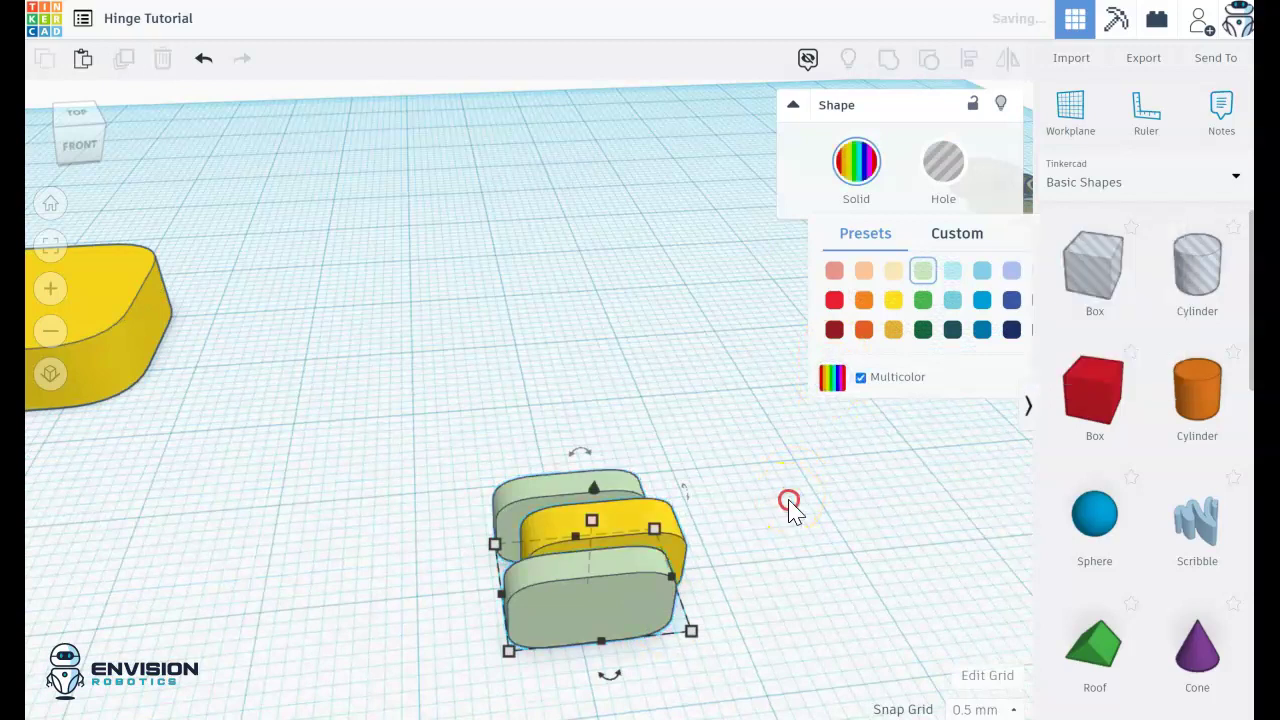
mouse_move(791, 509)
right_down()
mouse_move(893, 568)
mouse_move(829, 514)
mouse_move(786, 512)
right_up()
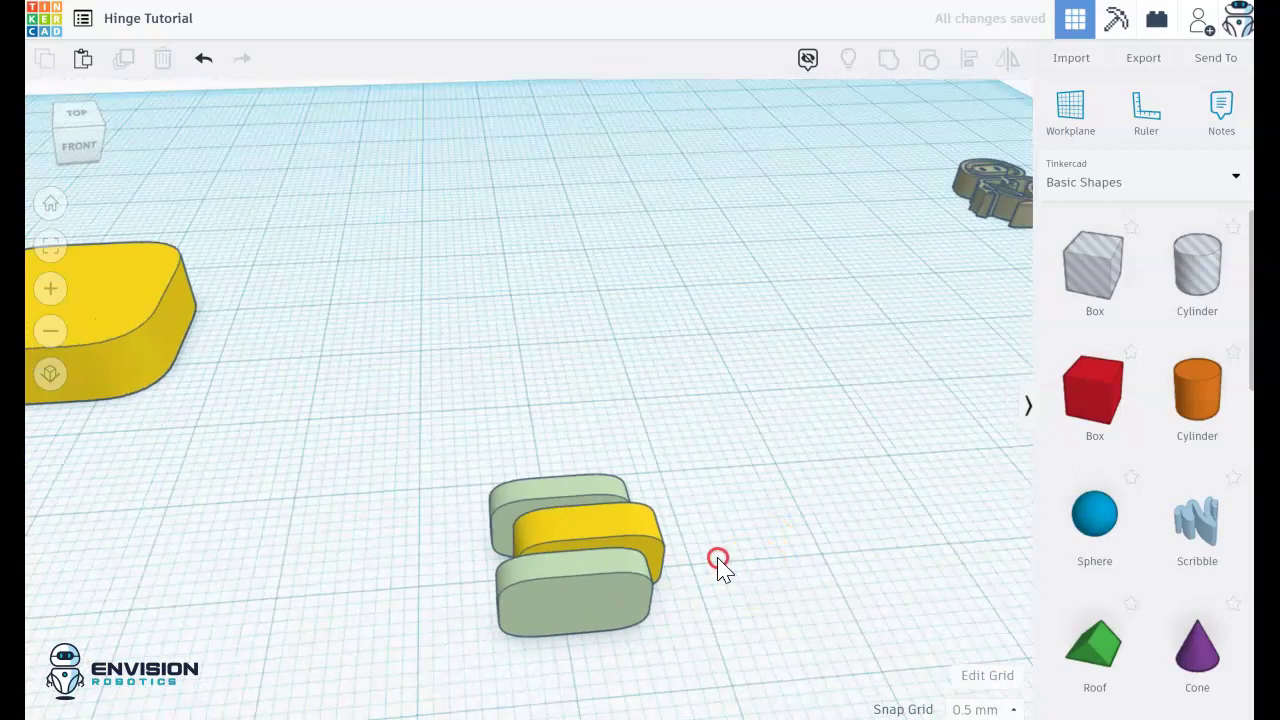
Step: Move the large rounded yellow block about 30.5 mm across and 36.5 mm forward, against the end of the hinge
scroll(34, 409, down, 2)
drag(180, 323, 373, 510)
click(629, 606)
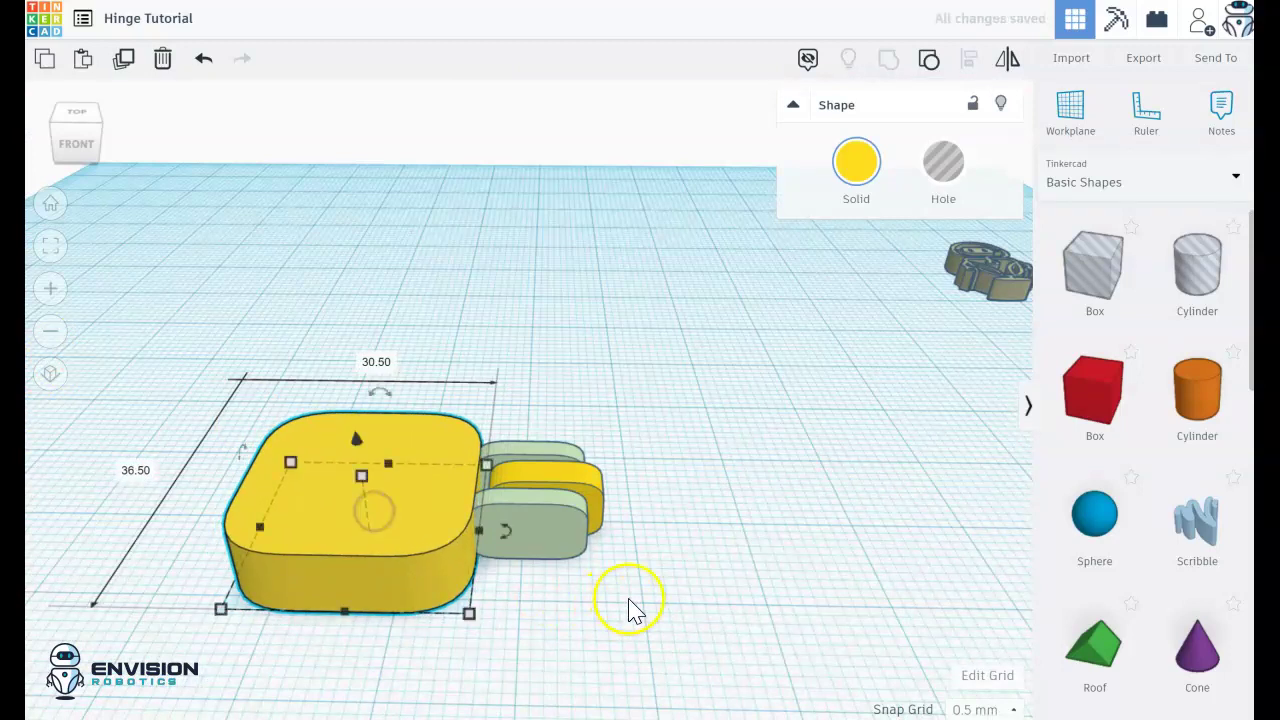
mouse_move(634, 606)
right_down()
mouse_move(657, 671)
mouse_move(634, 617)
right_up()
right_drag(588, 655, 580, 568)
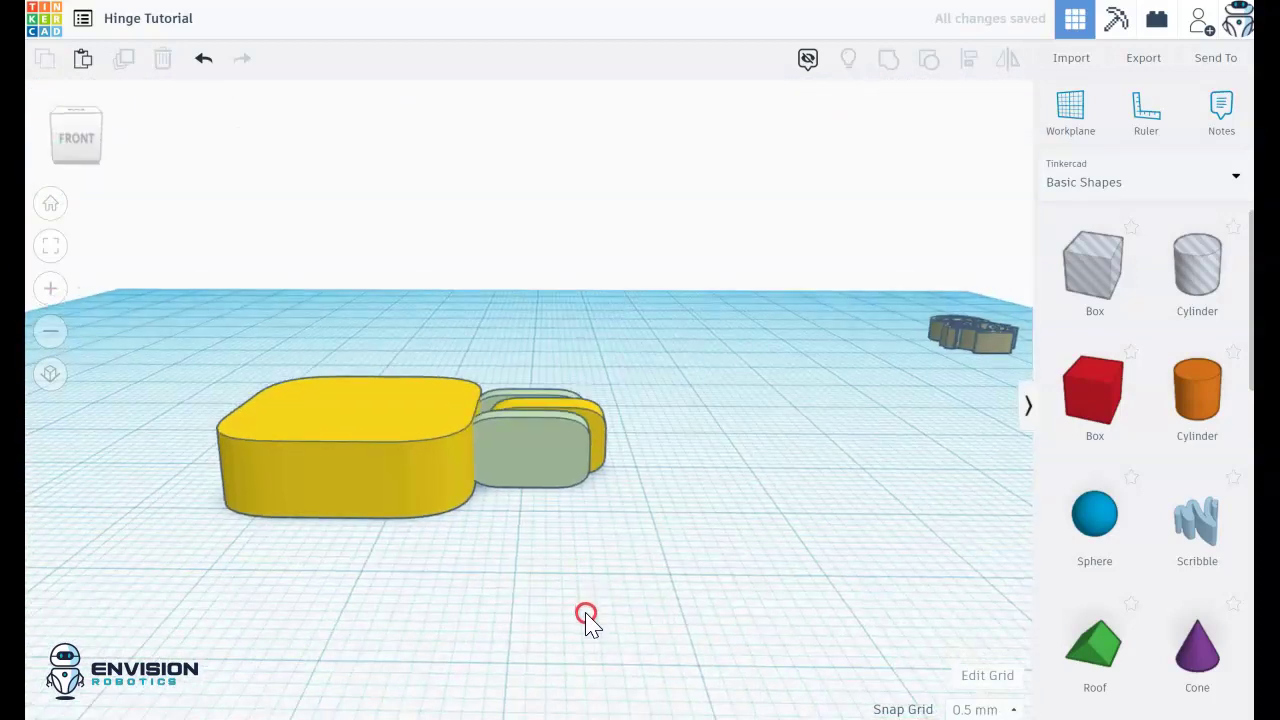
right_drag(586, 616, 359, 567)
Step: Set the large rounded yellow block's size along the hinge direction to 25 mm
click(359, 567)
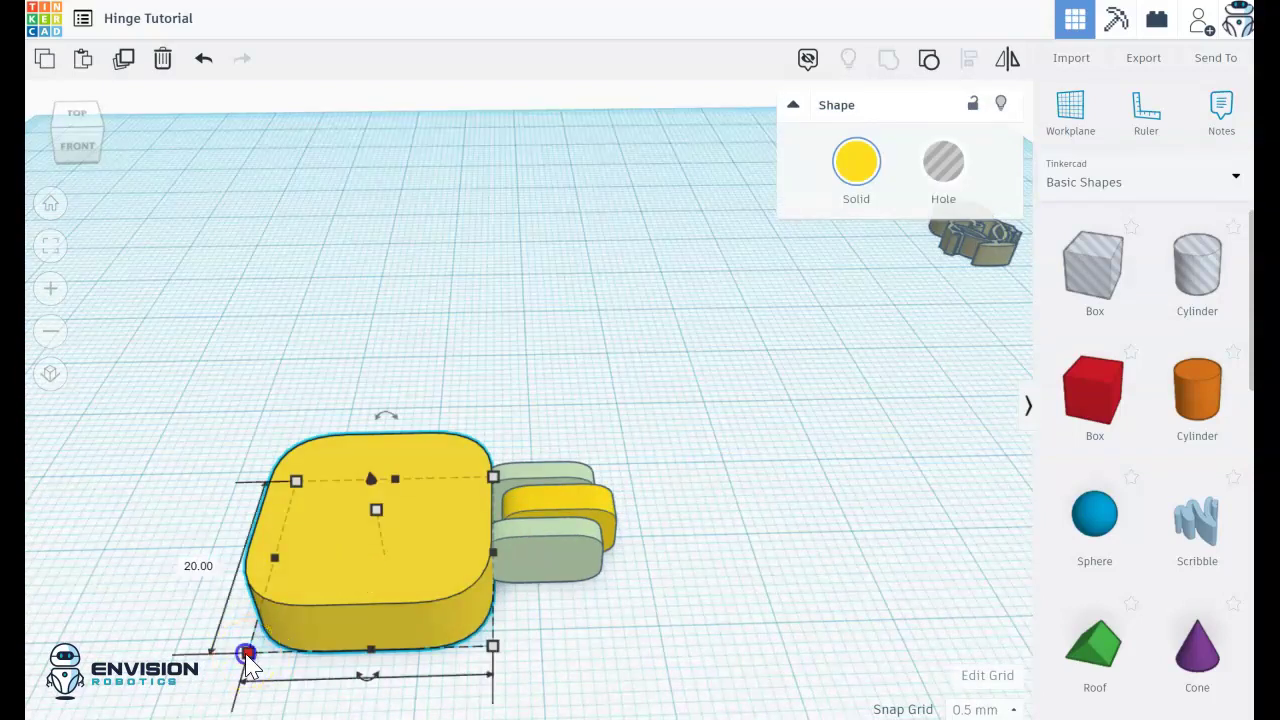
right_drag(590, 597, 411, 543)
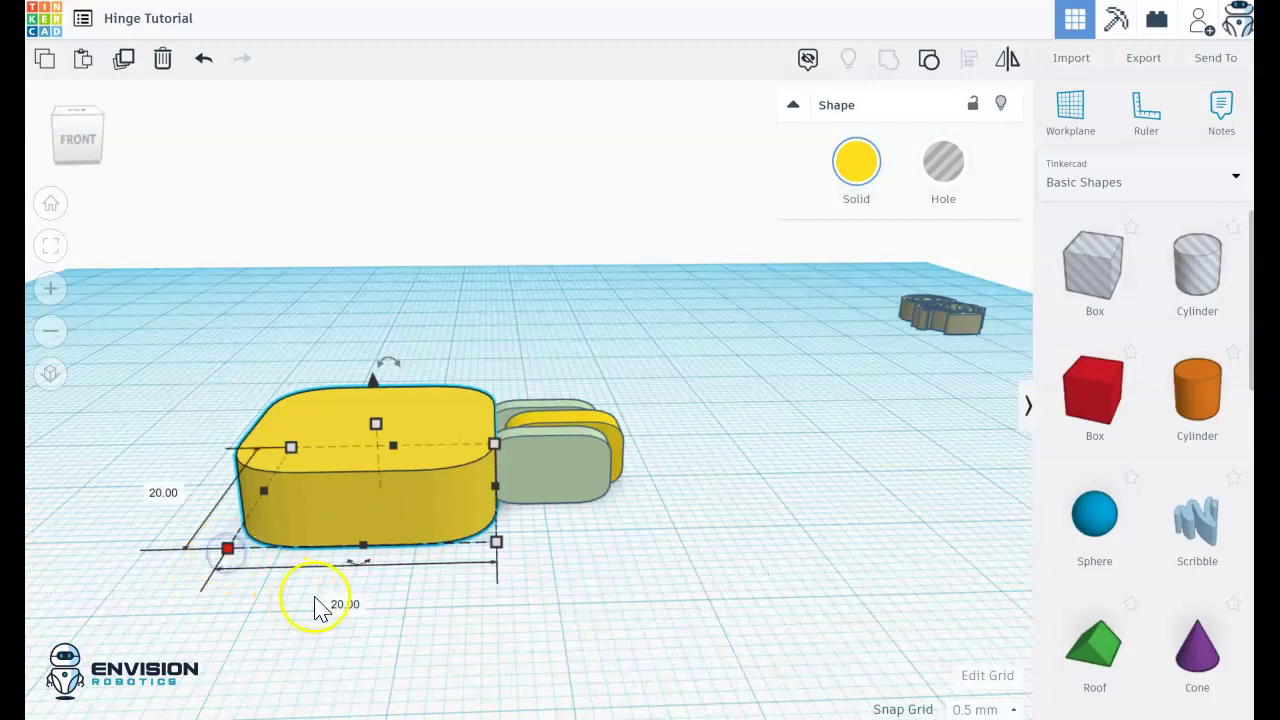
click(340, 601)
text(25)
key(Return)
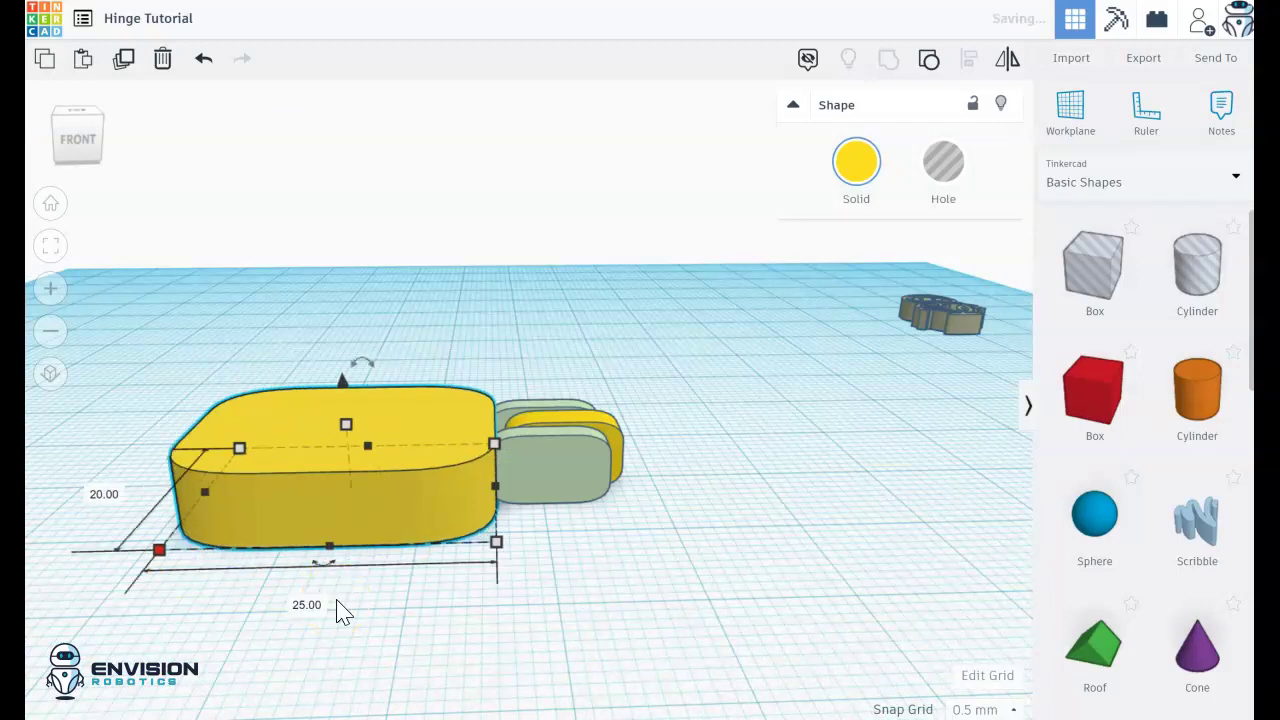
right_drag(654, 654, 657, 697)
click(914, 377)
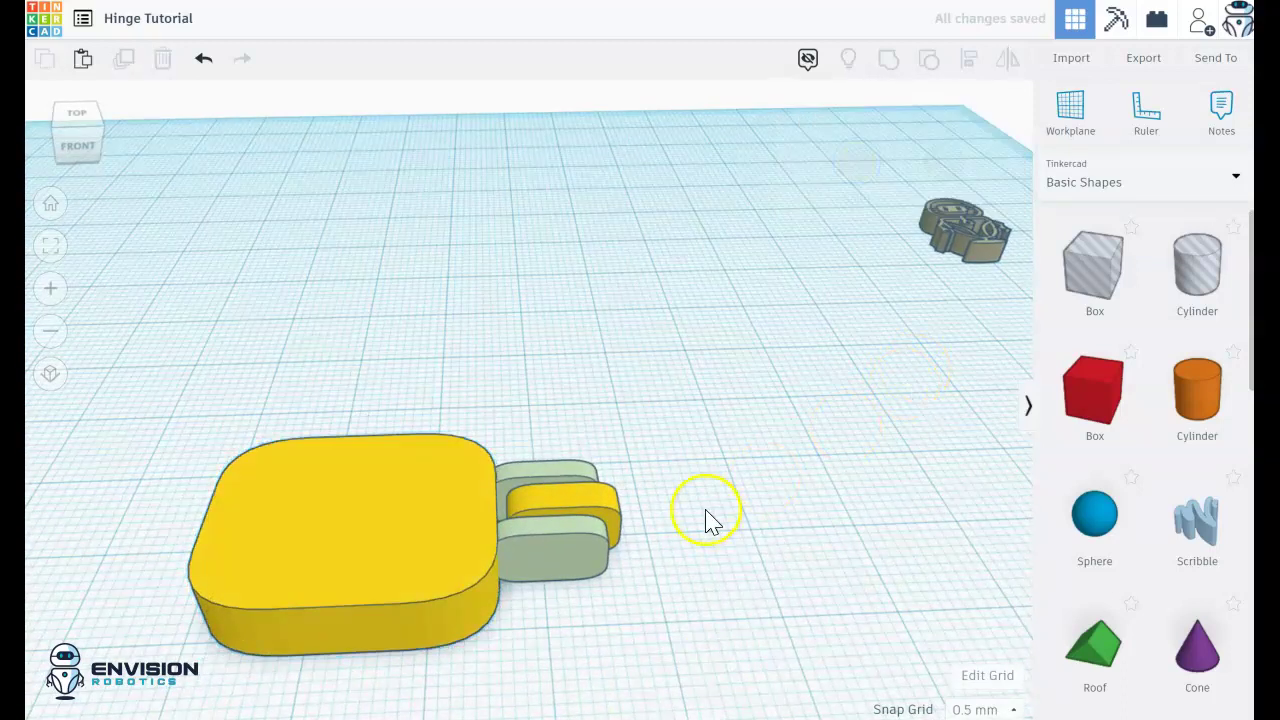
Step: Move the robot logo over to the large rounded yellow block and raise it above the workplane onto the block's top
drag(984, 240, 363, 638)
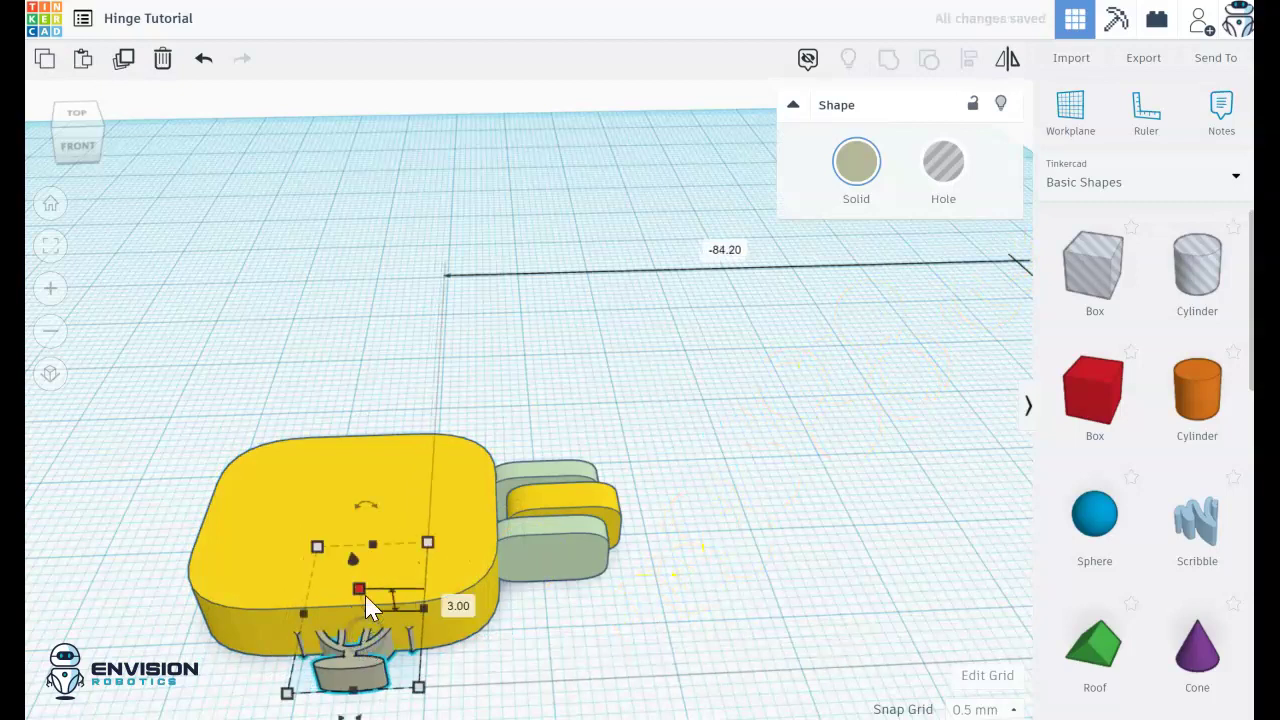
drag(353, 562, 348, 525)
mouse_move(606, 602)
right_down()
mouse_move(608, 540)
mouse_move(610, 605)
right_up()
click(363, 558)
drag(363, 558, 453, 562)
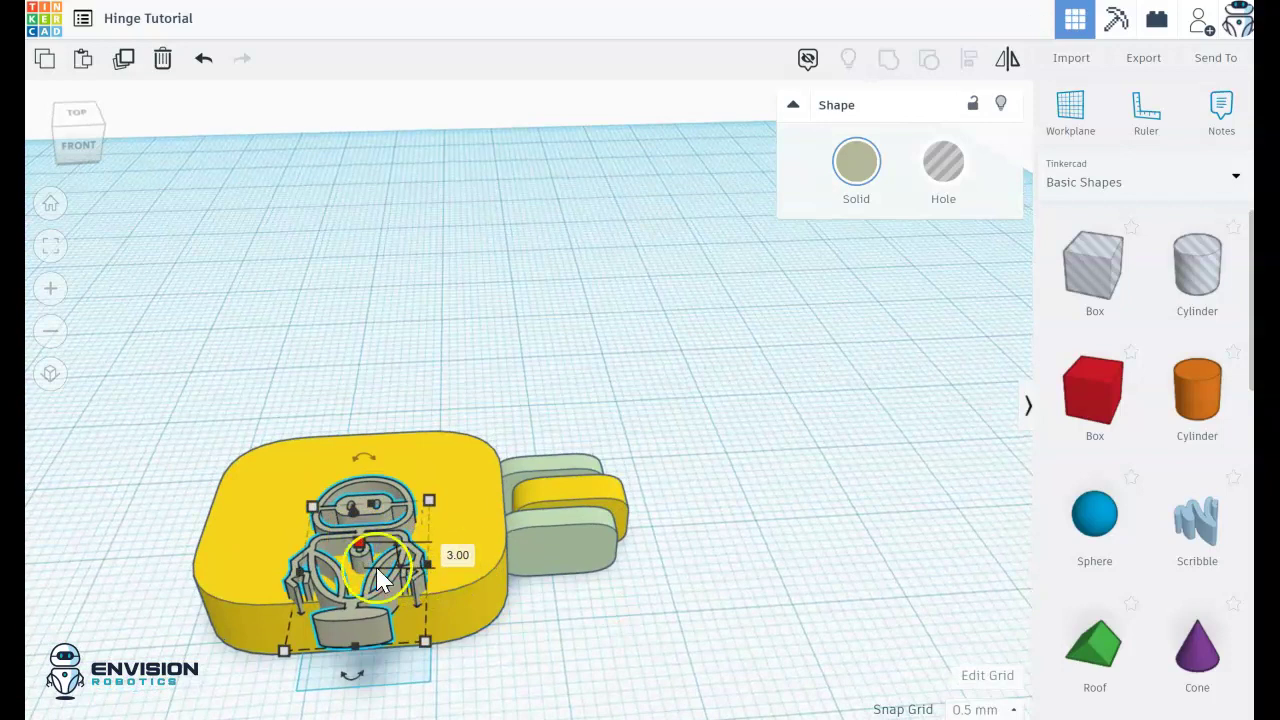
Step: Lower the robot logo by 1 mm so that it sits 4 mm above the workplane
mouse_move(352, 513)
mouse_down()
mouse_move(352, 528)
mouse_move(350, 485)
mouse_move(350, 513)
mouse_up()
key(ctrl+Down)
key(ctrl+Down)
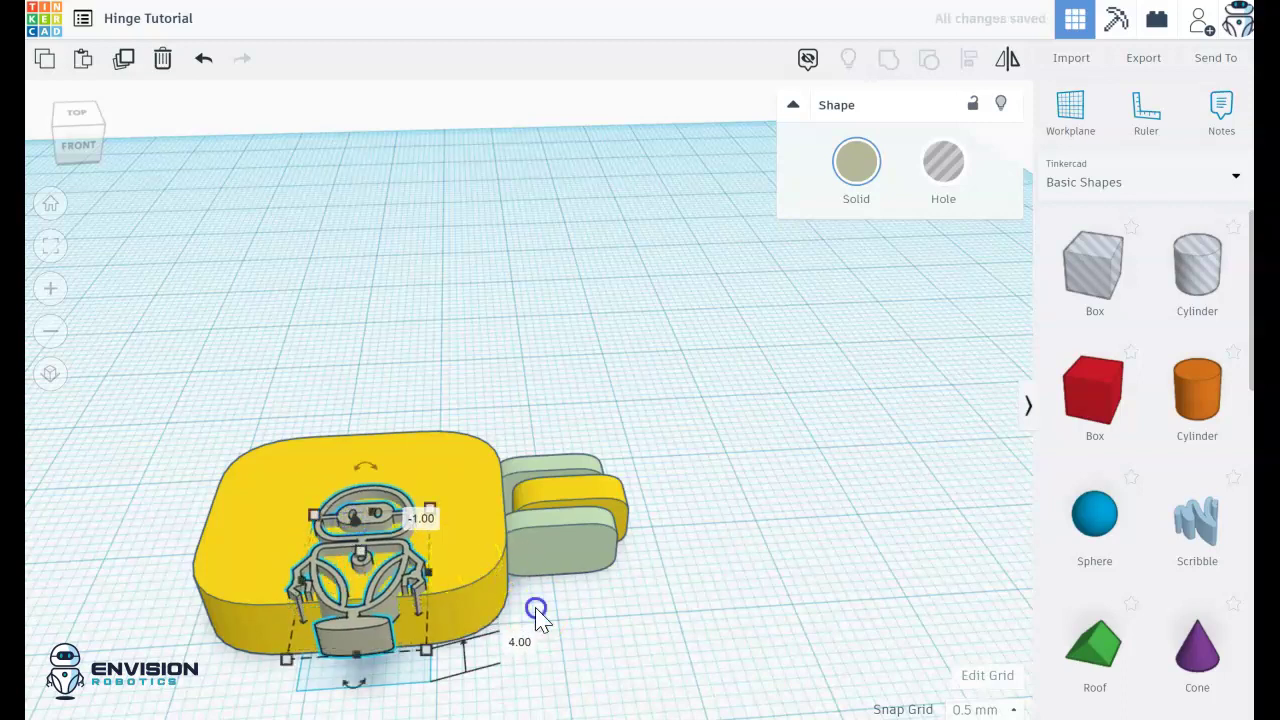
click(557, 672)
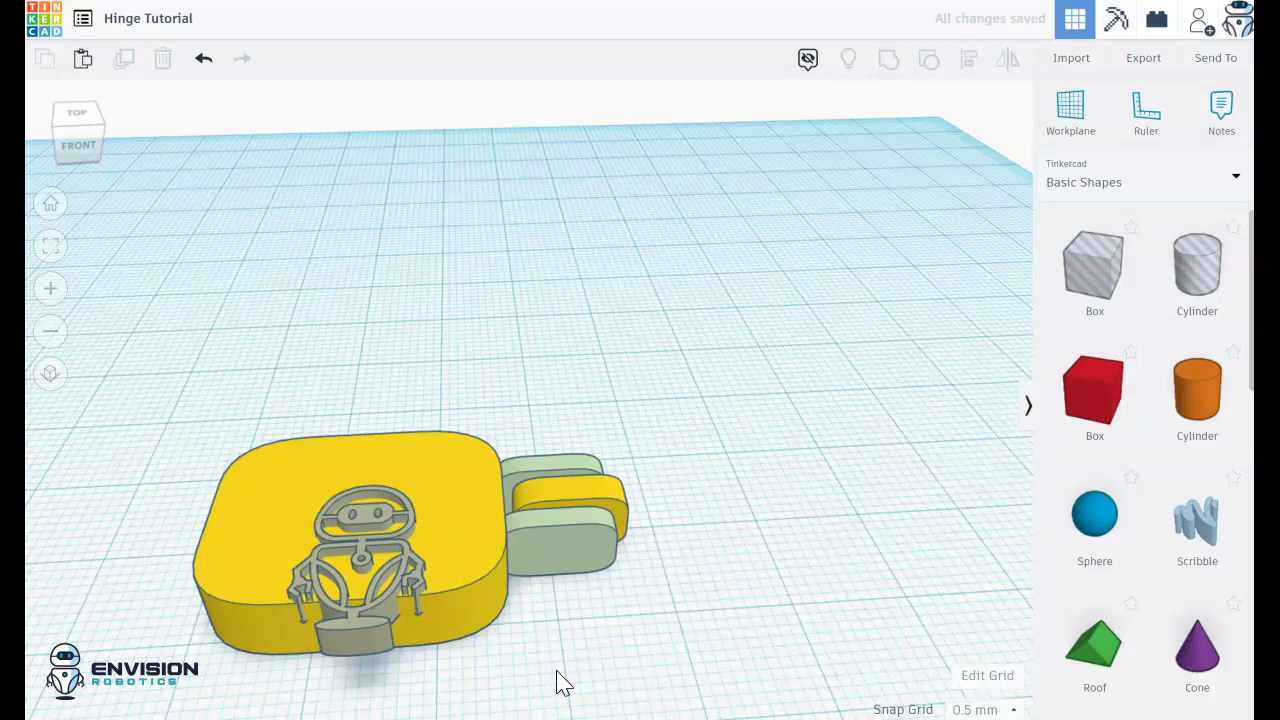
Step: Centre-align the robot logo and the large rounded yellow block in both horizontal directions
drag(494, 264, 431, 393)
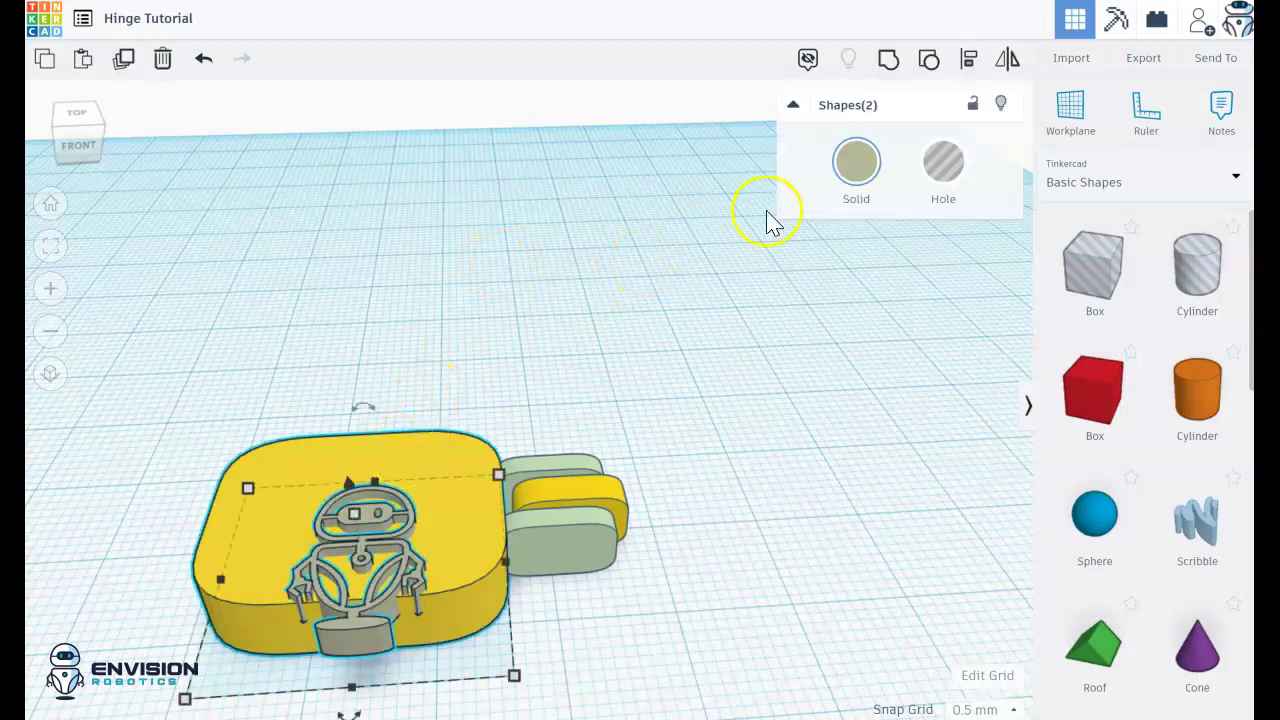
click(968, 58)
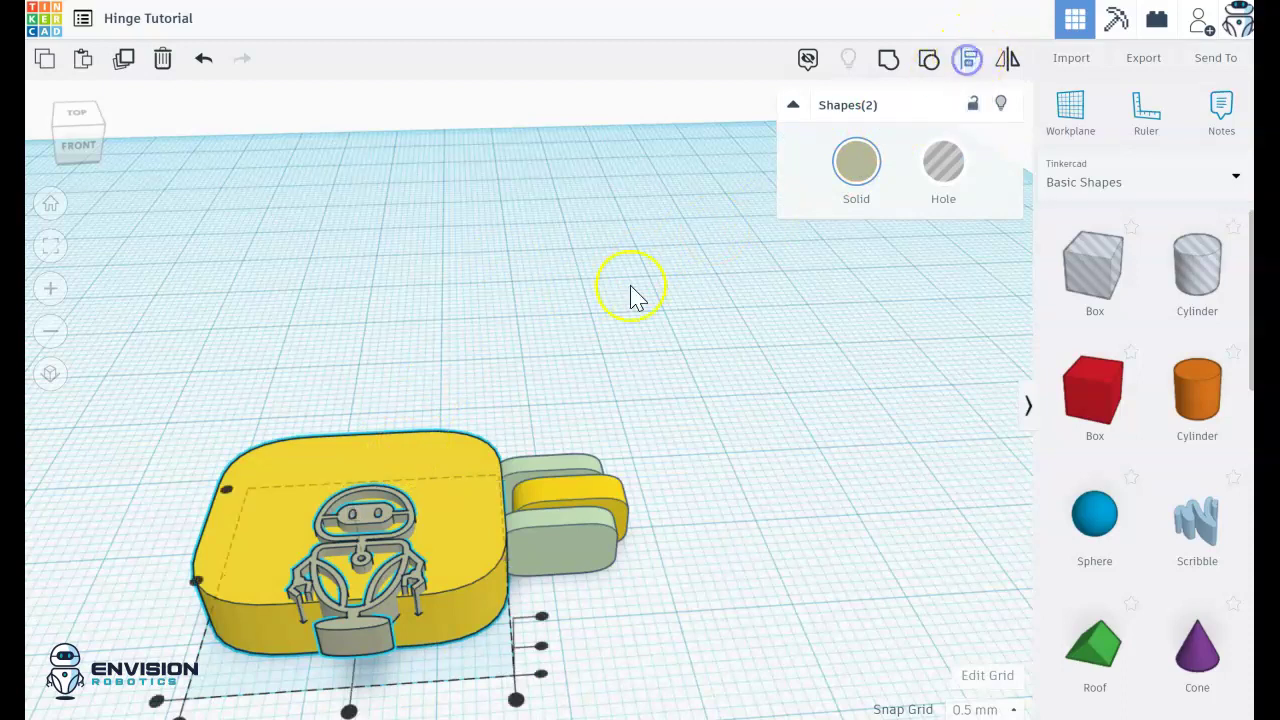
click(349, 710)
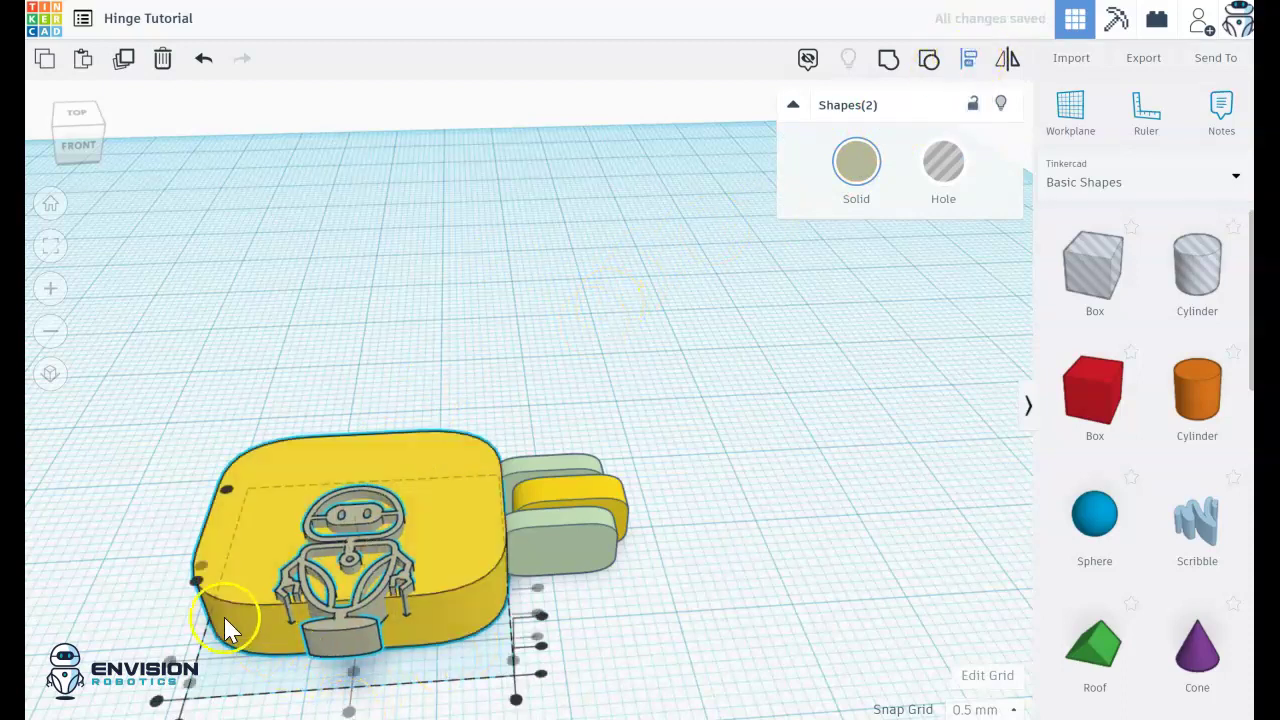
click(196, 582)
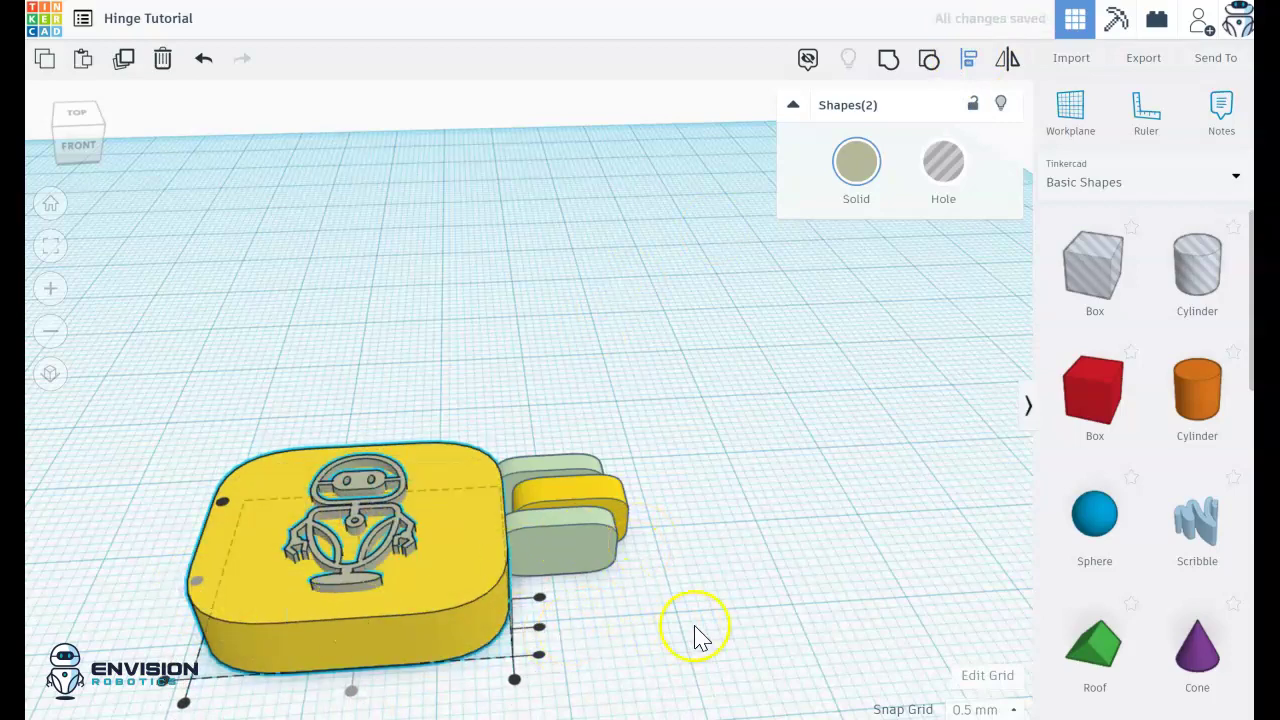
mouse_move(694, 629)
right_down()
mouse_move(703, 715)
mouse_move(680, 609)
mouse_move(694, 626)
right_up()
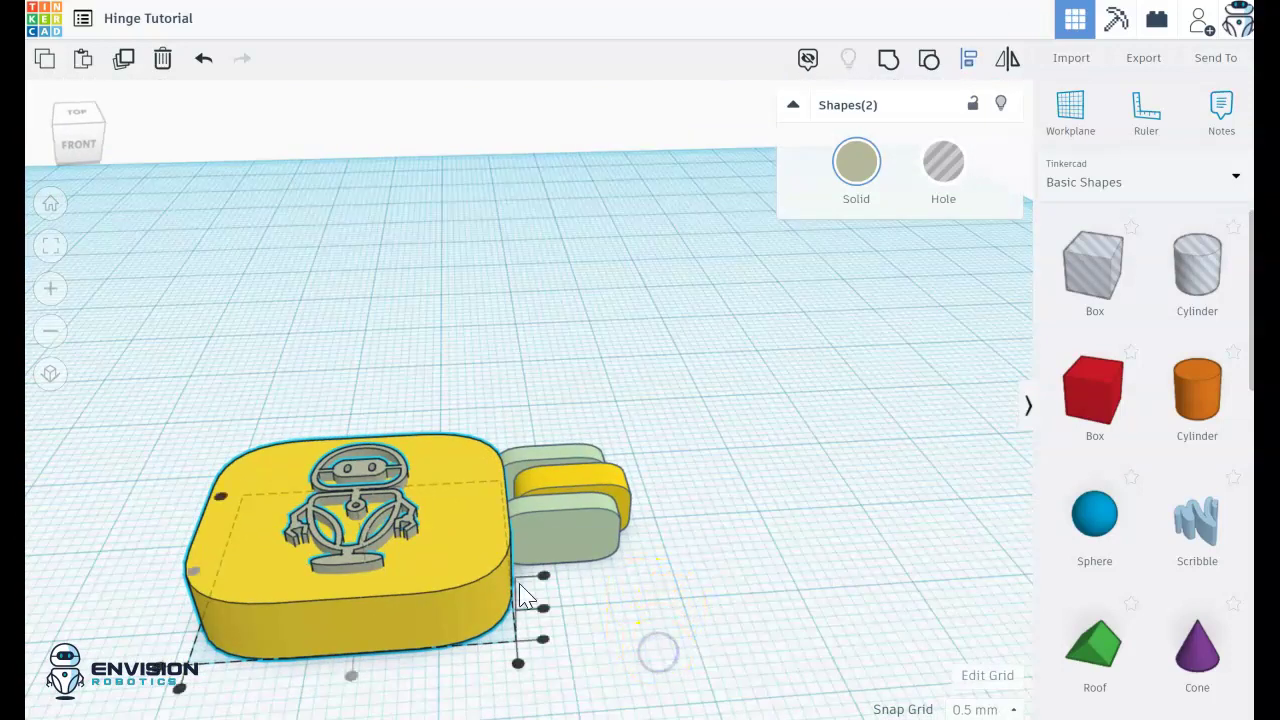
Step: Centre-align the hinge group front to back with the large yellow block and its robot logo
drag(659, 656, 119, 338)
click(968, 58)
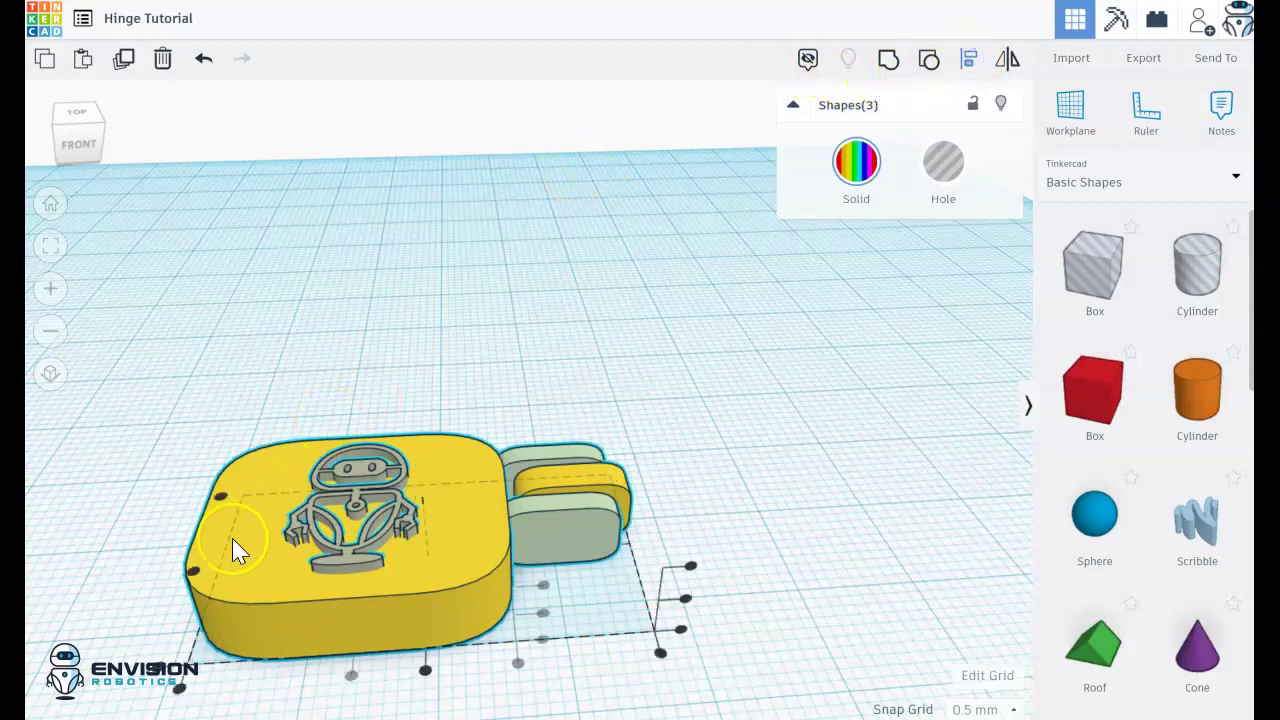
click(193, 577)
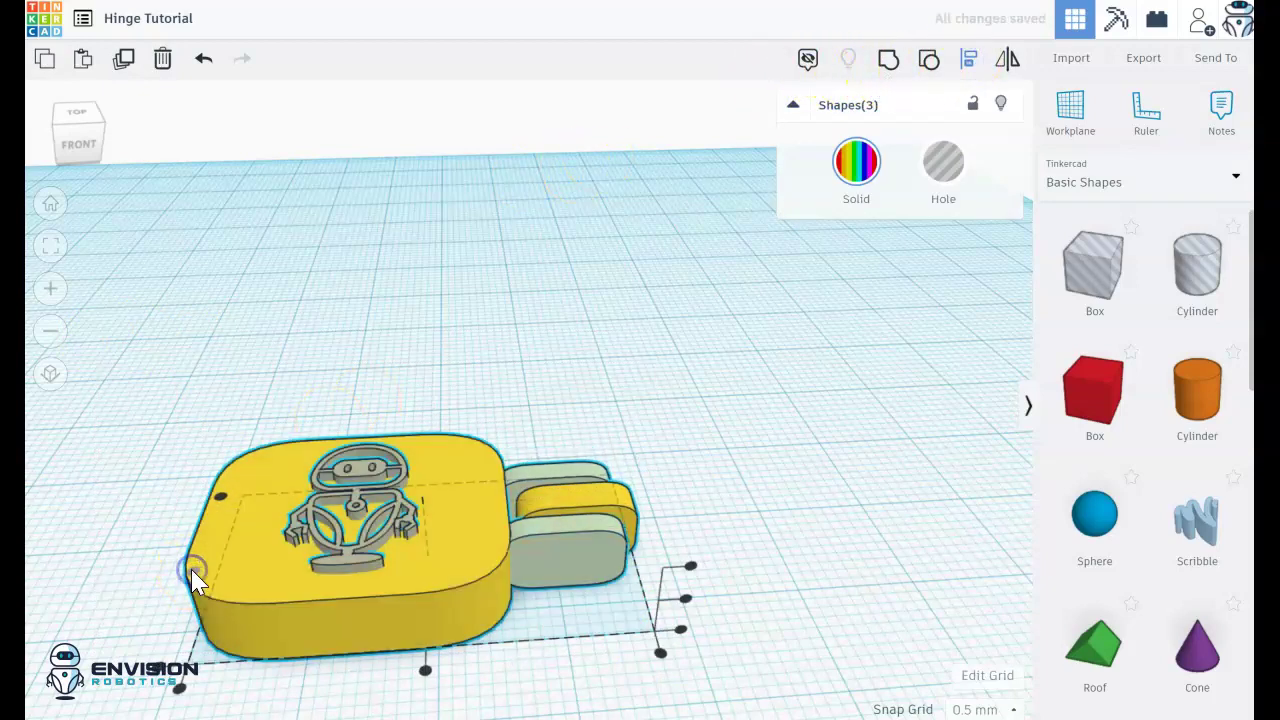
click(686, 509)
right_drag(686, 509, 677, 480)
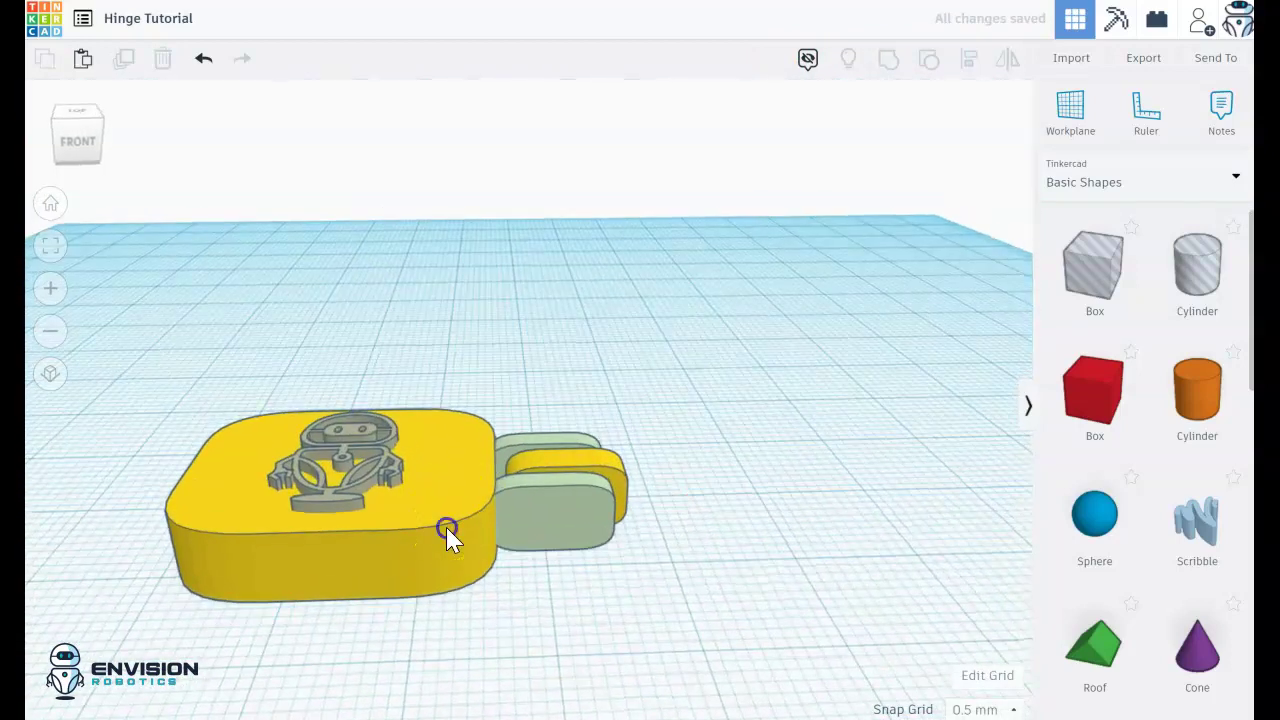
Step: Turn the large rounded block under the robot logo into a hole to inspect its hinge contact, and restore it to solid
click(446, 527)
click(938, 160)
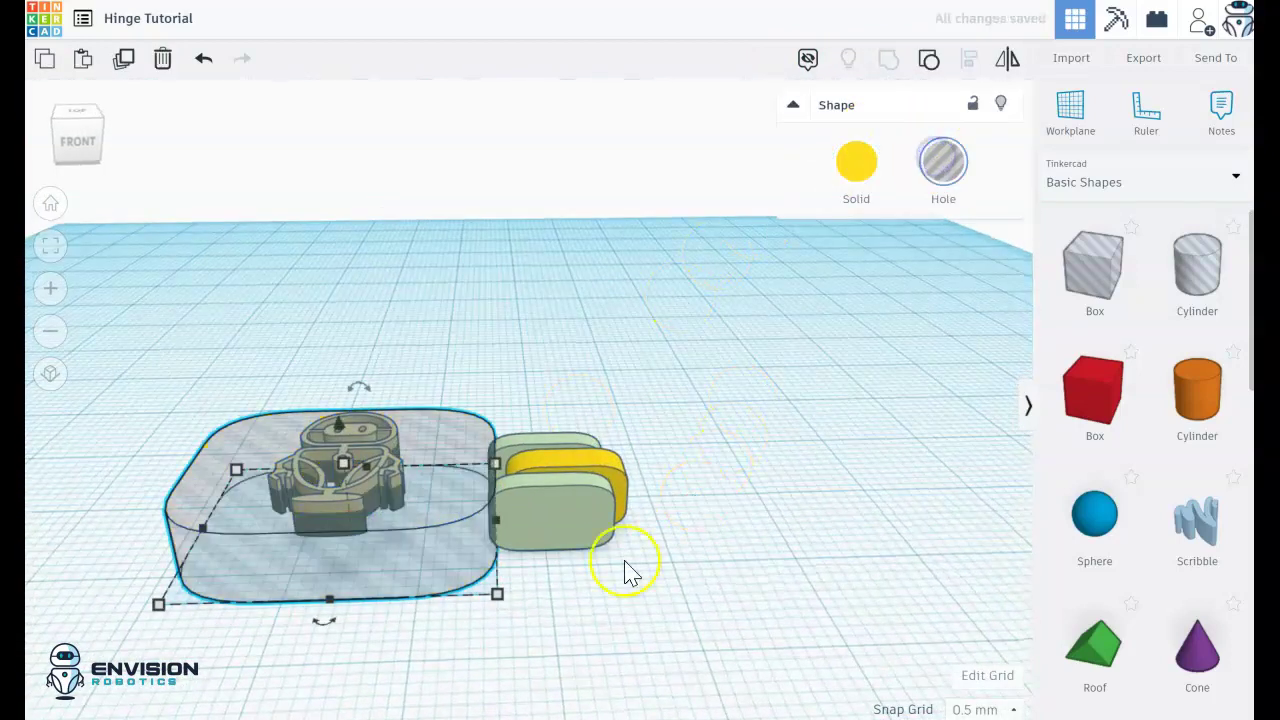
mouse_move(654, 571)
right_down()
mouse_move(666, 509)
mouse_move(666, 580)
right_up()
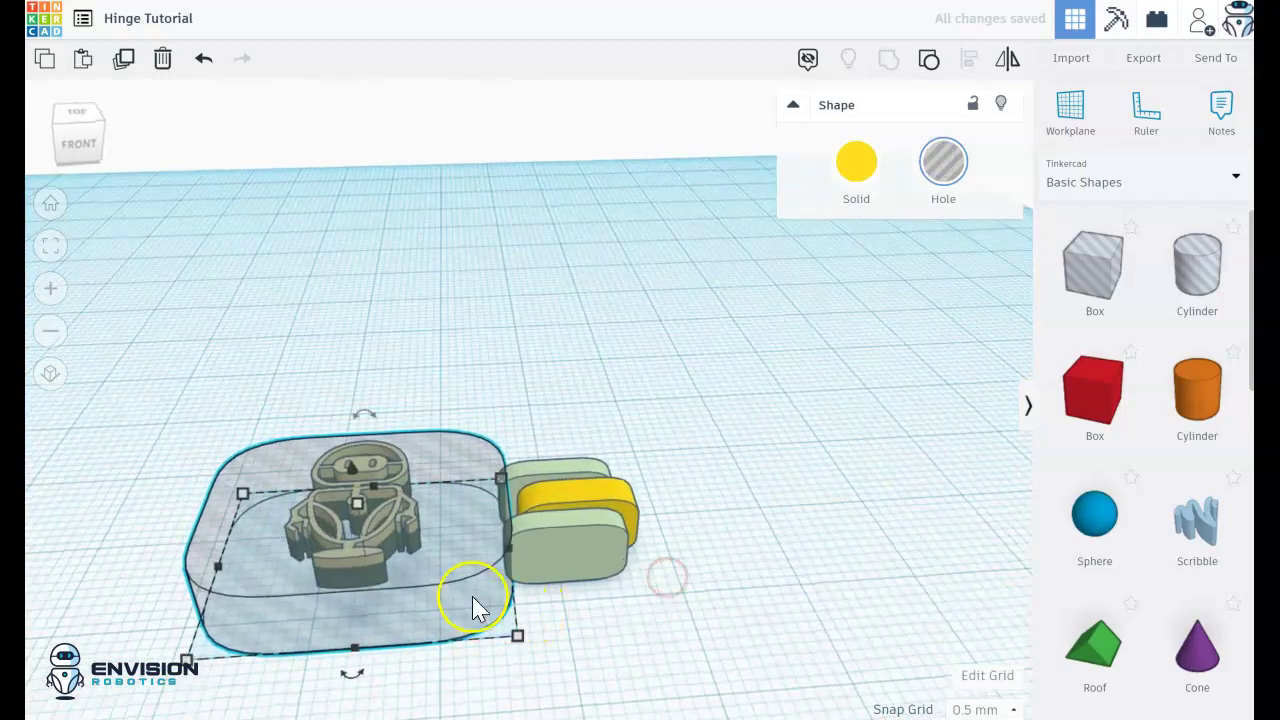
click(700, 432)
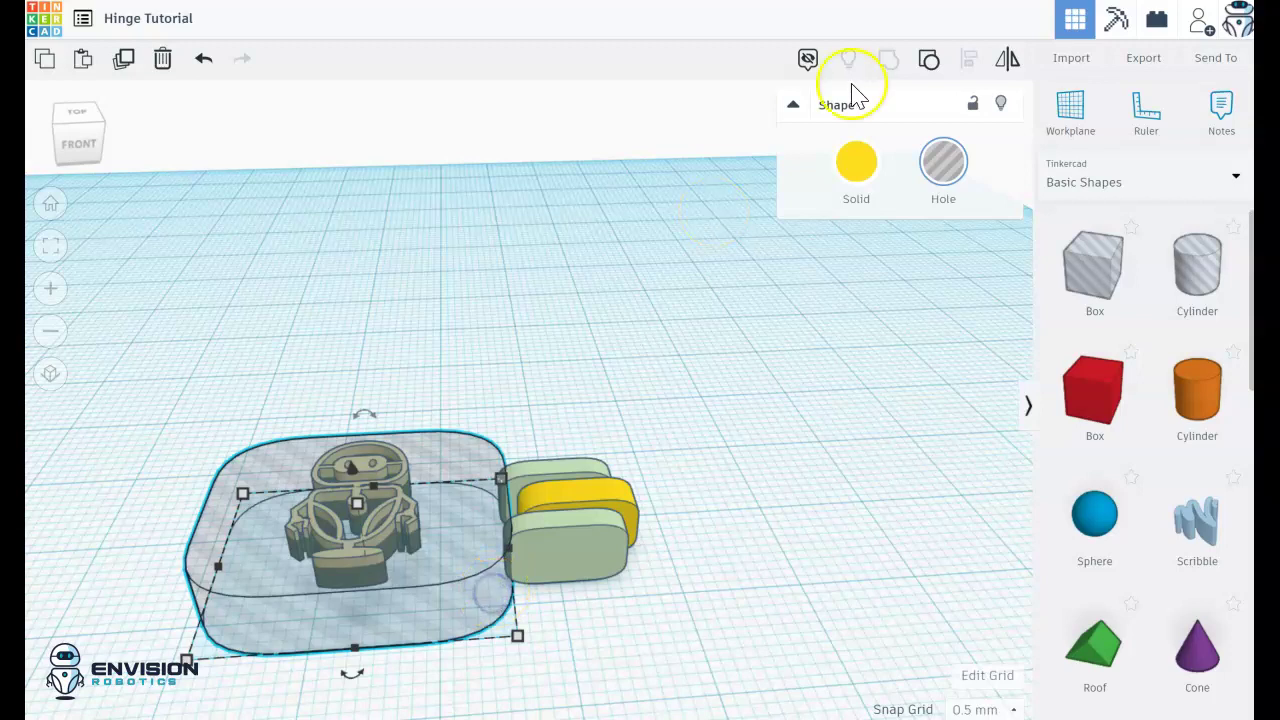
click(854, 160)
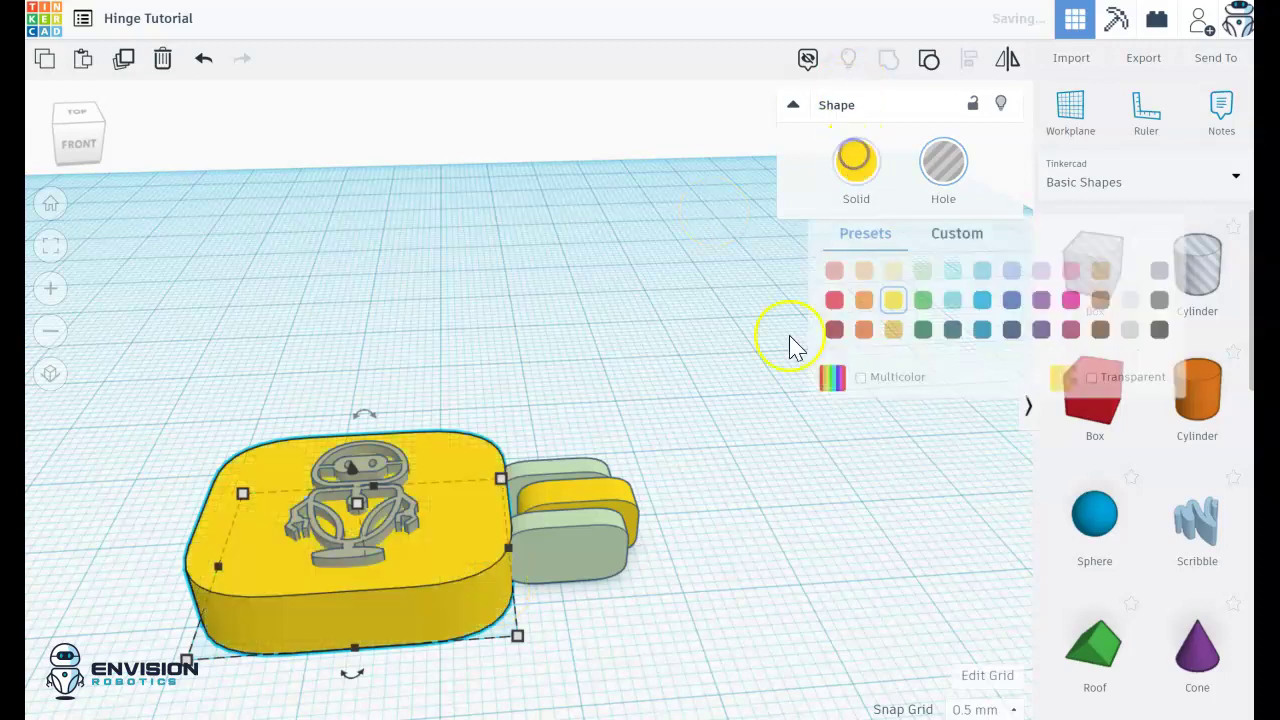
click(752, 510)
Step: Duplicate the logo's rounded yellow block and move the copy along the hinge's length to the hinge's free end
right_drag(717, 594, 655, 637)
click(430, 556)
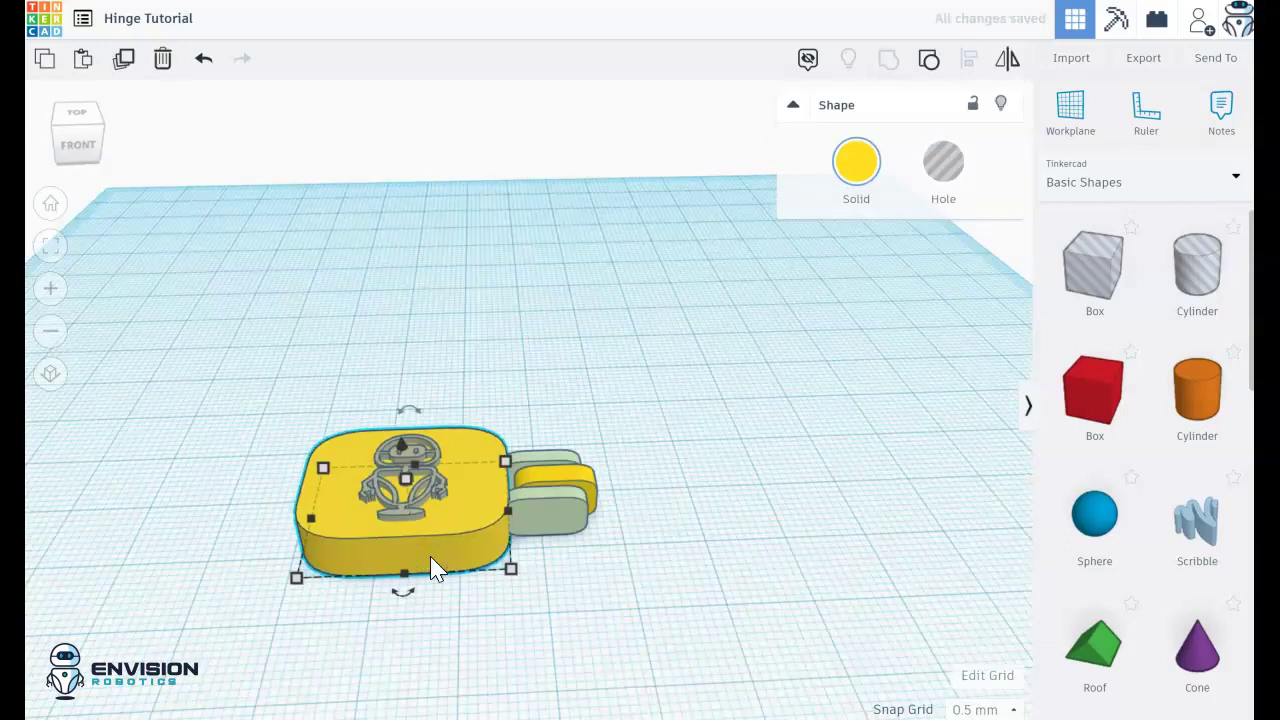
key(Right)
key(Right)
key(Right)
key(Right)
key(Right)
key(Right)
key(Right)
key(Right)
key(Right)
key(Right)
key(Right)
key(Right)
key(Right)
key(Right)
key(Right)
key(Right)
key(Right)
key(Right)
key(Right)
key(Right)
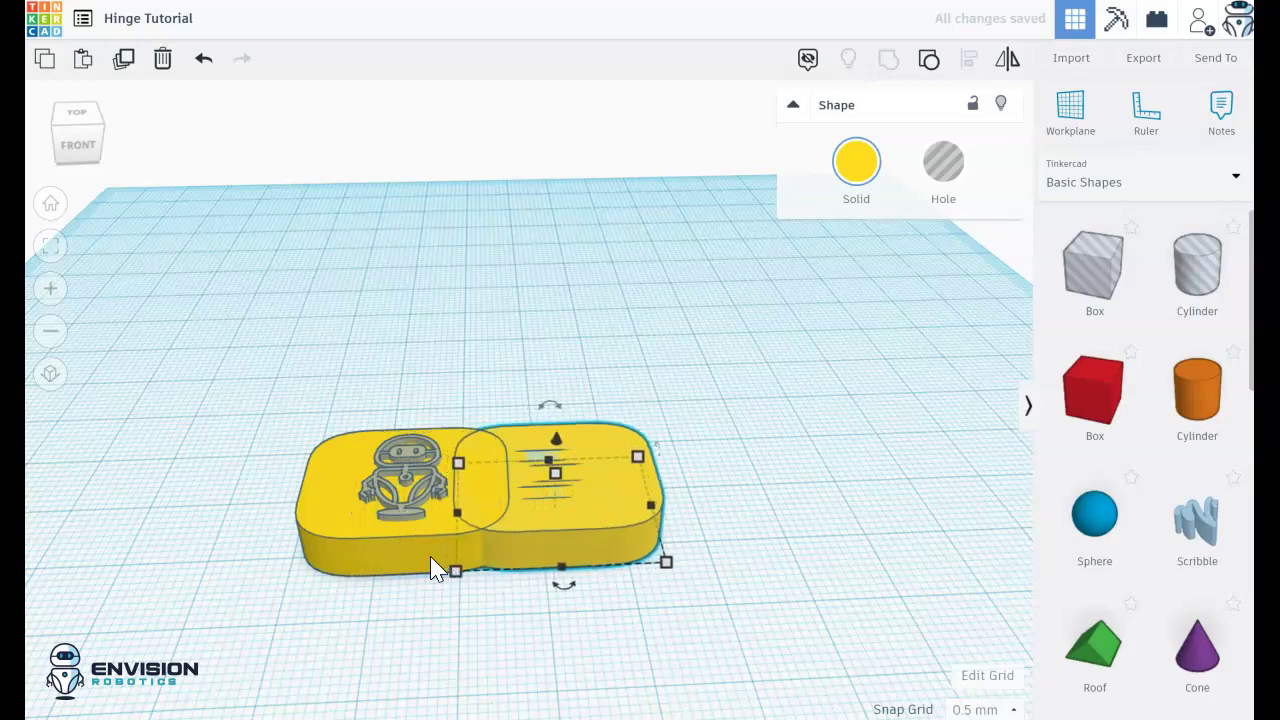
key(Right)
key(Right)
key(Right)
key(Right)
key(Right)
key(Right)
key(Right)
key(Right)
key(Right)
key(Right)
key(Right)
key(Right)
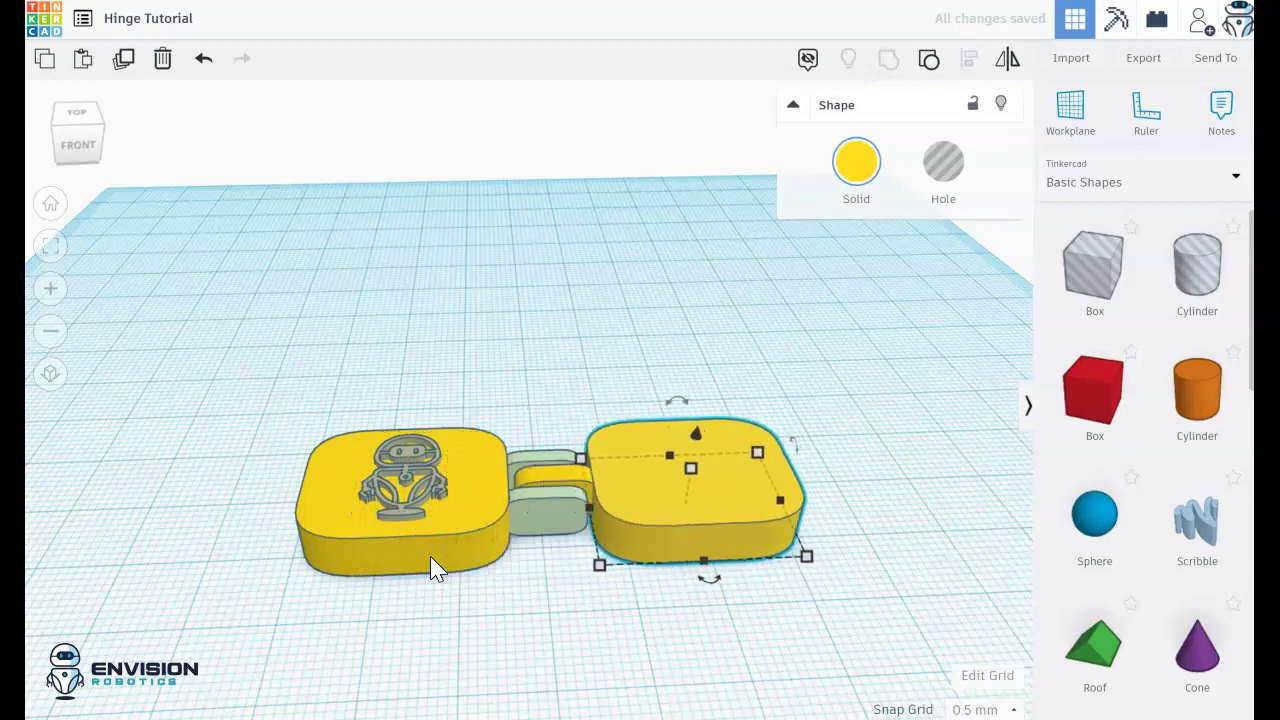
Step: Turn the copied block into a hole and nudge it slightly towards the hinge using a 0.25 mm snap grid
mouse_move(586, 643)
right_down()
mouse_move(551, 582)
mouse_move(580, 623)
right_up()
click(946, 166)
scroll(775, 552, up, 4)
mouse_move(541, 678)
right_down()
mouse_move(486, 643)
mouse_move(503, 620)
mouse_move(535, 668)
right_up()
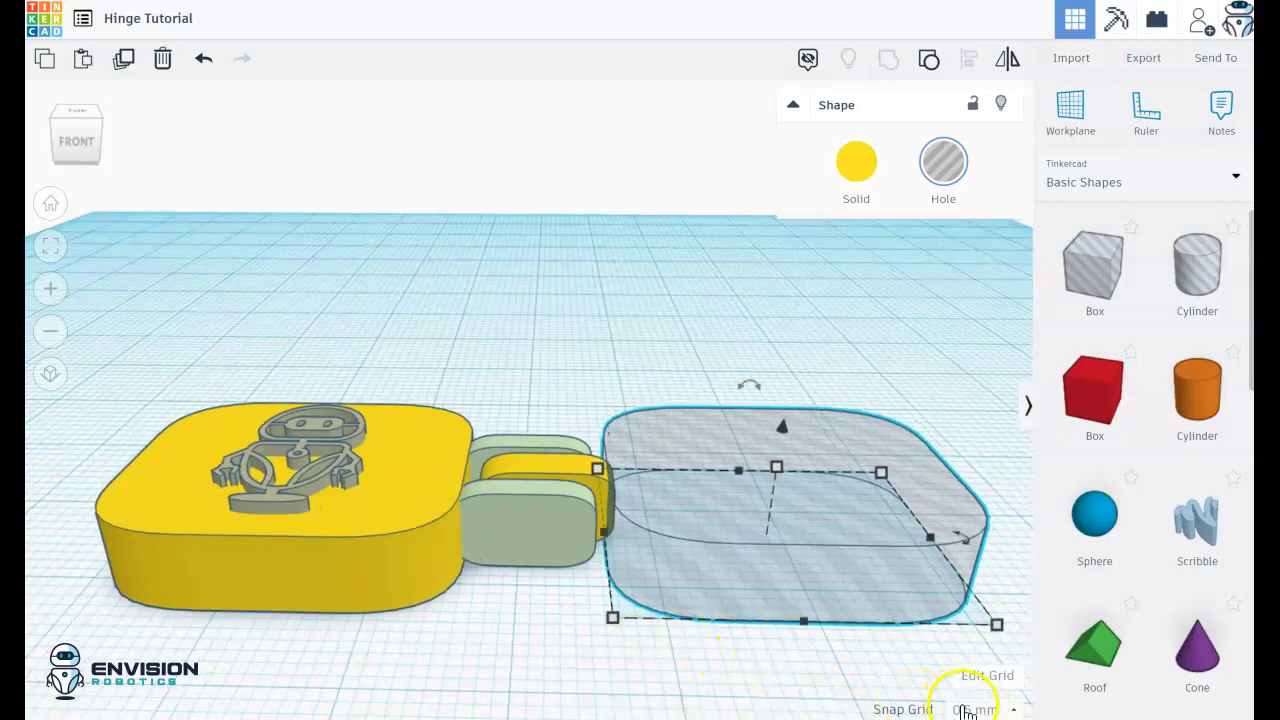
click(968, 710)
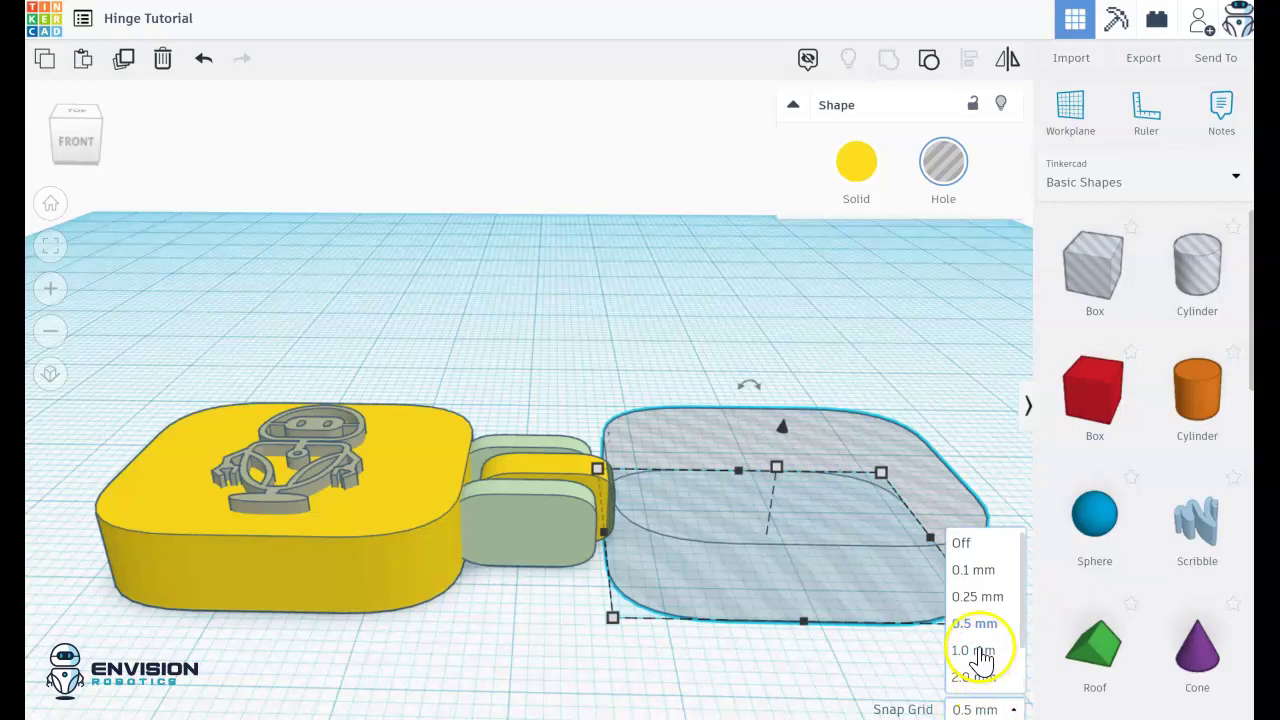
click(975, 597)
click(595, 672)
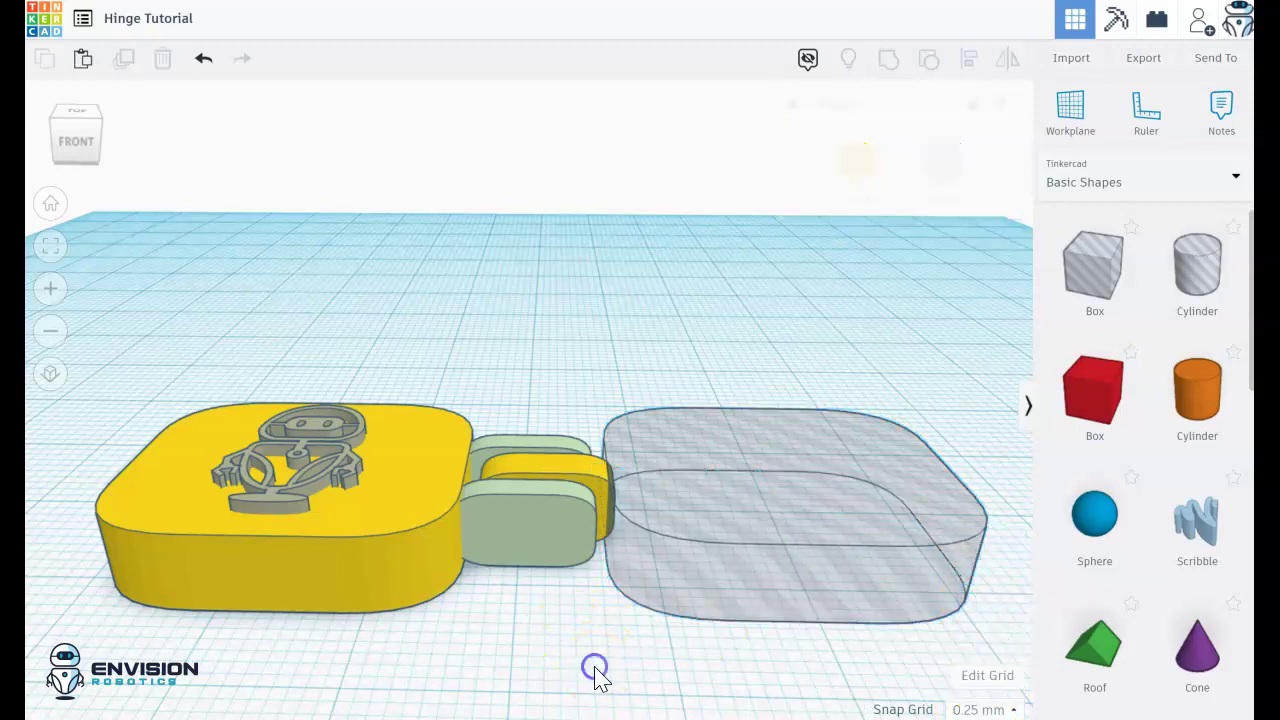
click(709, 580)
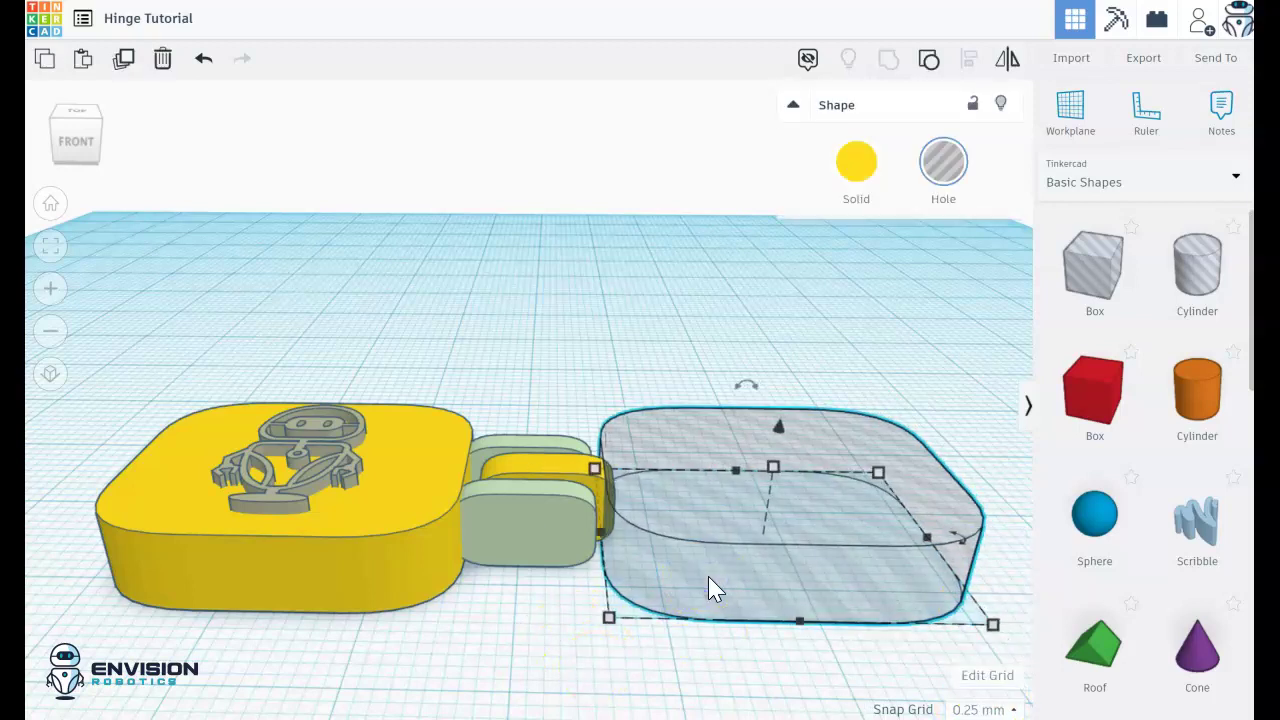
Step: Inspect where the copied block meets the hinge from several angles and restore the block to solid
click(660, 673)
right_drag(654, 671, 655, 615)
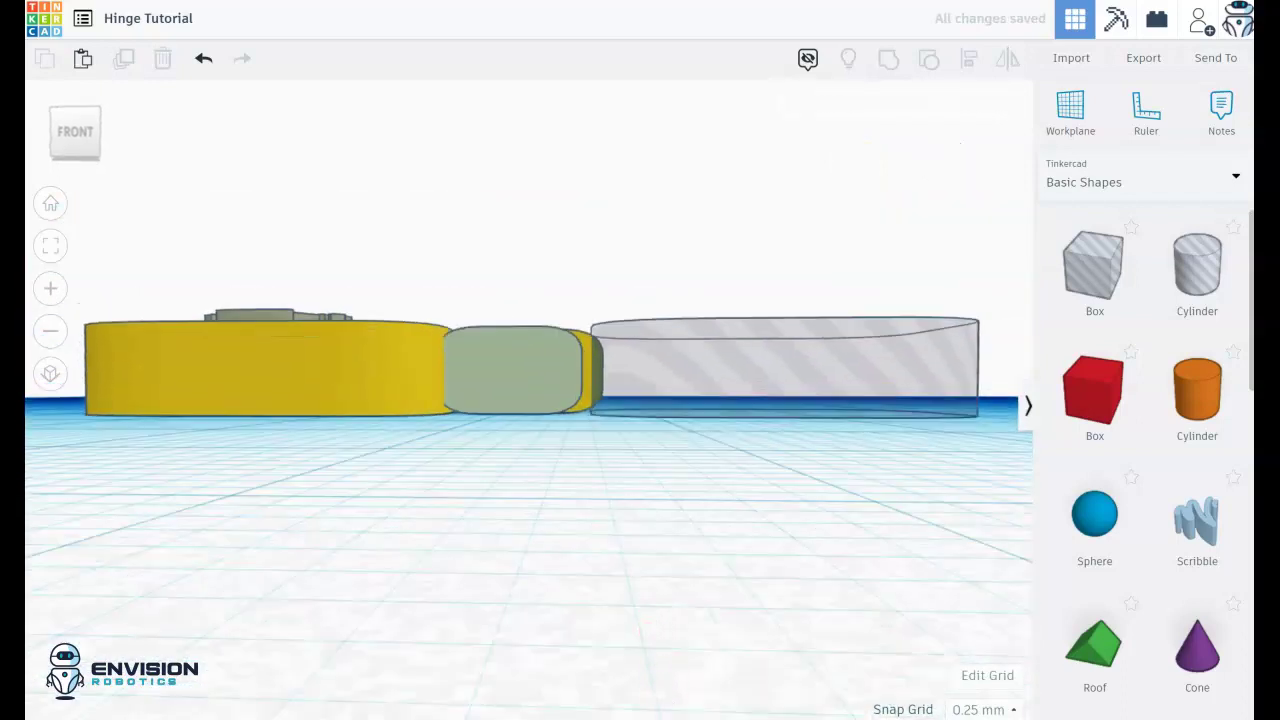
right_drag(637, 605, 734, 595)
click(734, 593)
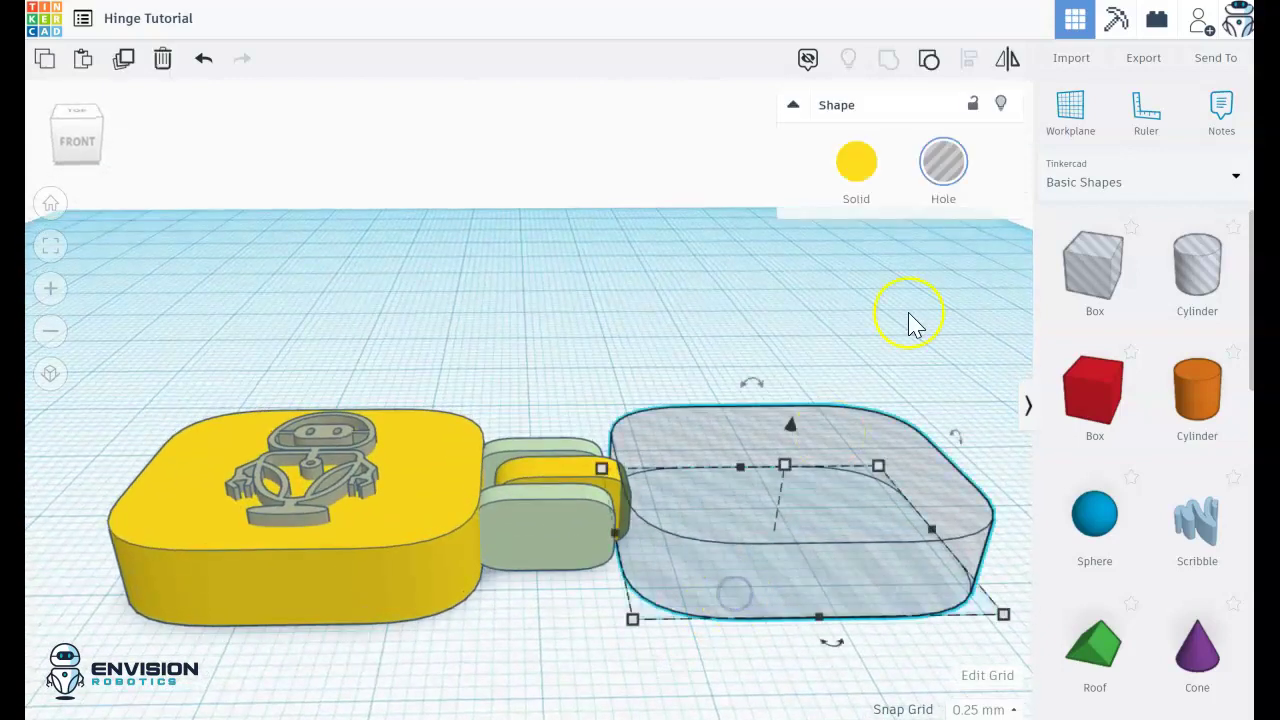
click(855, 165)
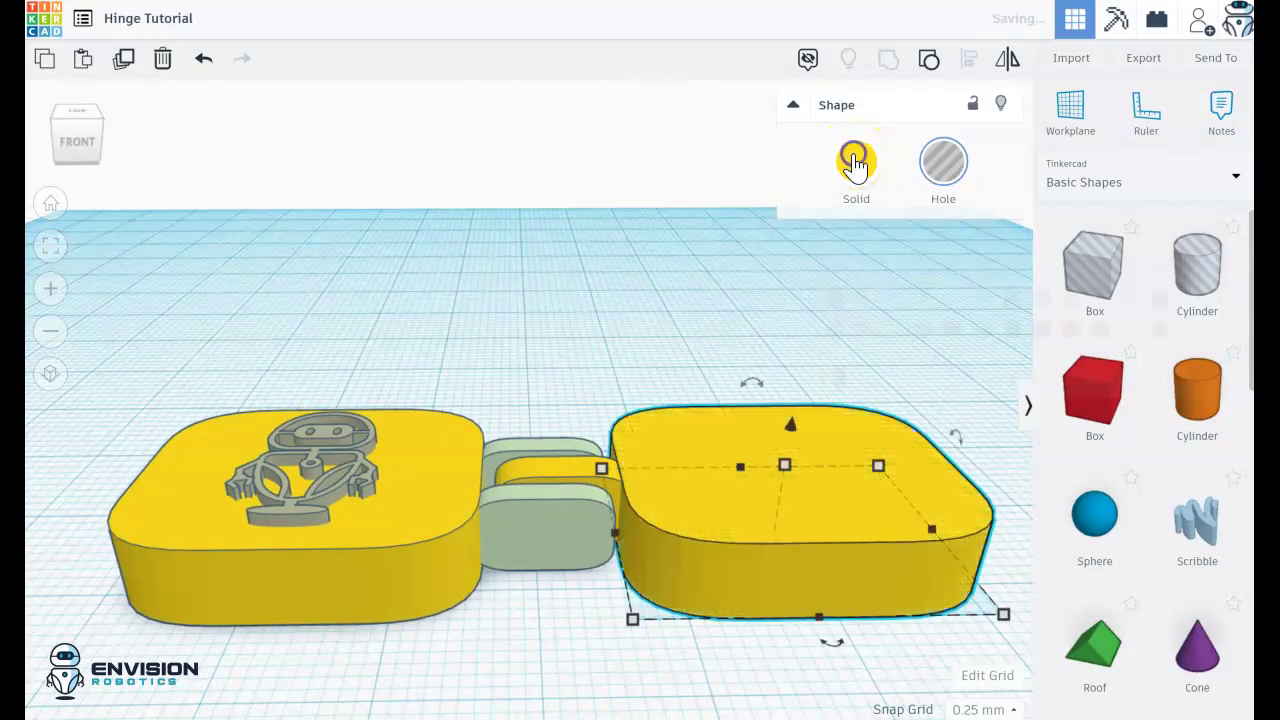
Step: Place a cylinder hole on the plain yellow block and set its length and width to 15 mm
click(563, 594)
right_drag(620, 600, 618, 598)
drag(1187, 293, 704, 521)
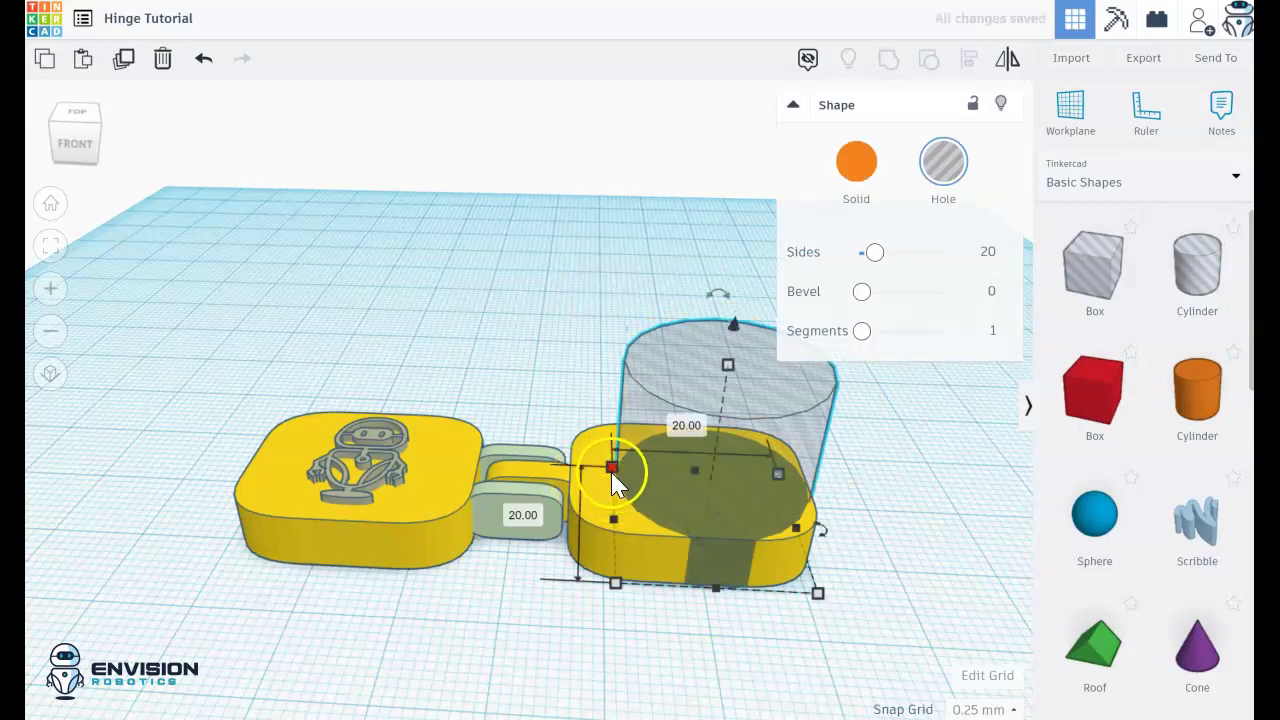
click(514, 514)
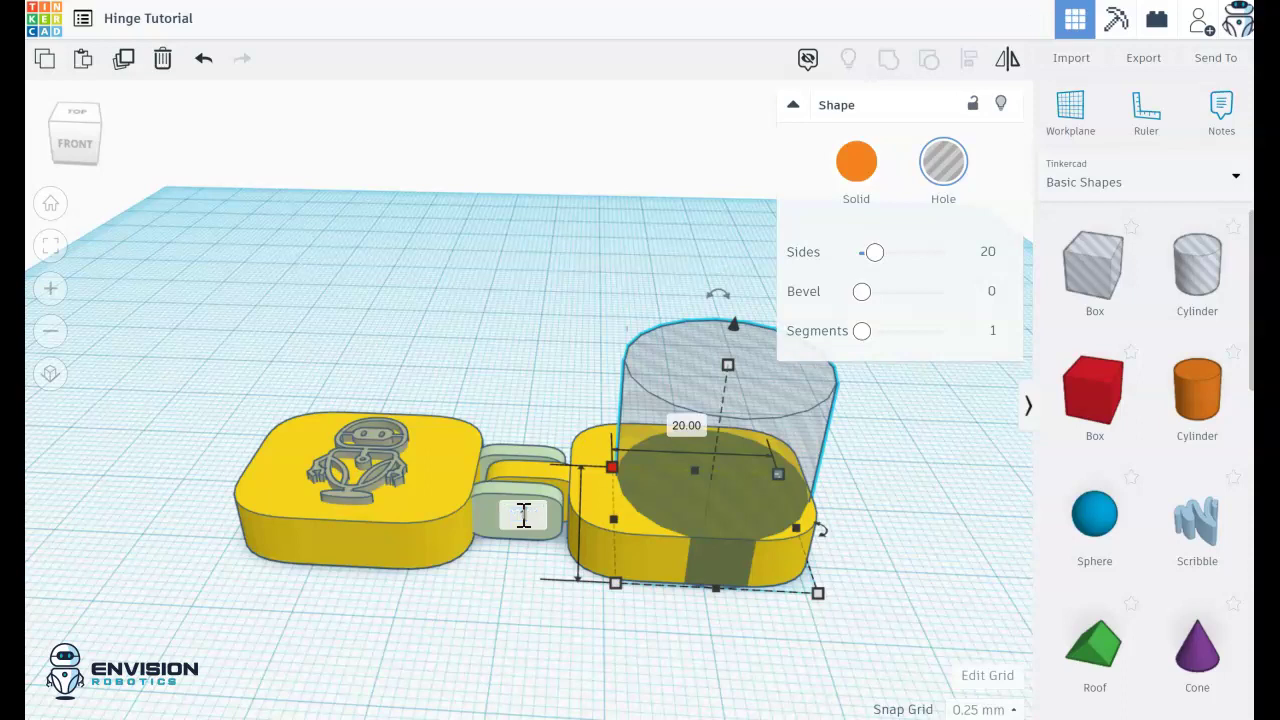
key(Return)
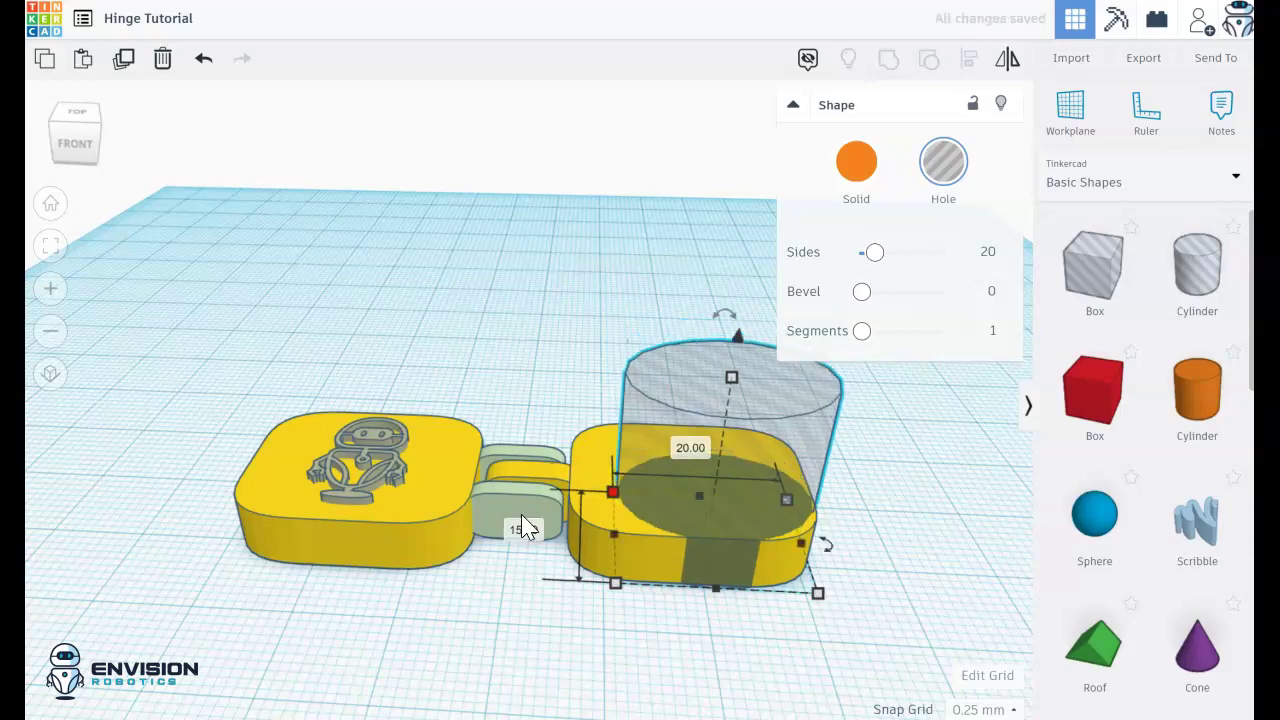
click(684, 450)
text(15)
key(Return)
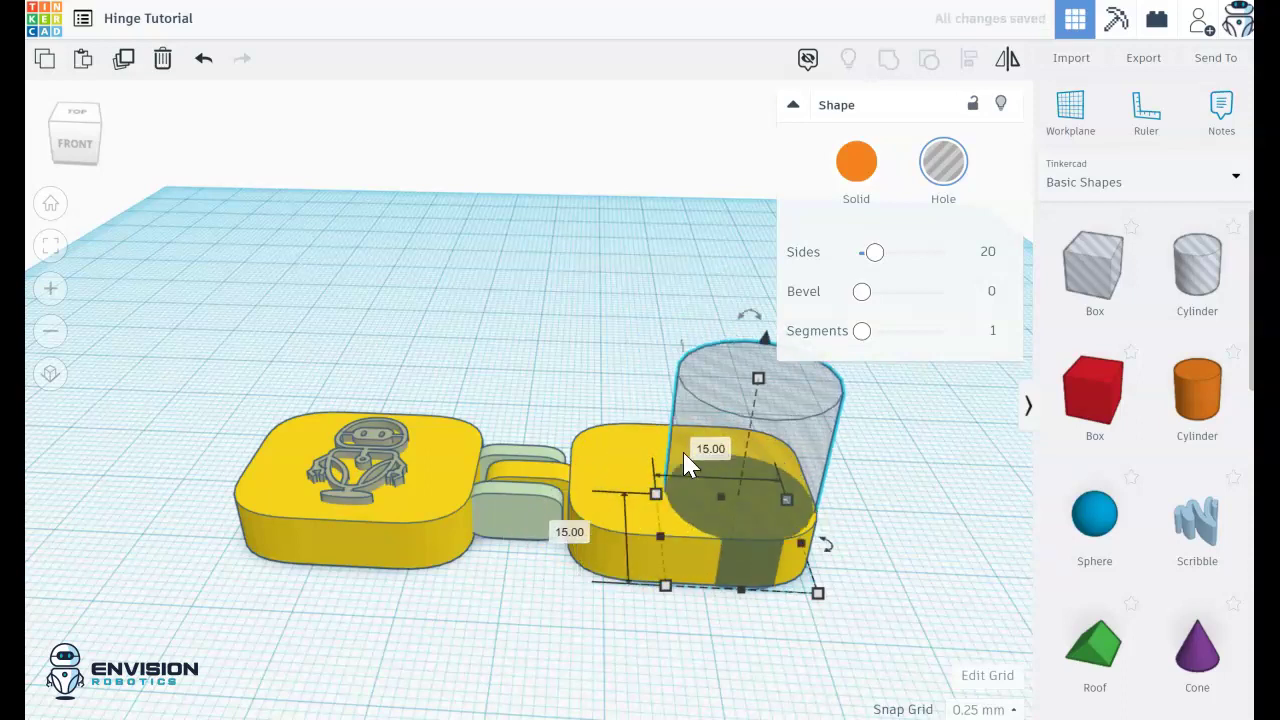
Step: Centre-align the cylinder hole with the plain yellow block in both horizontal directions
click(613, 538)
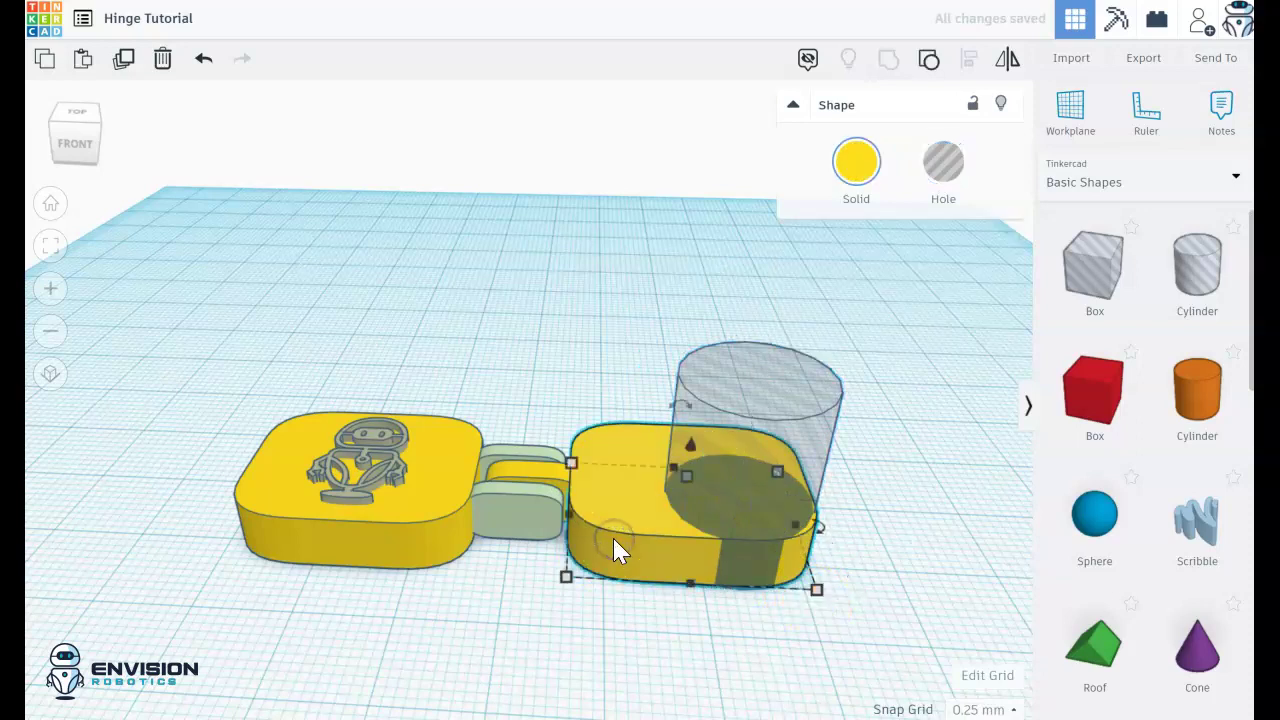
shift+click(770, 440)
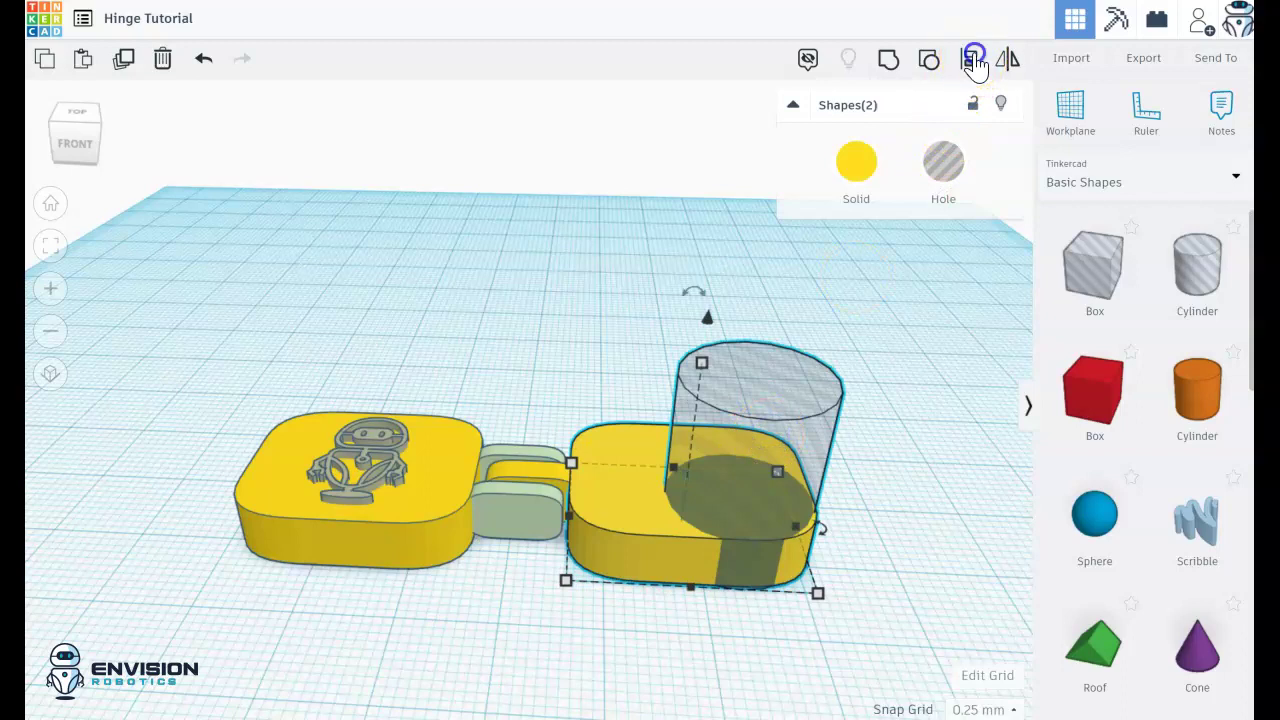
click(969, 58)
click(694, 606)
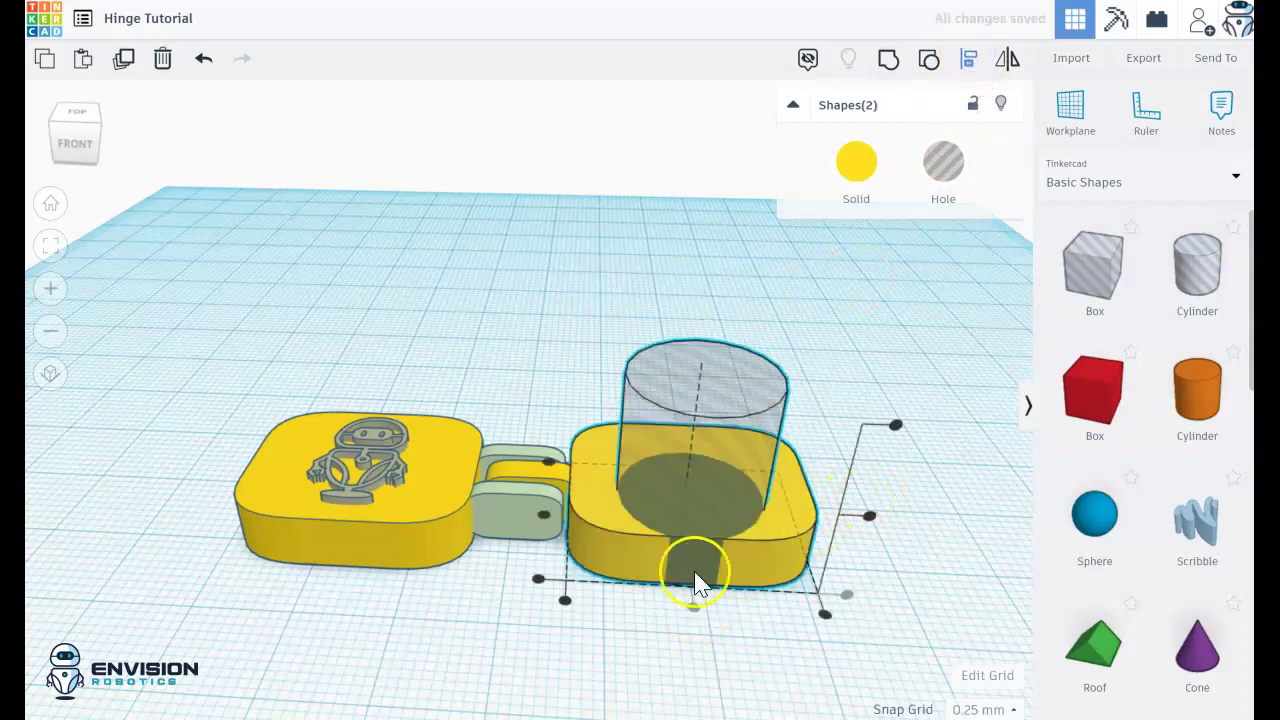
click(543, 516)
click(712, 628)
Step: Centre-align both blocks, the hinge, the robot logo and the cylinder hole front to back
drag(837, 627, 235, 318)
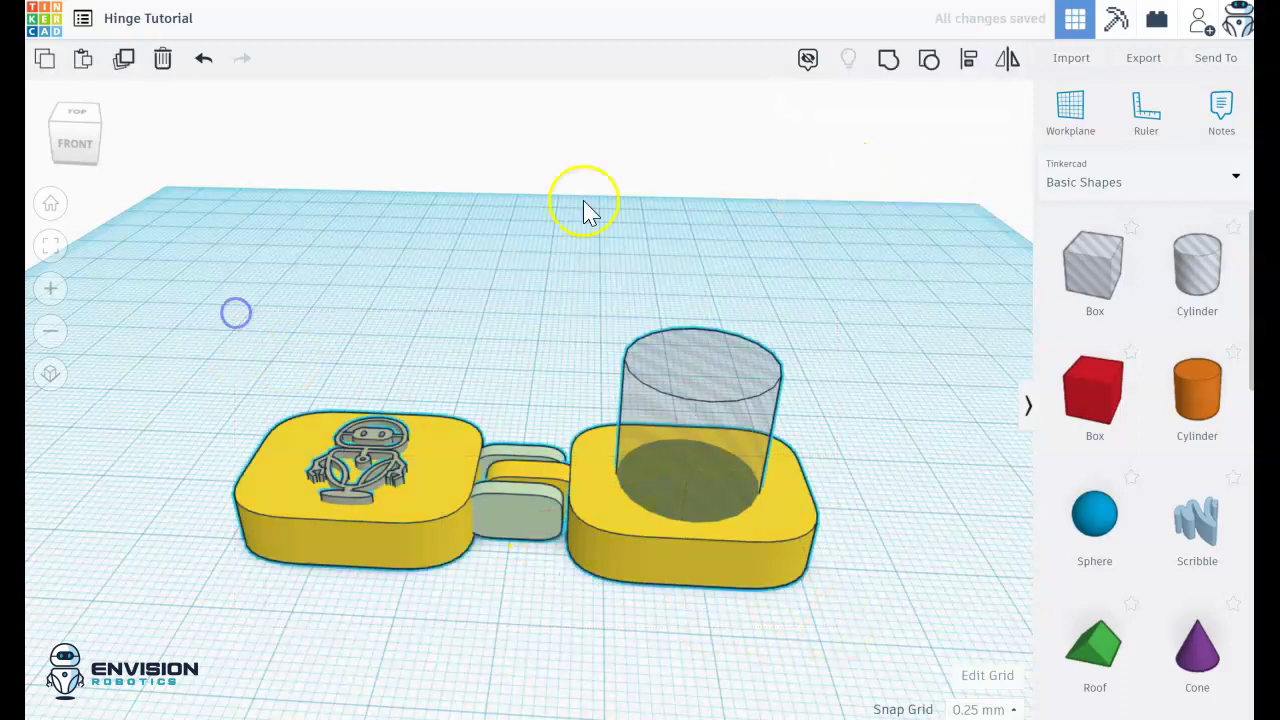
click(973, 60)
click(238, 500)
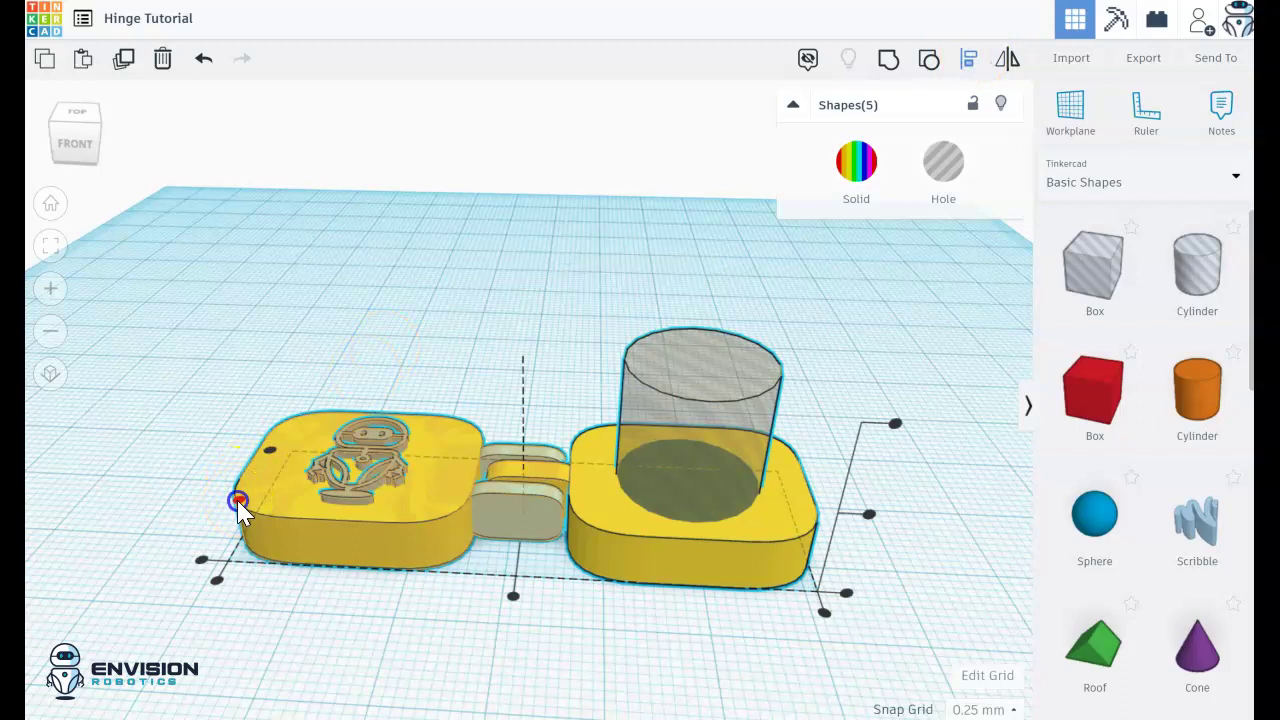
click(535, 632)
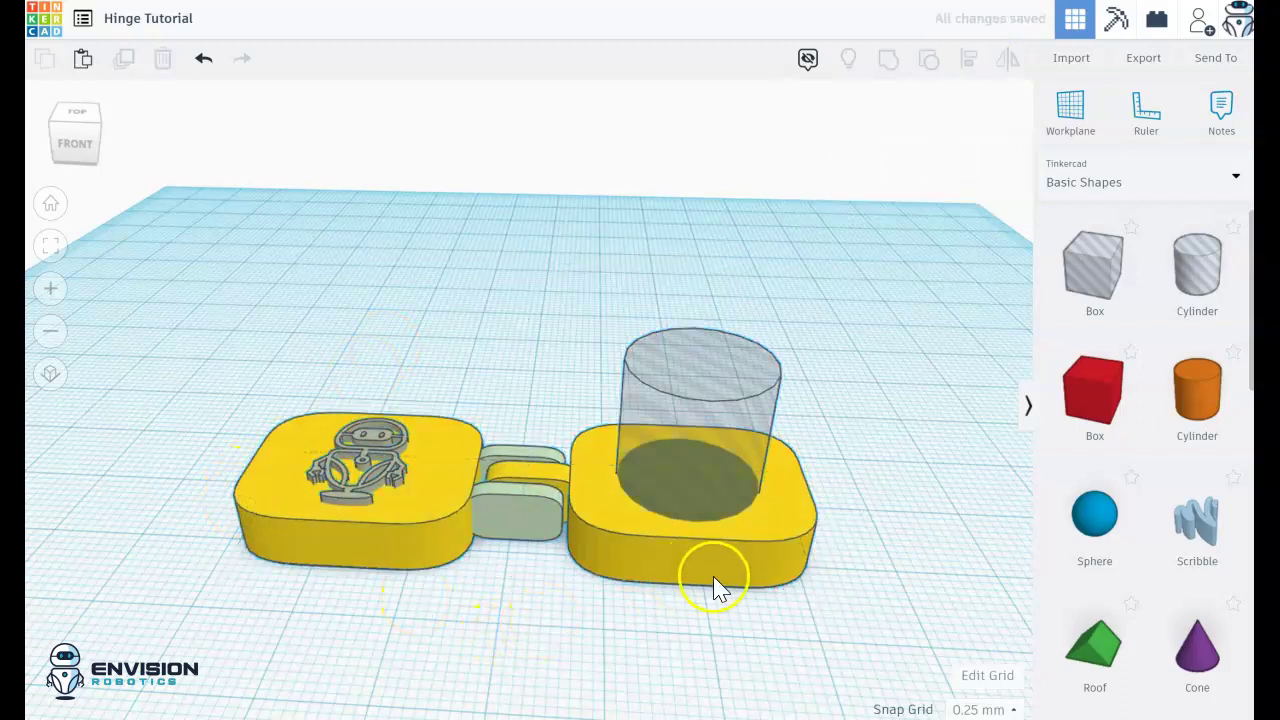
Step: Group the cylinder hole with the plain yellow block to cut a round through-opening in it
drag(741, 613, 655, 438)
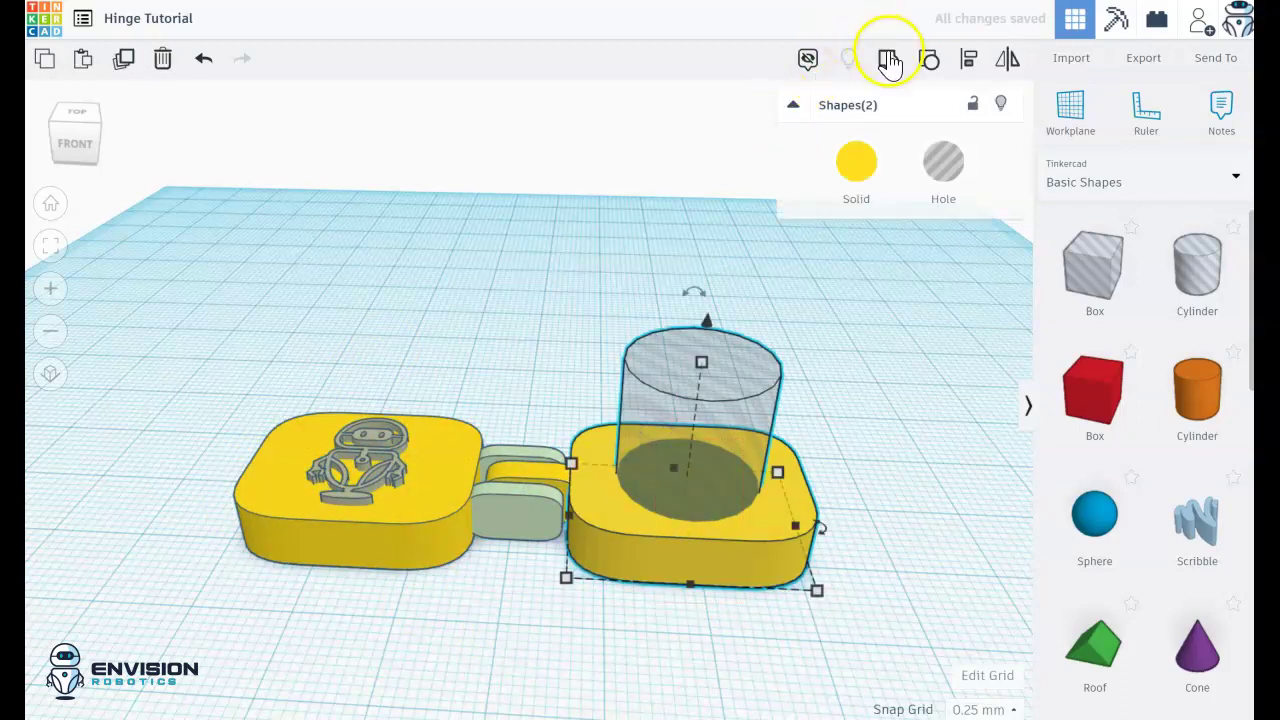
click(888, 65)
right_drag(863, 571, 880, 617)
scroll(879, 620, down, 3)
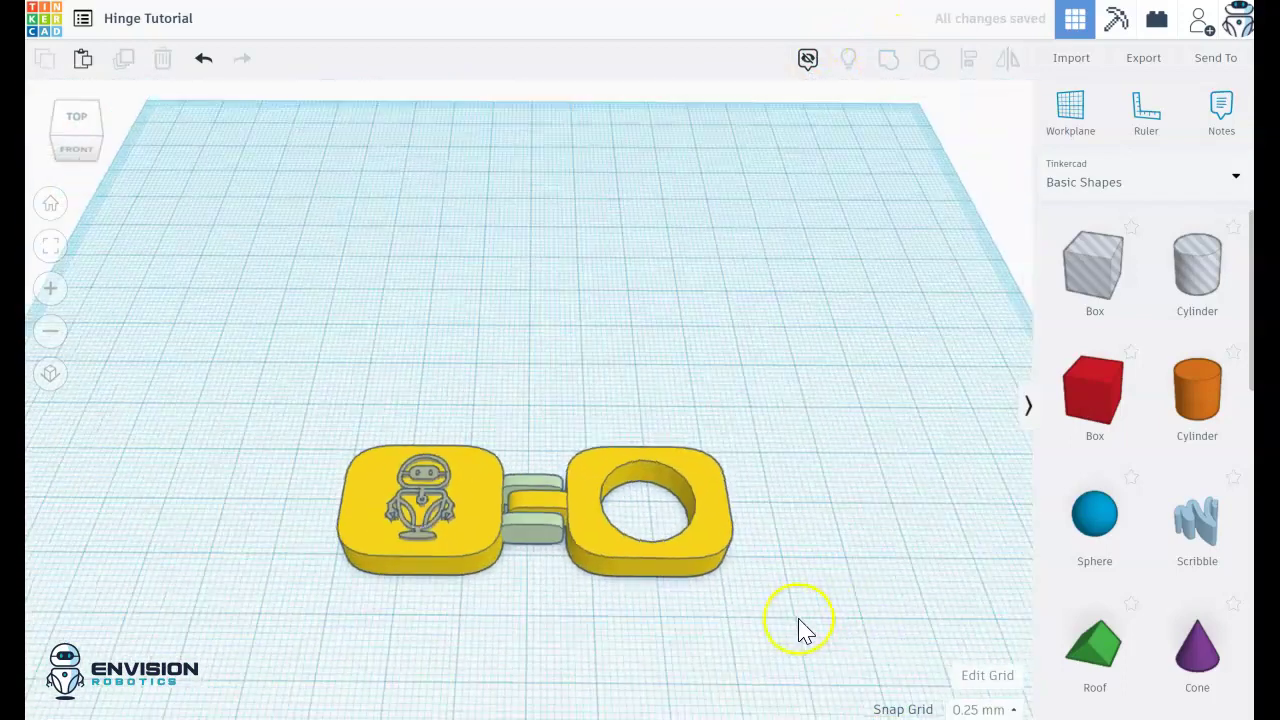
Step: Group the two blocks, the hinge and the robot logo into a single multicolour shape
right_drag(800, 625, 780, 642)
drag(780, 642, 245, 392)
click(888, 60)
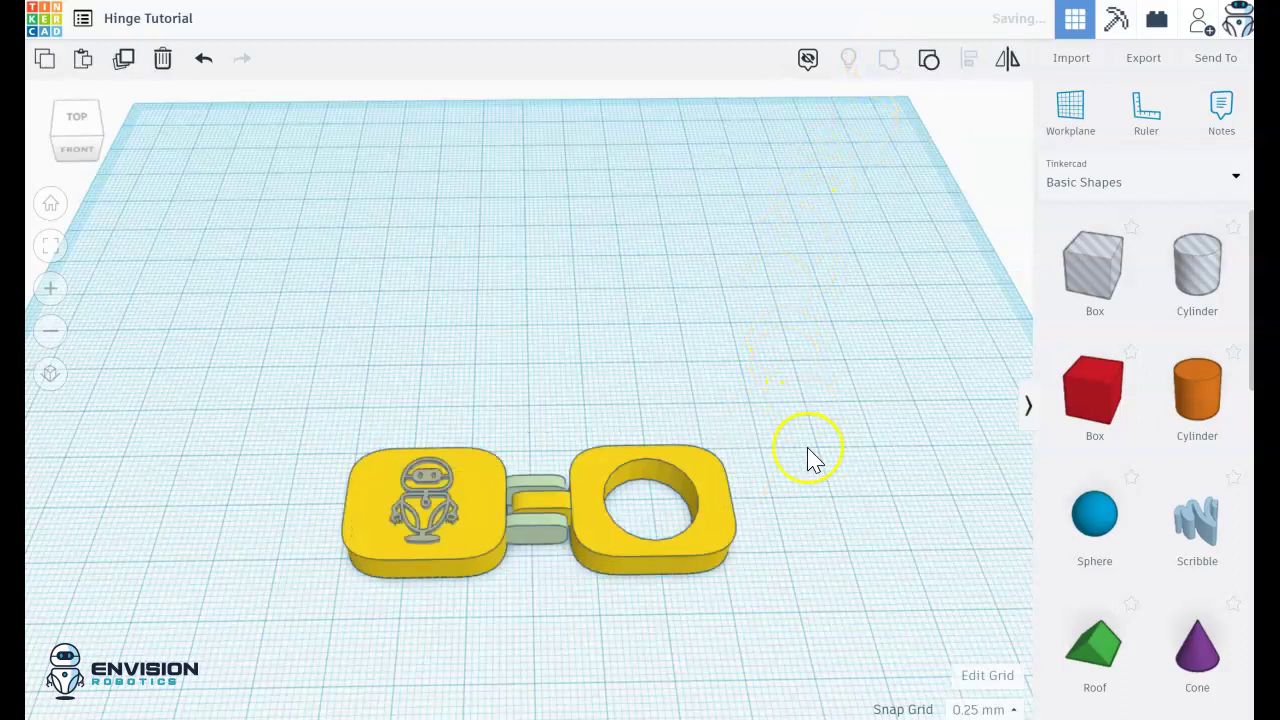
Step: Examine the grouped hinge model from several angles, including the joint between the two blocks
right_drag(797, 578, 801, 525)
scroll(800, 525, up, 3)
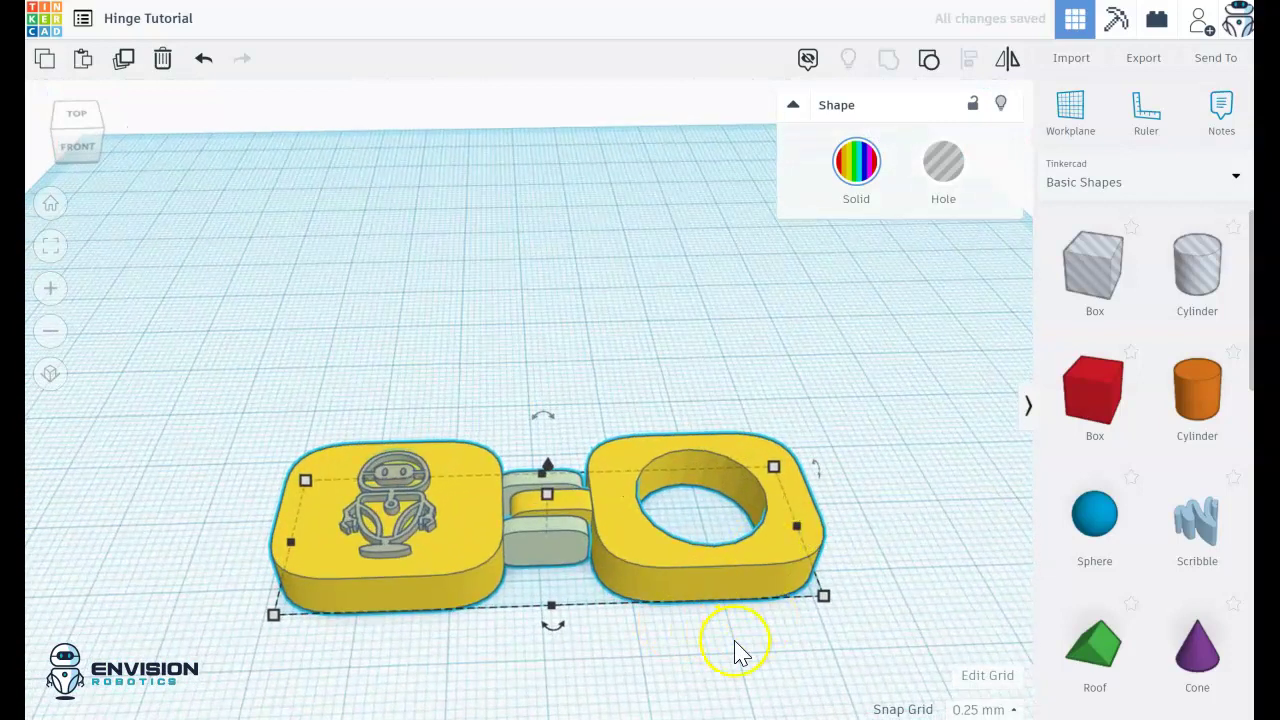
right_drag(734, 651, 733, 600)
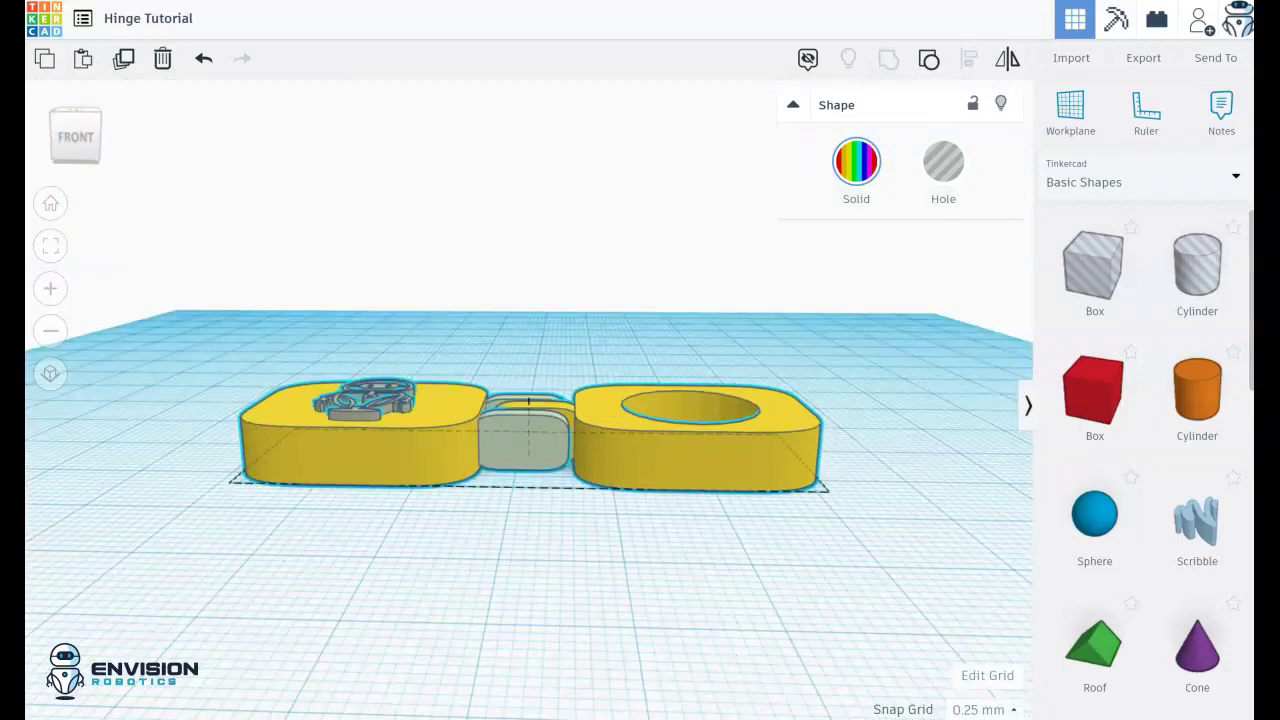
right_drag(718, 642, 627, 655)
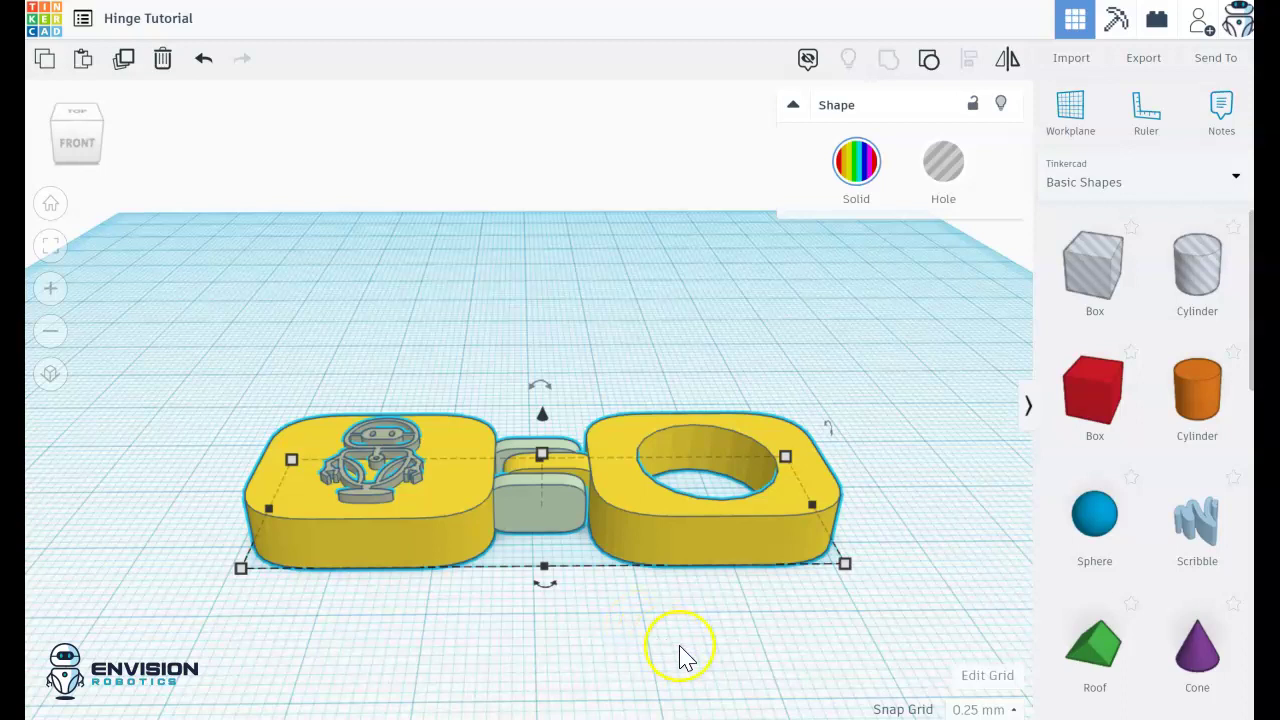
mouse_move(680, 646)
right_down()
mouse_move(675, 686)
mouse_move(675, 652)
right_up()
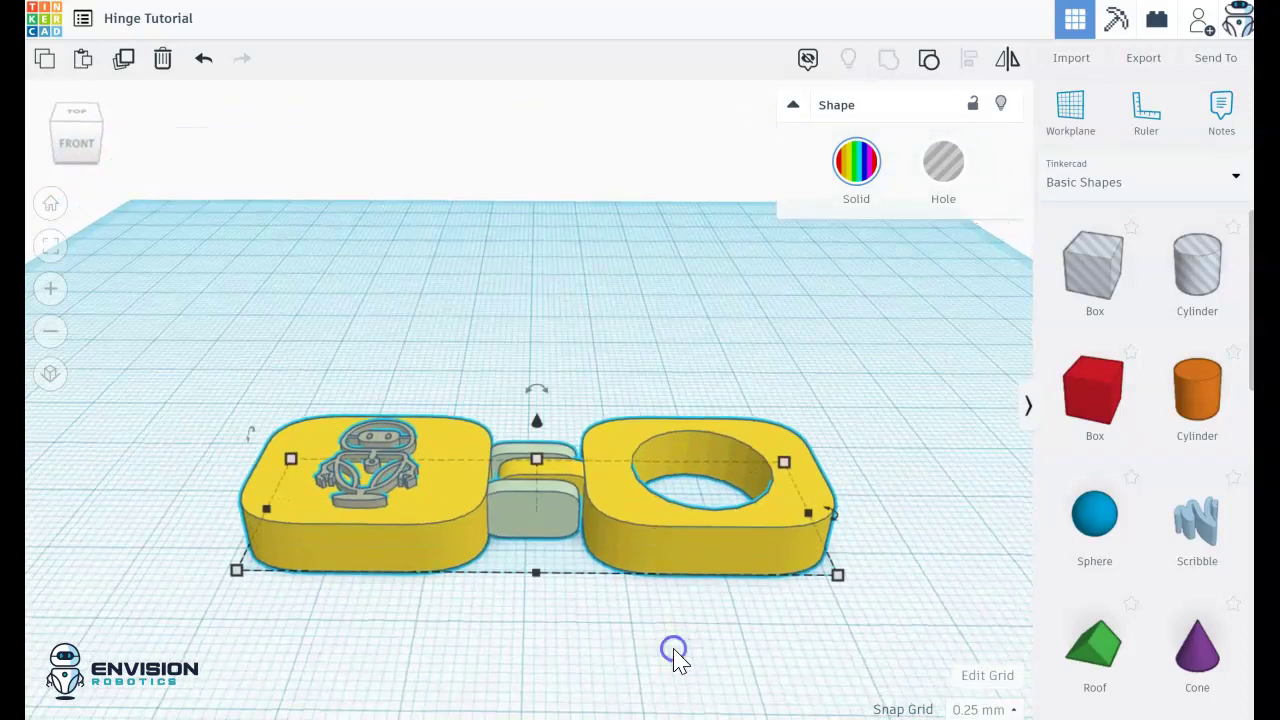
click(675, 655)
mouse_move(866, 566)
right_down()
mouse_move(866, 652)
mouse_move(846, 560)
mouse_move(874, 537)
mouse_move(866, 557)
mouse_move(857, 537)
mouse_move(868, 585)
mouse_move(871, 543)
right_up()
click(905, 420)
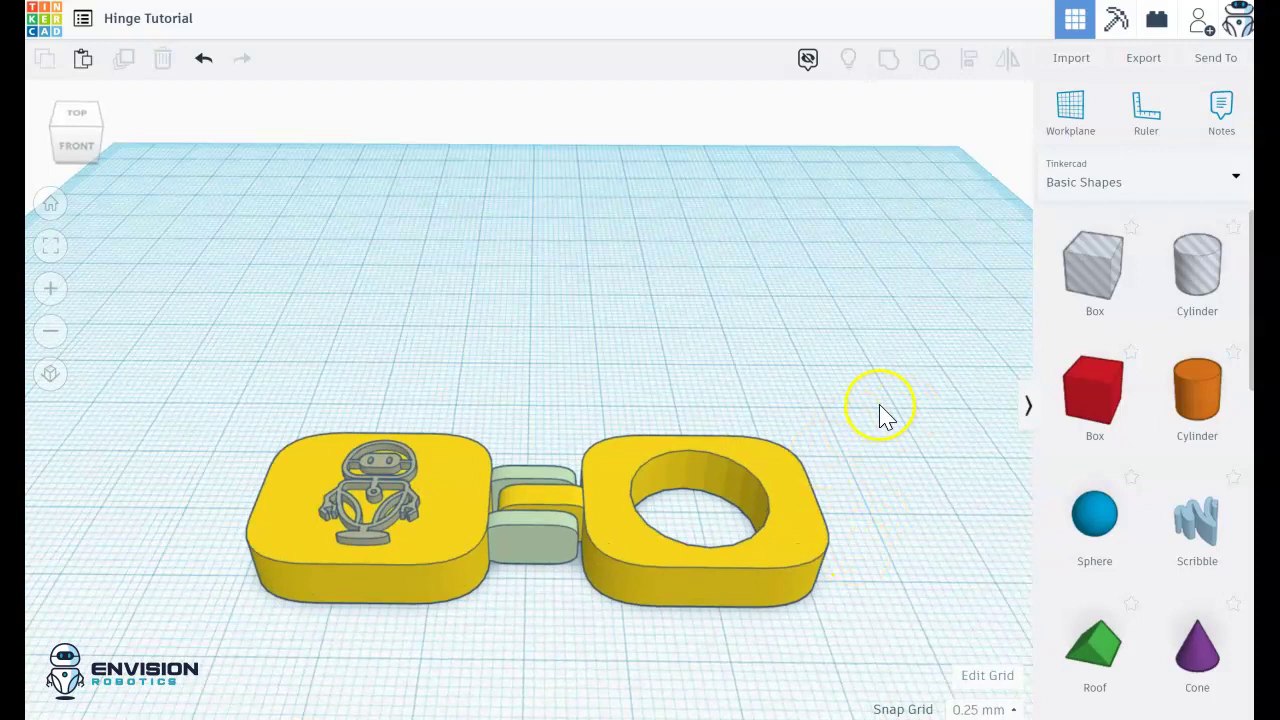